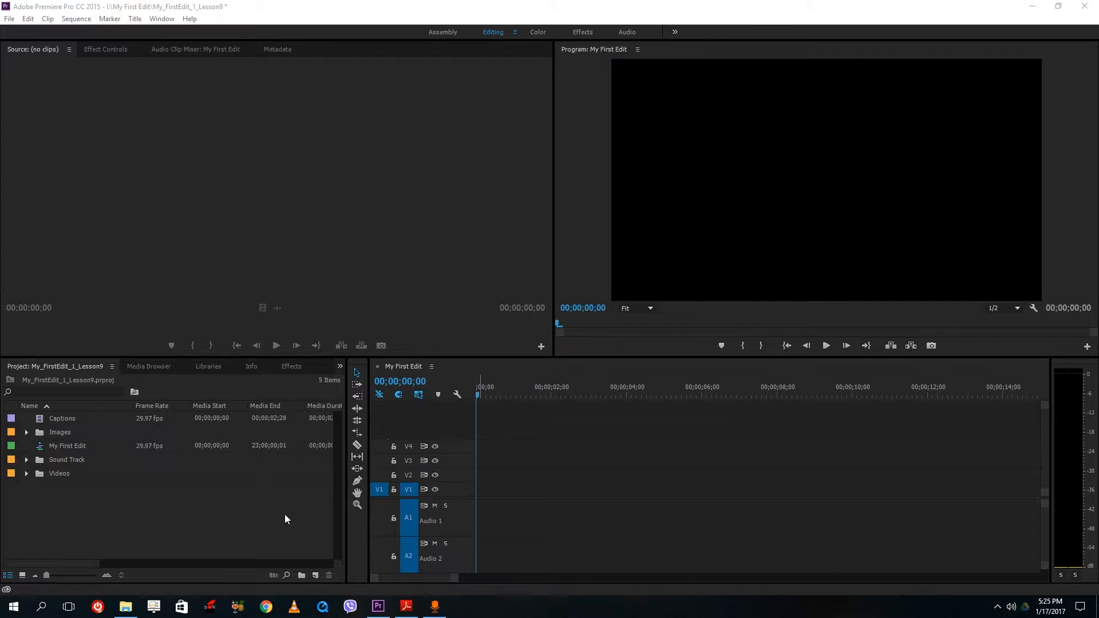
pyautogui.click(283, 514)
pyautogui.rightClick(263, 493)
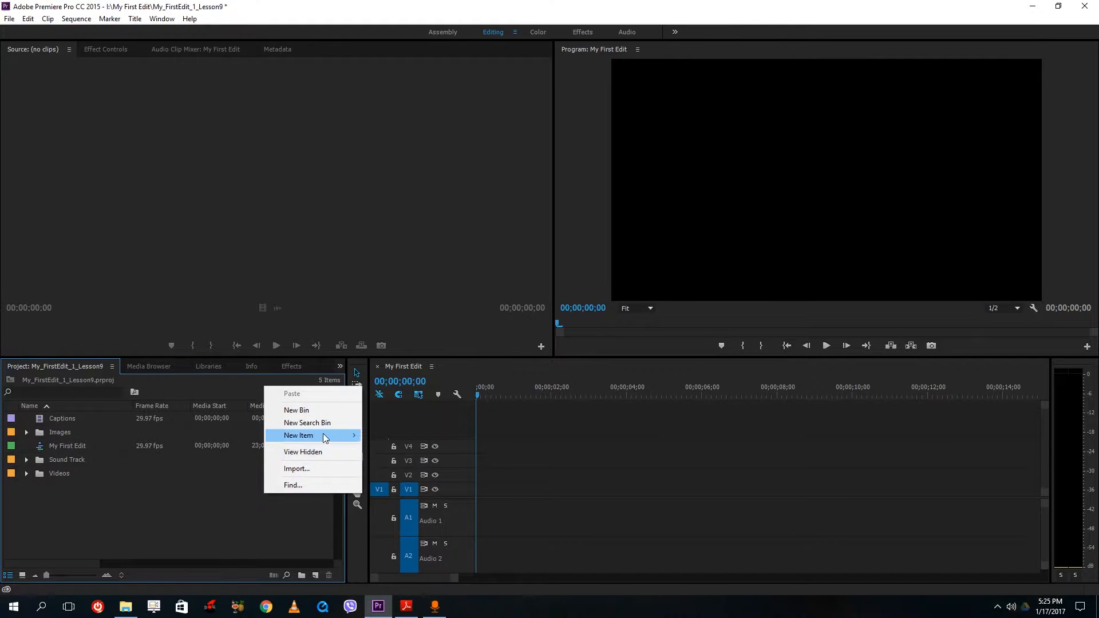
pyautogui.moveTo(322, 436)
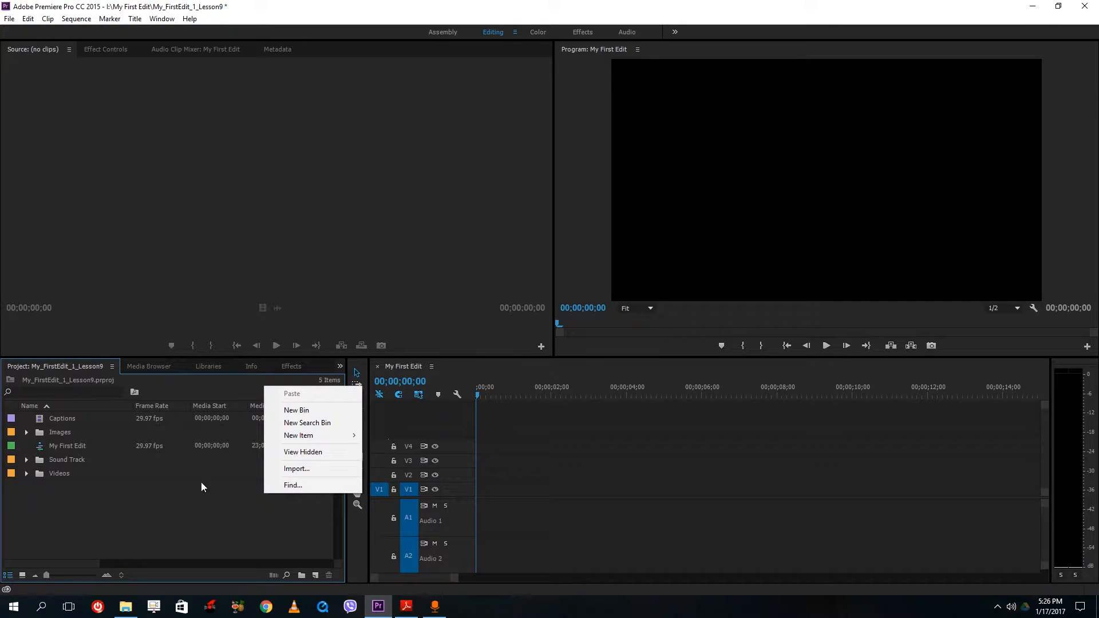
pyautogui.click(216, 531)
# Save the project under the new name My_FirstEdit_1_Lesson10 in the My First Edit folder.
pyautogui.click(9, 18)
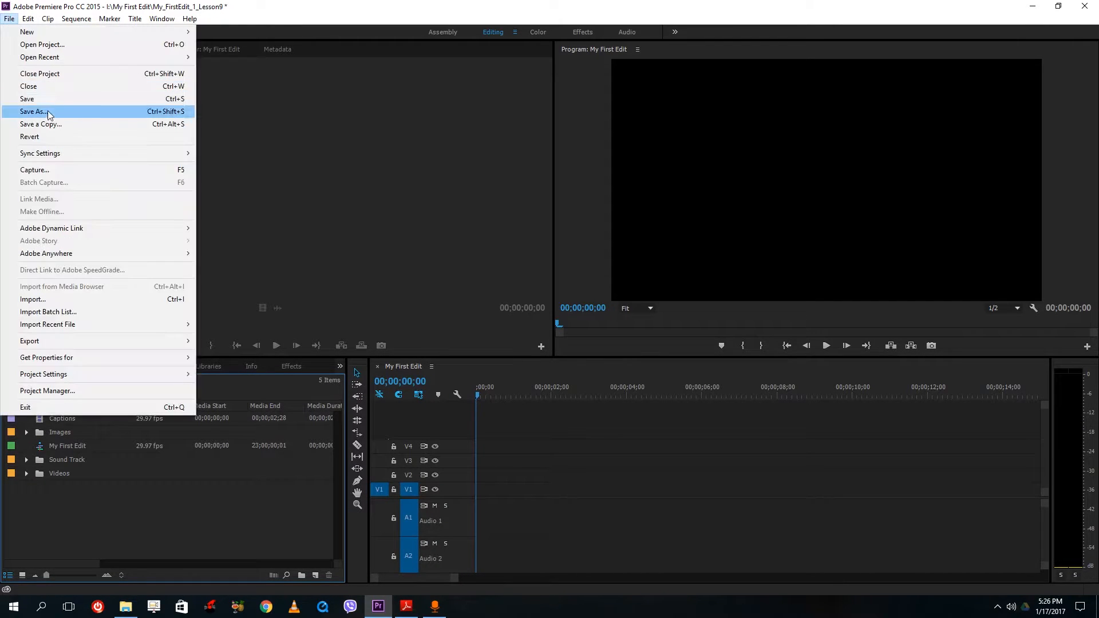
pyautogui.click(43, 111)
pyautogui.click(159, 275)
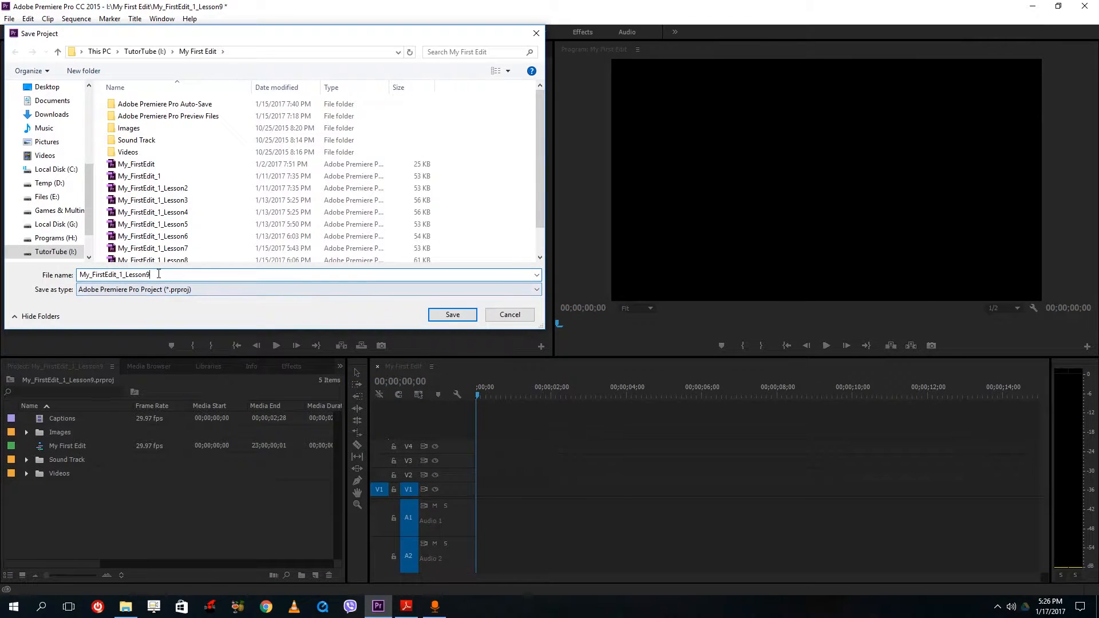
pyautogui.press('BackSpace')
pyautogui.write('10')
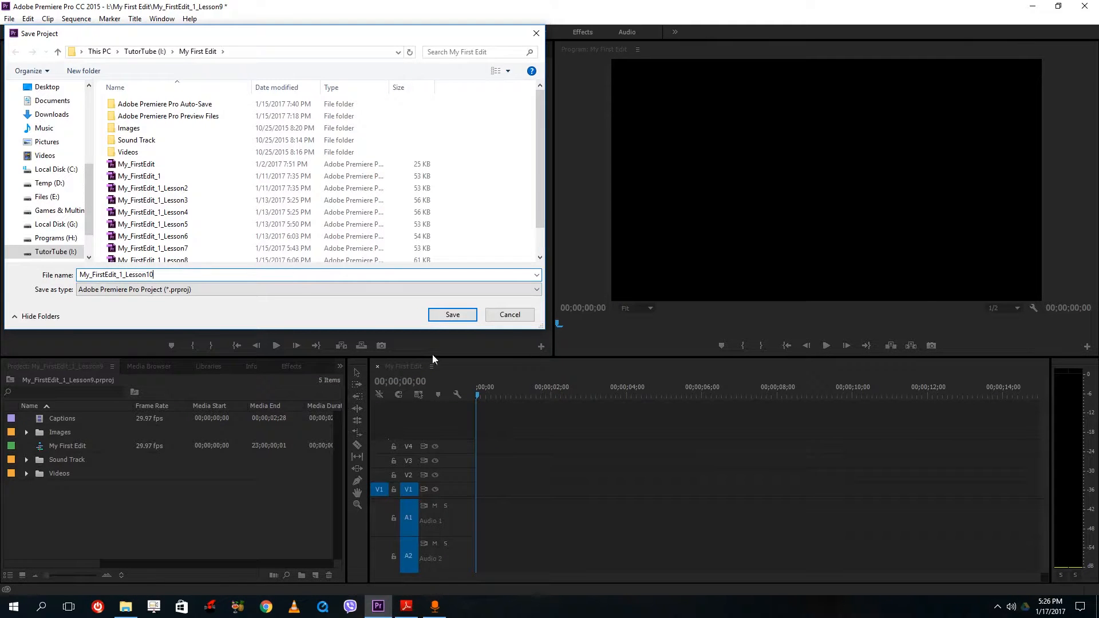
pyautogui.click(464, 320)
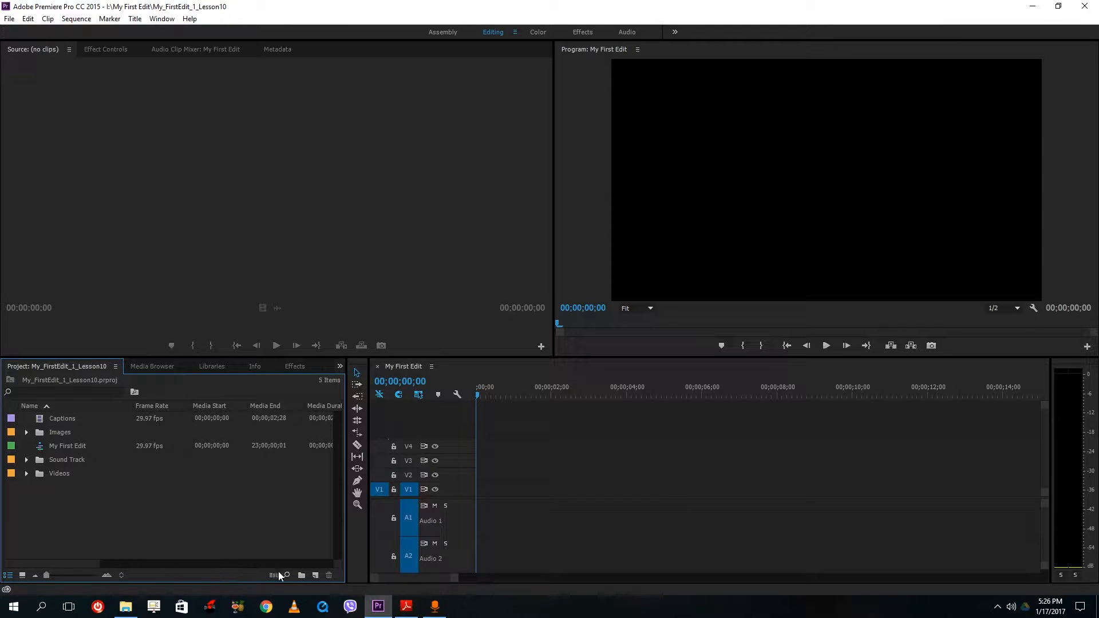
# Create a new sequence from the Digital SLR preset DSLR 1080p30, keeping the suggested name.
pyautogui.click(314, 575)
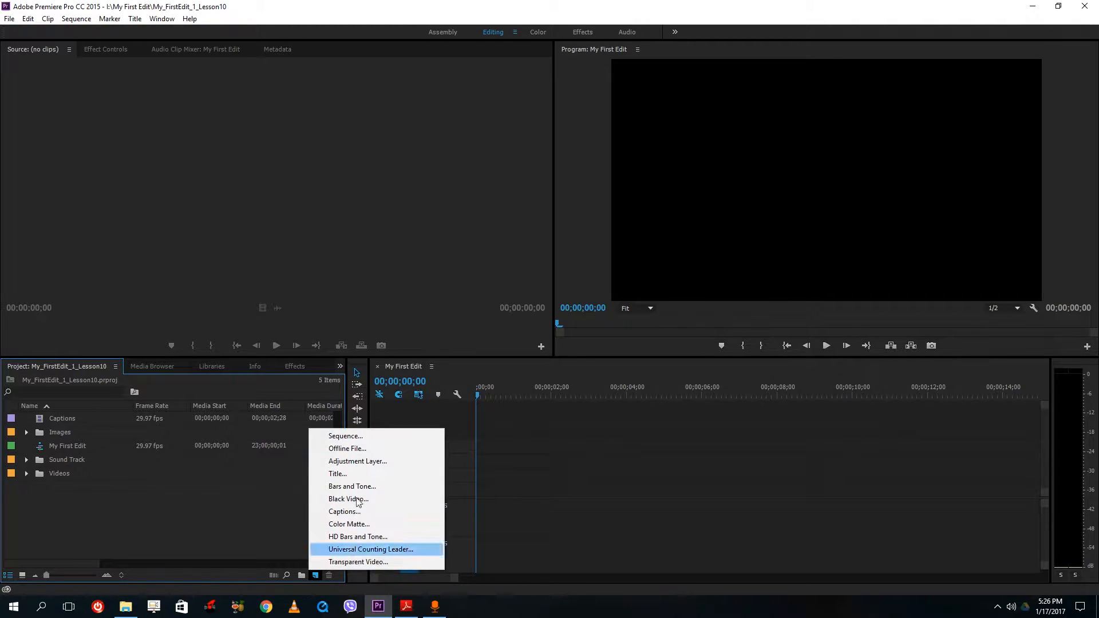
pyautogui.rightClick(218, 479)
pyautogui.rightClick(218, 497)
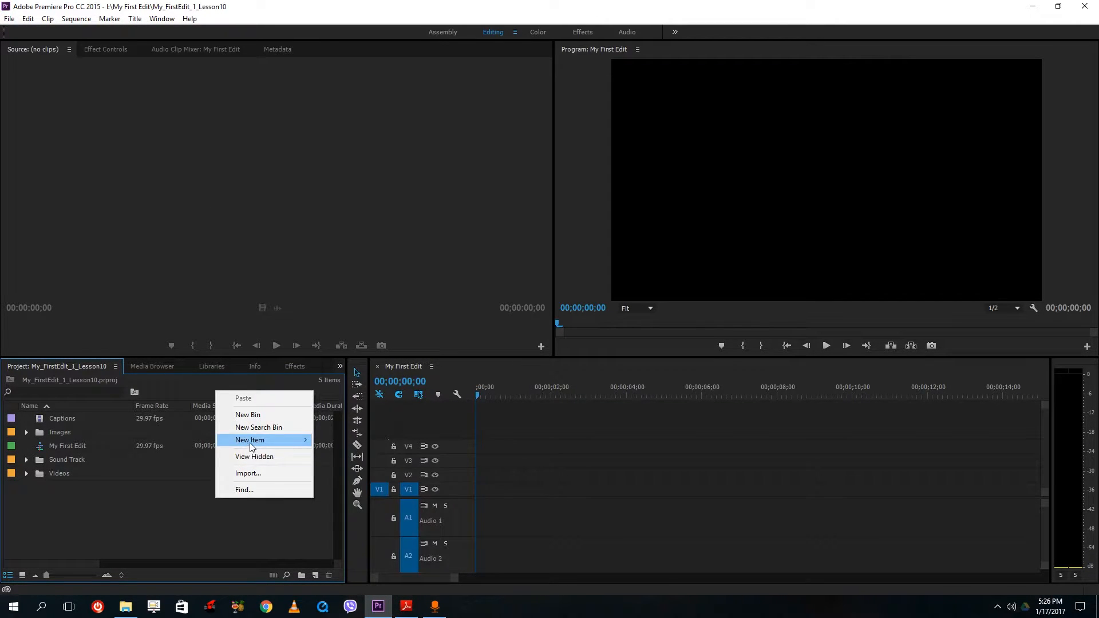
pyautogui.moveTo(276, 442)
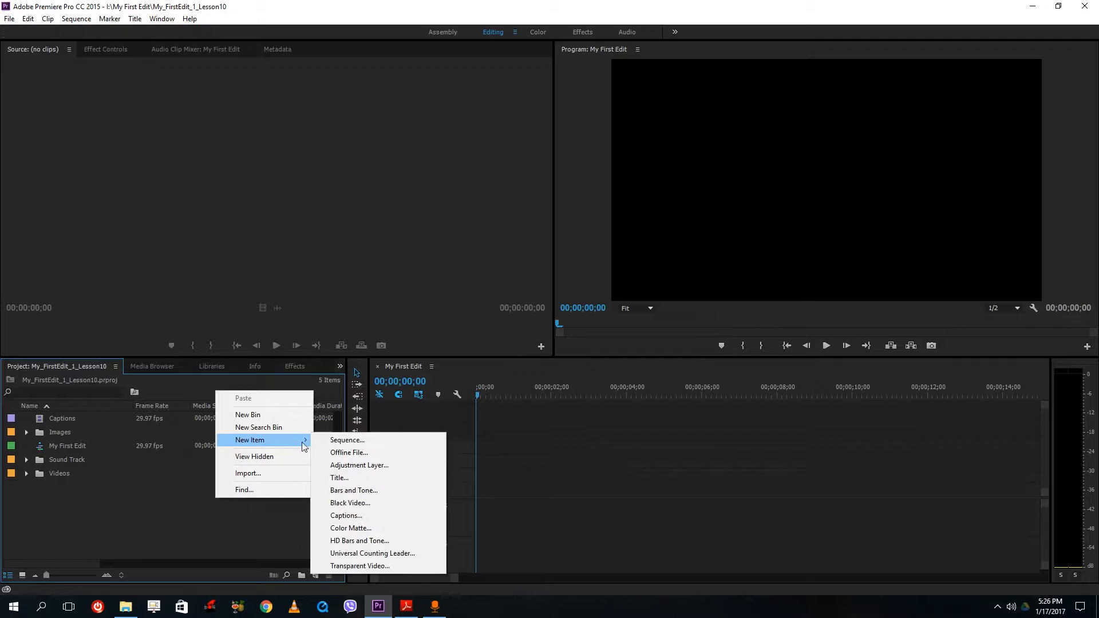
pyautogui.click(347, 440)
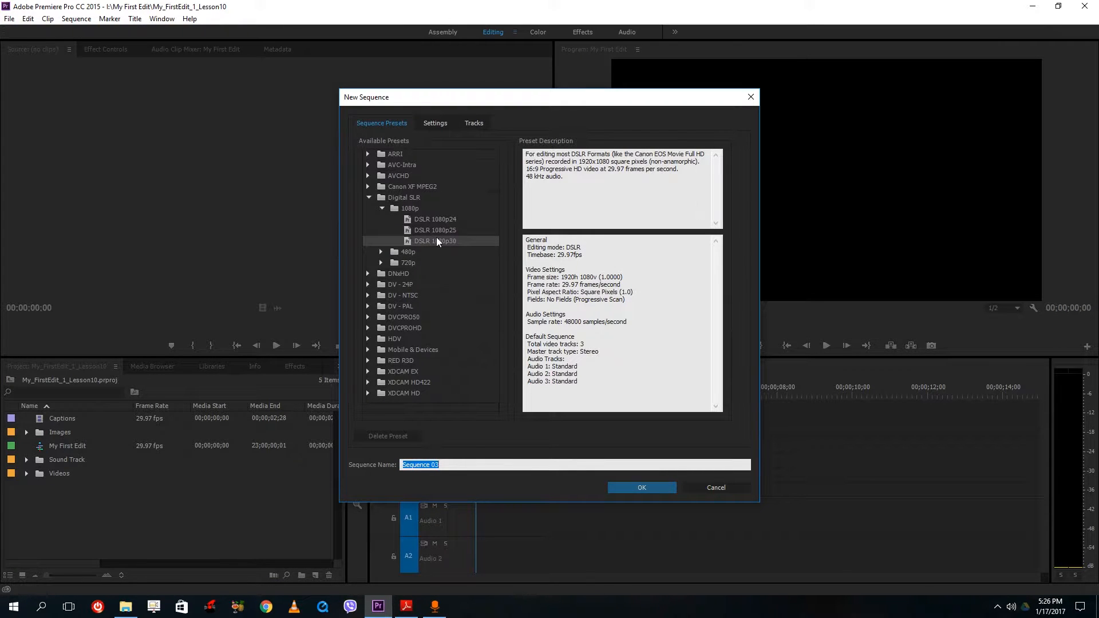
pyautogui.click(640, 488)
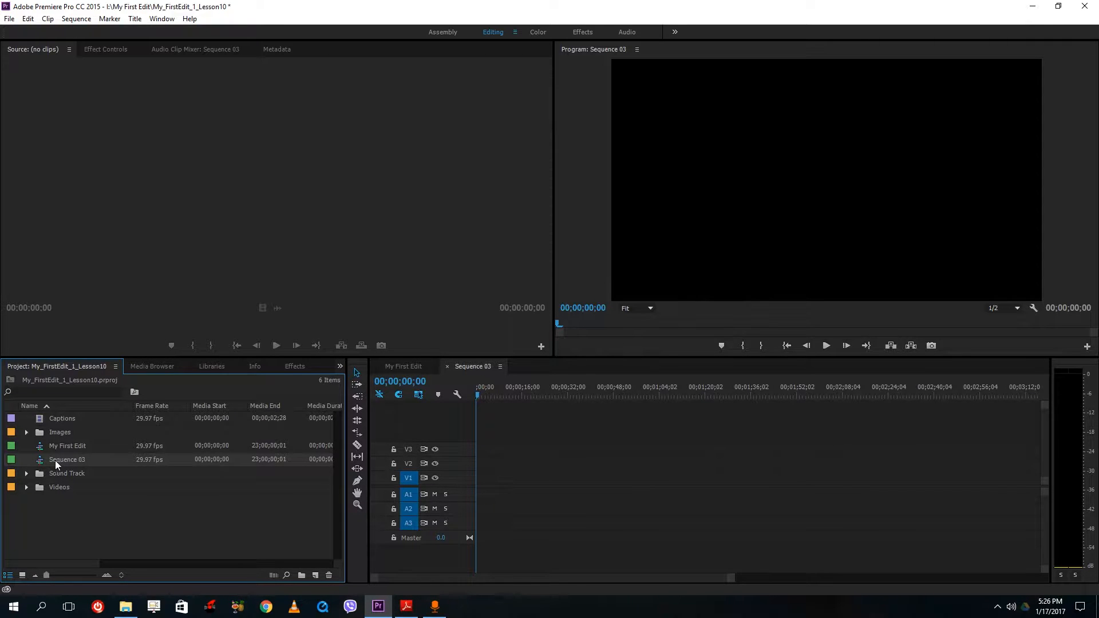
pyautogui.click(409, 366)
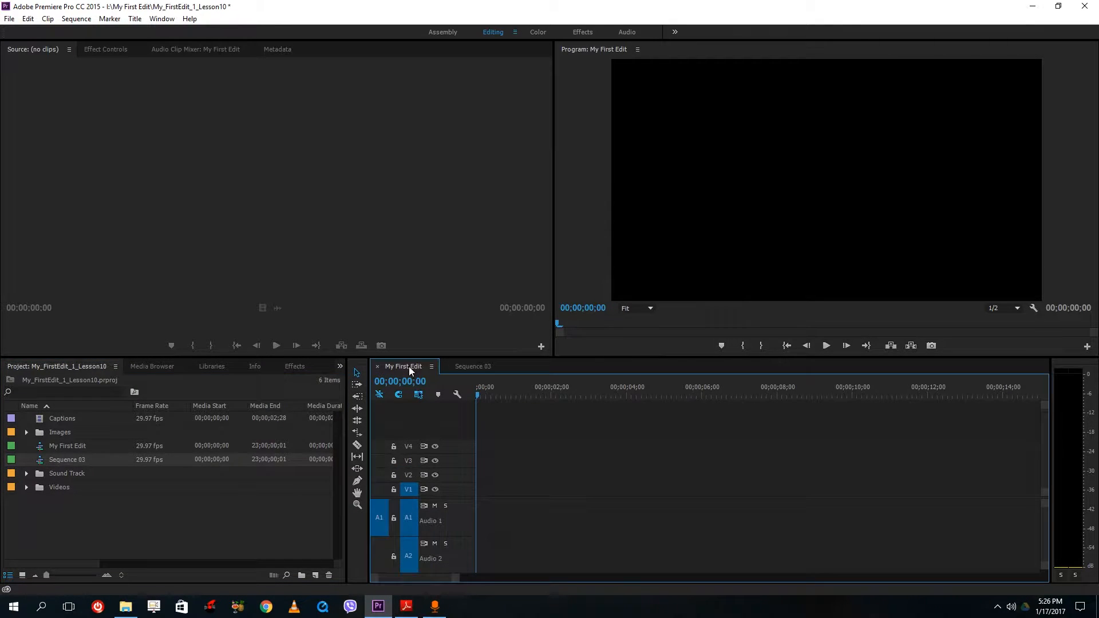
pyautogui.click(473, 366)
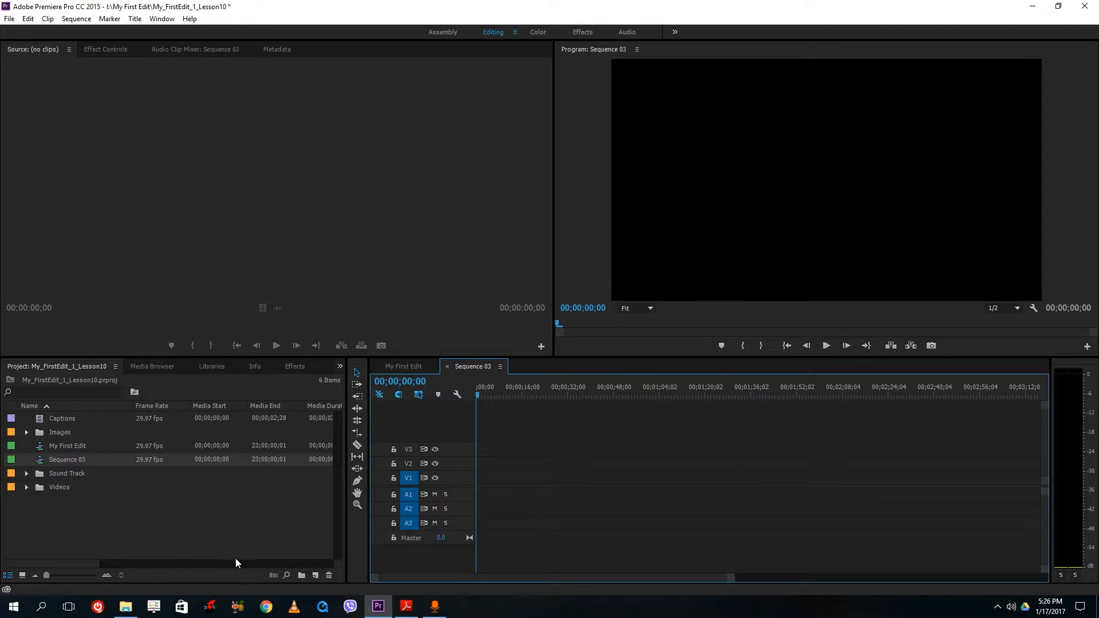
pyautogui.click(234, 532)
pyautogui.rightClick(212, 525)
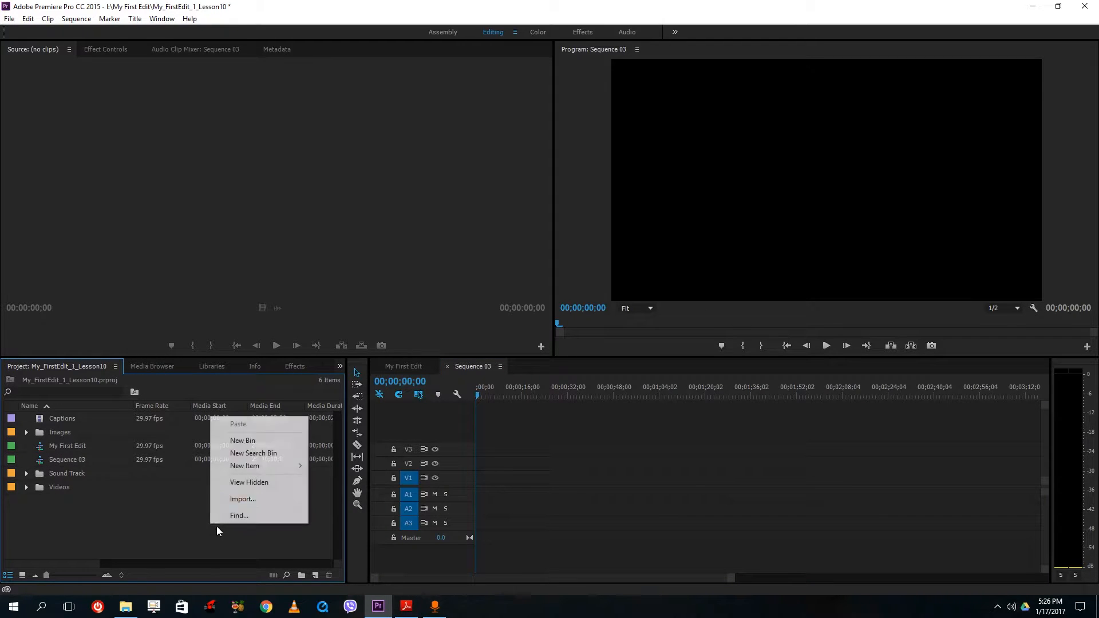
pyautogui.moveTo(266, 467)
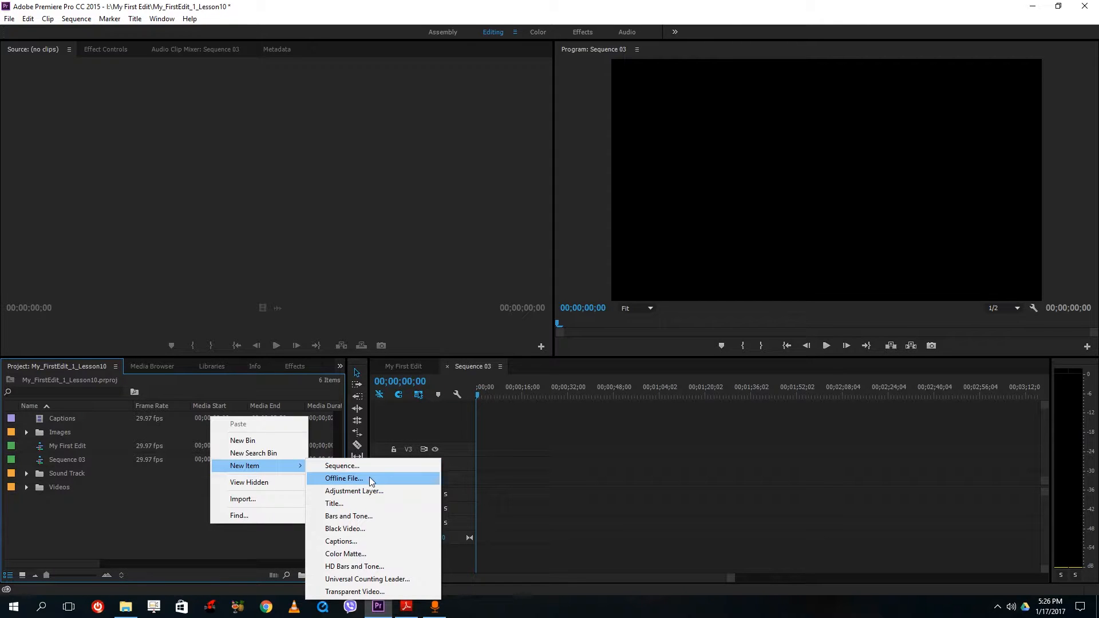
pyautogui.click(99, 500)
# Place the Candle_on_greenscreen clip at the start of V1, keeping the existing sequence settings, and the morning_sky_time_lap clip at about 58 seconds.
pyautogui.click(26, 487)
pyautogui.moveTo(95, 501); pyautogui.dragTo(392, 509)
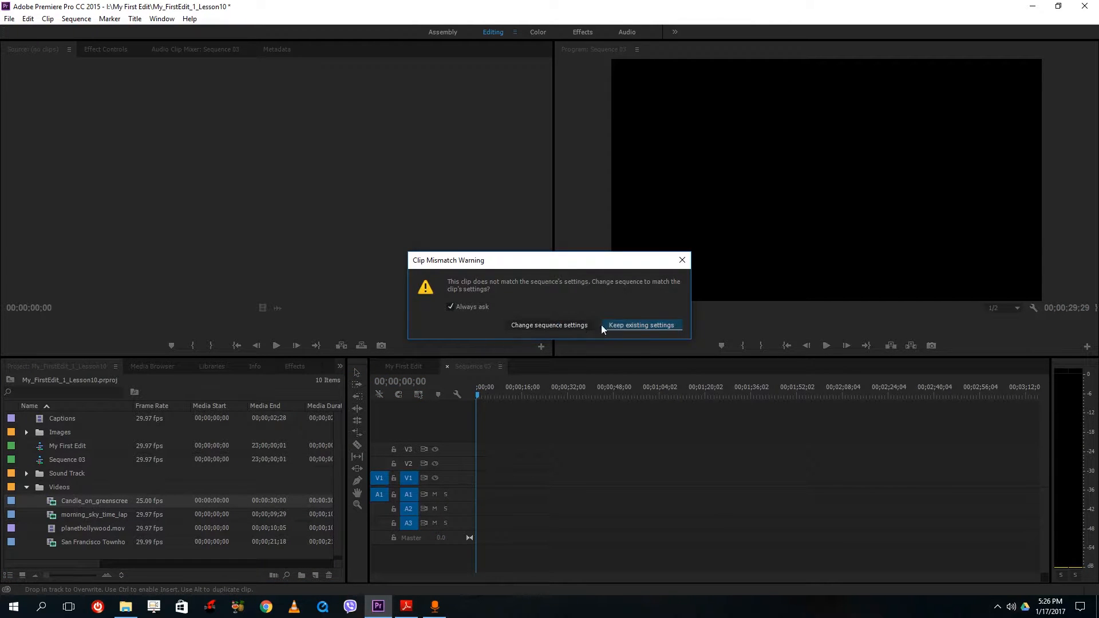
pyautogui.click(646, 326)
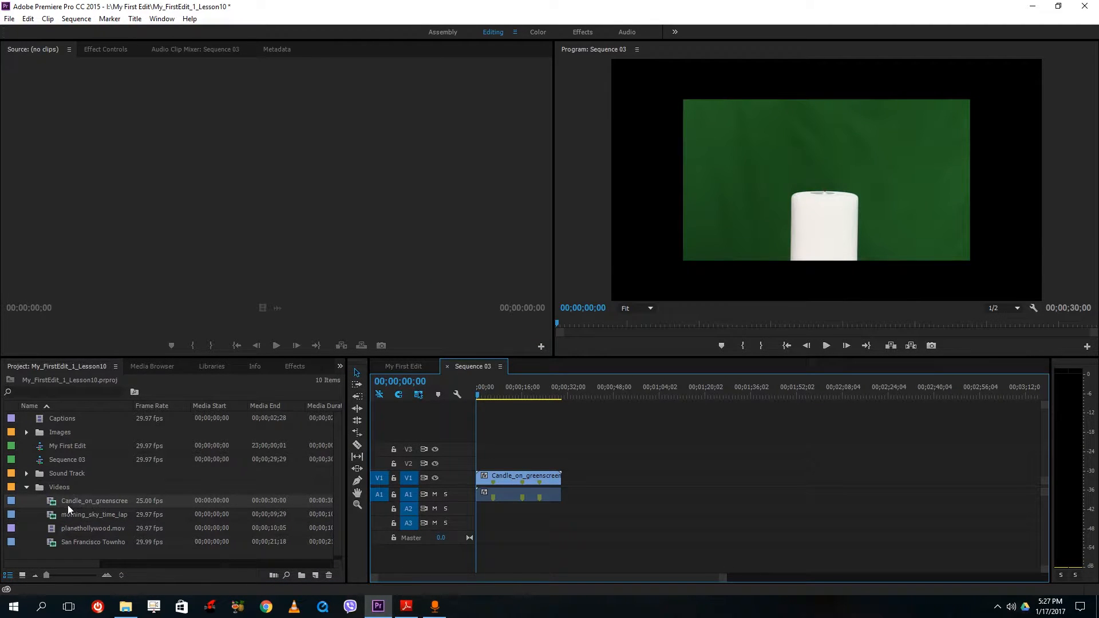
pyautogui.moveTo(67, 505); pyautogui.dragTo(644, 481)
# Scale the Candle_on_greenscreen clip on the timeline to the frame size.
pyautogui.rightClick(553, 481)
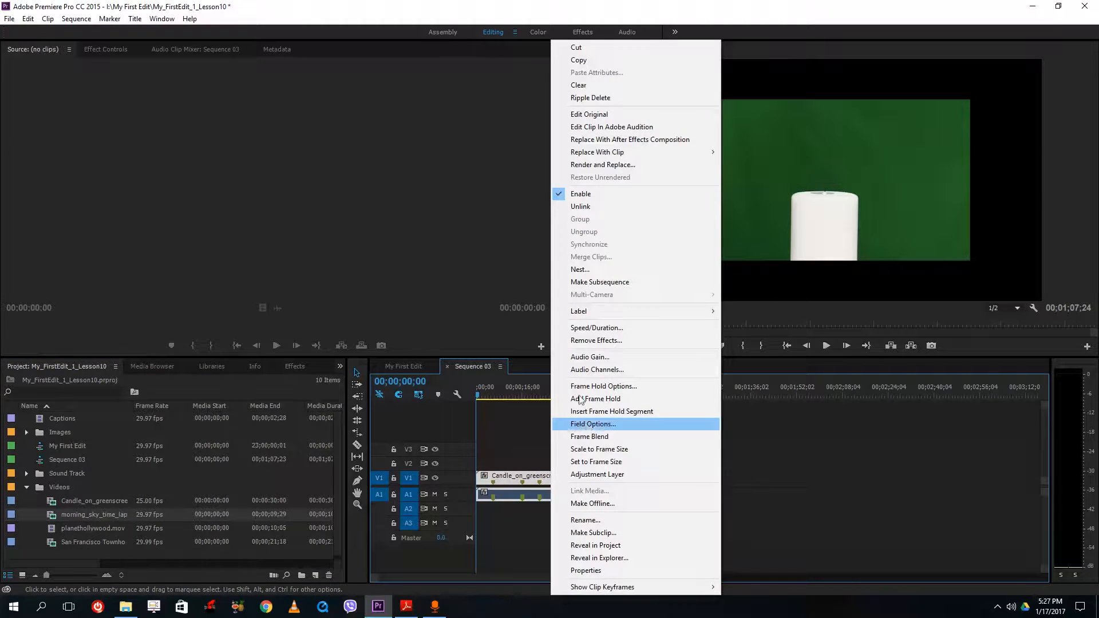
pyautogui.click(623, 439)
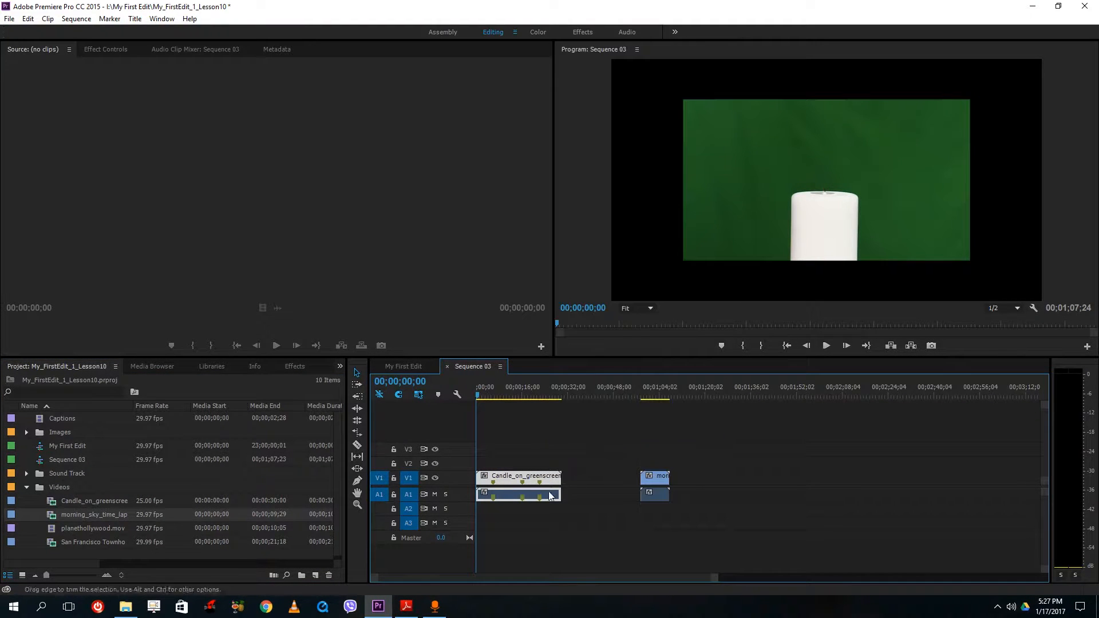
pyautogui.rightClick(549, 495)
pyautogui.click(580, 438)
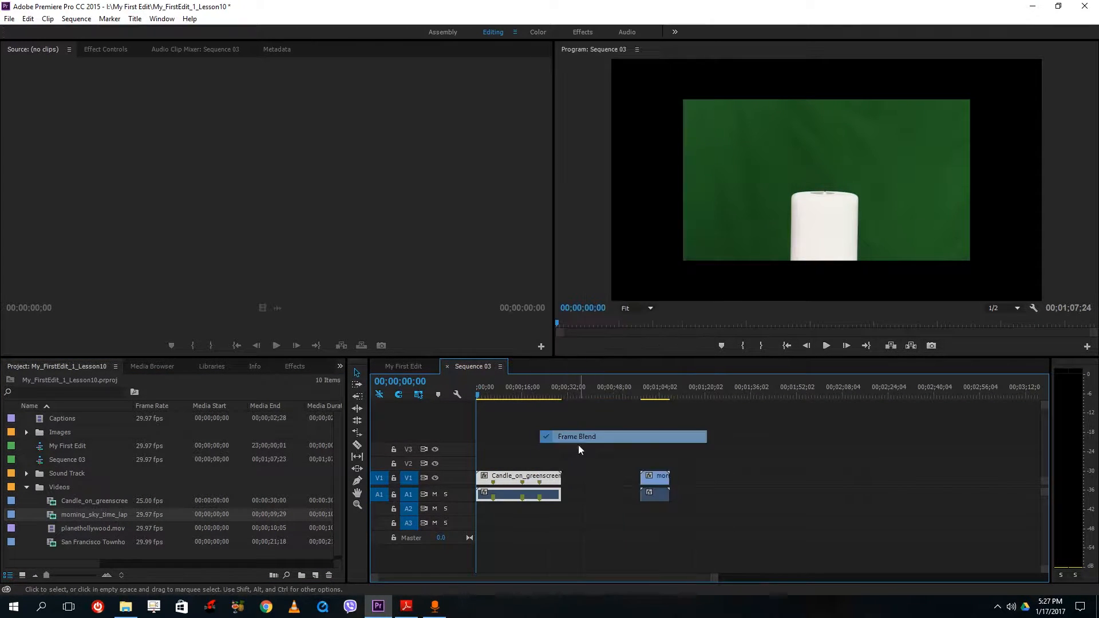
pyautogui.rightClick(554, 479)
pyautogui.click(604, 451)
# Move the morning sky clip earlier to about 45 seconds and add the San Francisco clip from the Videos bin directly after it.
pyautogui.moveTo(658, 479); pyautogui.dragTo(626, 484)
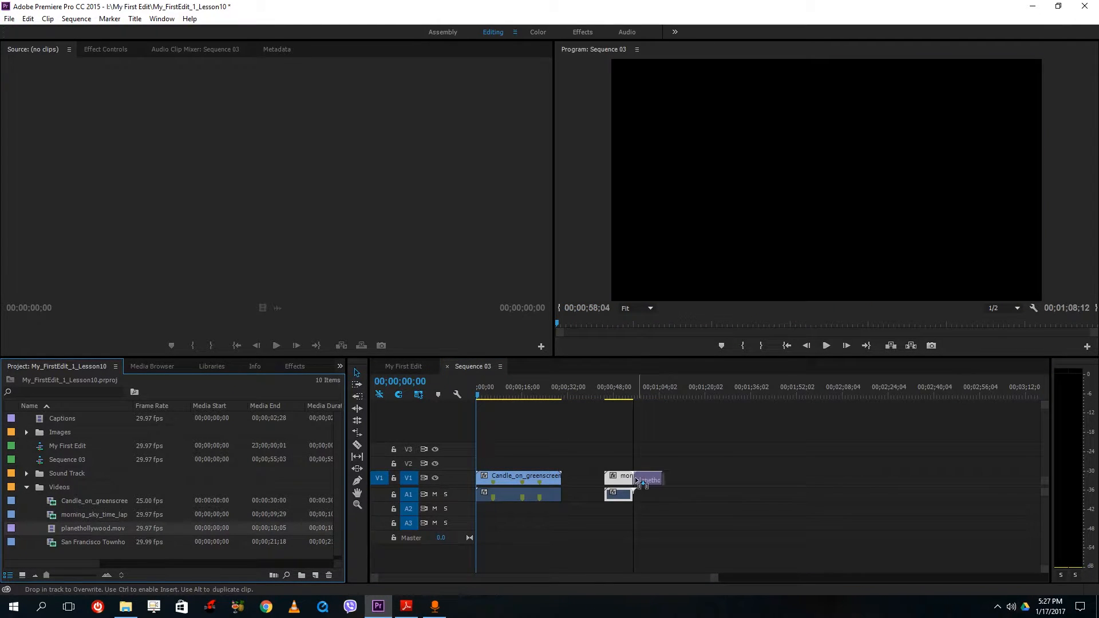
pyautogui.moveTo(96, 543); pyautogui.dragTo(640, 489)
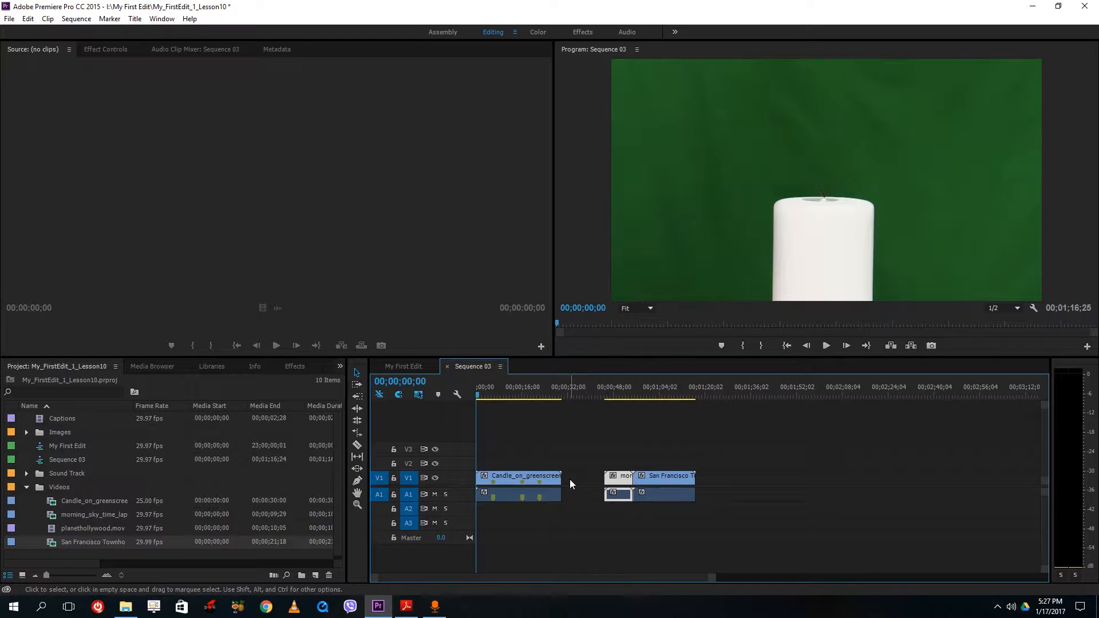
pyautogui.click(26, 488)
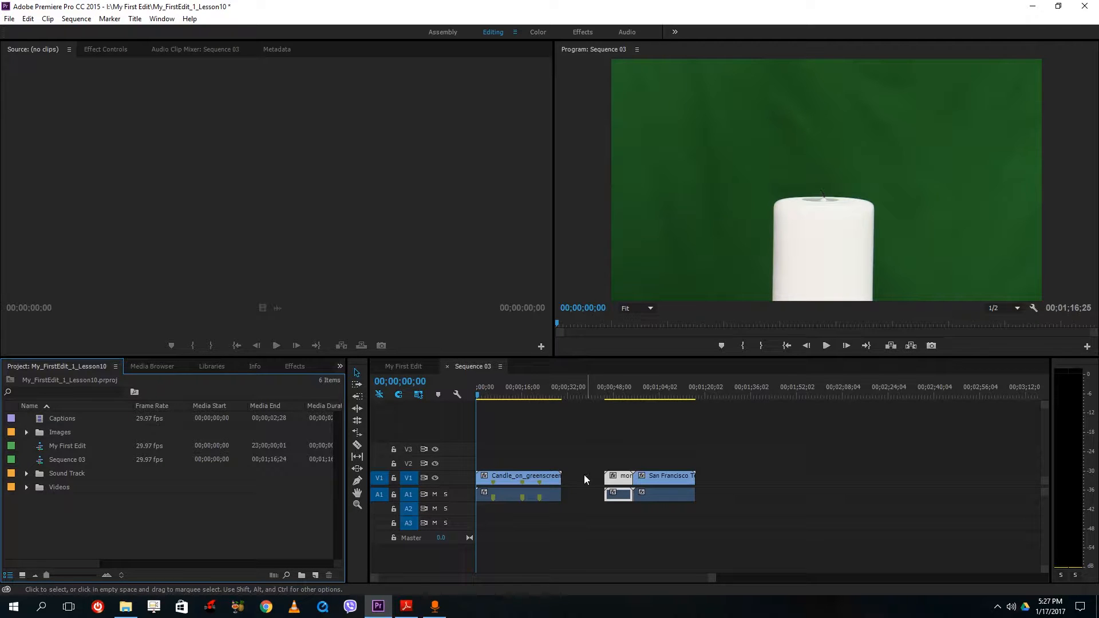
# Create an offline file containing audio and video with default settings and place it on V1 and A1 directly after the candle clip.
pyautogui.rightClick(190, 527)
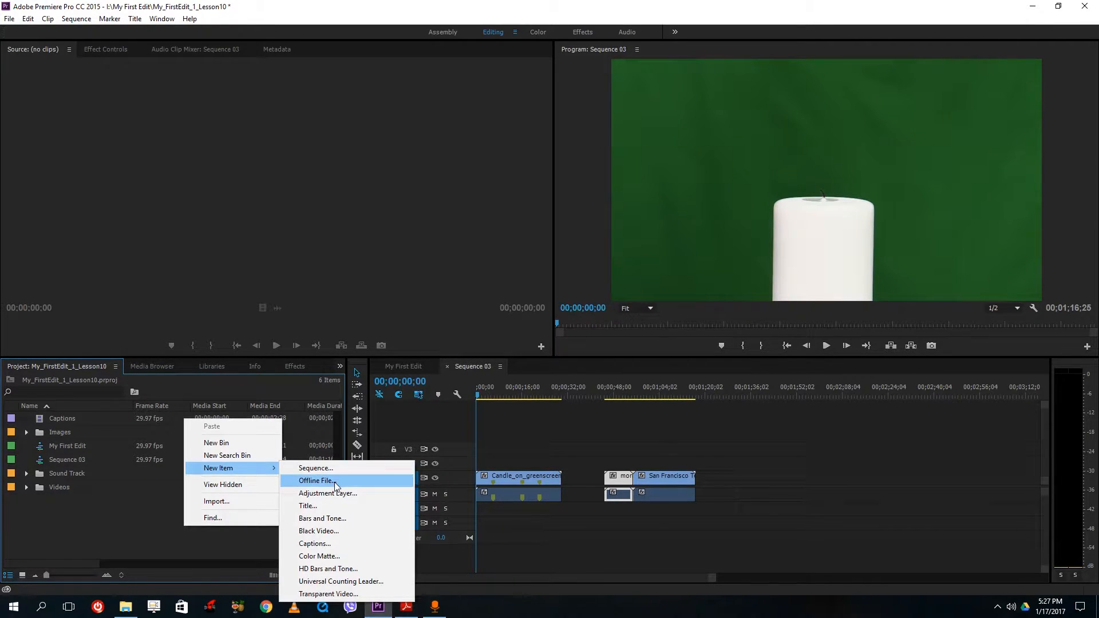
pyautogui.click(335, 482)
pyautogui.click(570, 367)
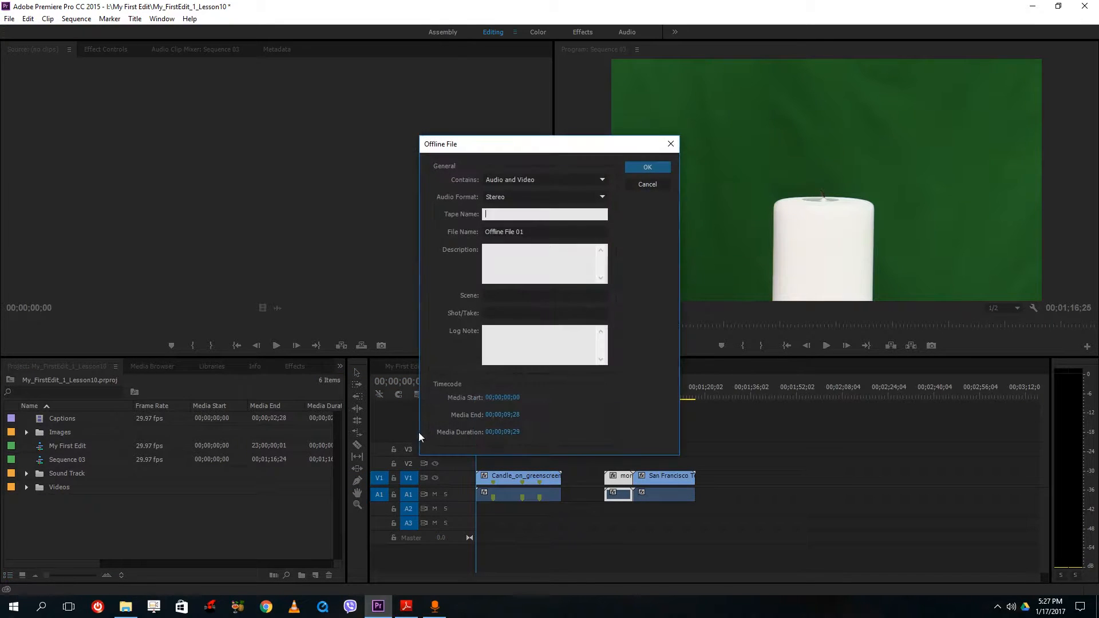
pyautogui.click(667, 167)
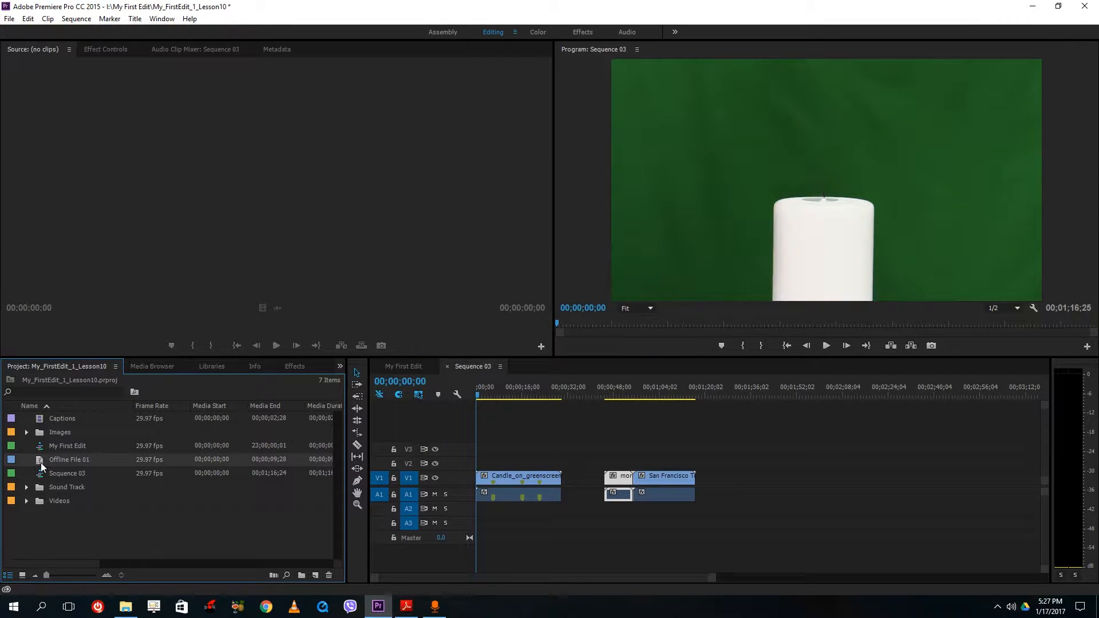
pyautogui.moveTo(48, 462); pyautogui.dragTo(598, 481)
pyautogui.click(588, 483)
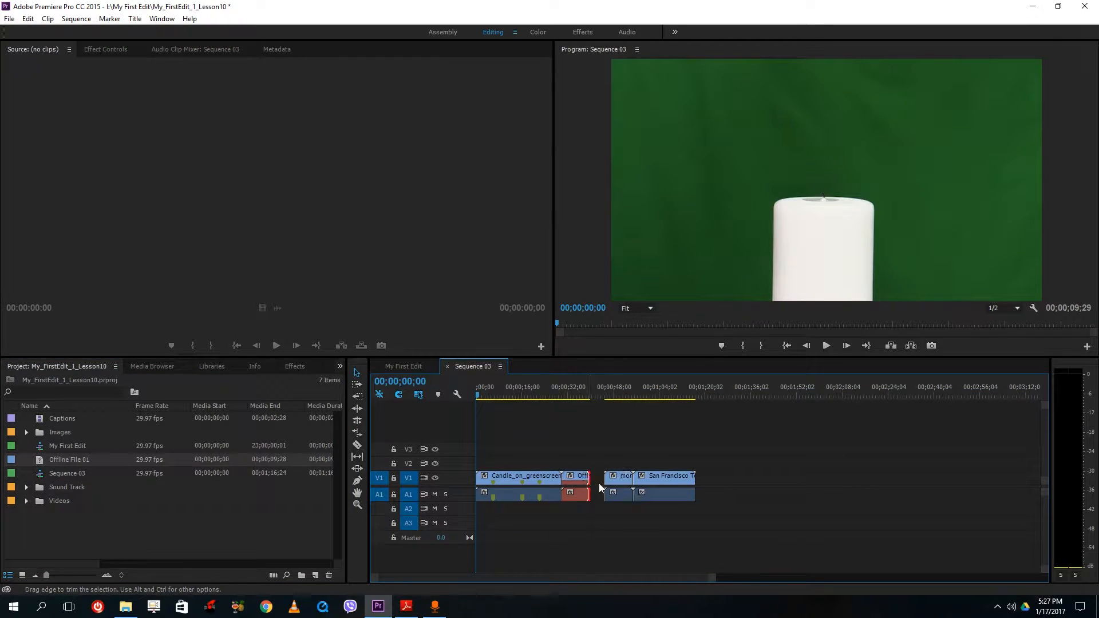
pyautogui.rightClick(44, 462)
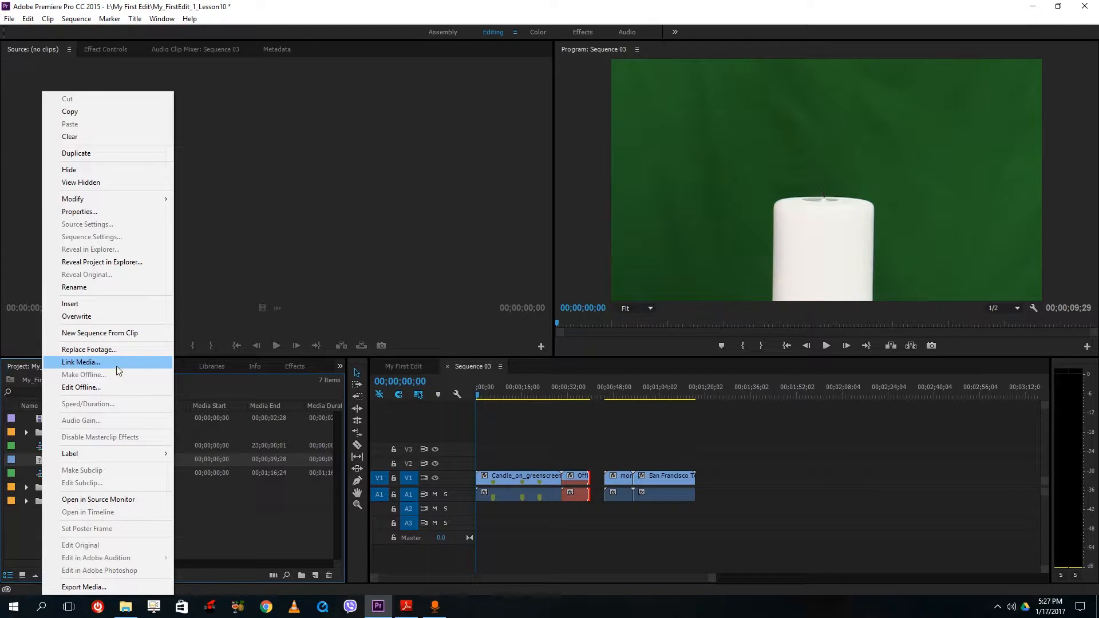
pyautogui.click(588, 505)
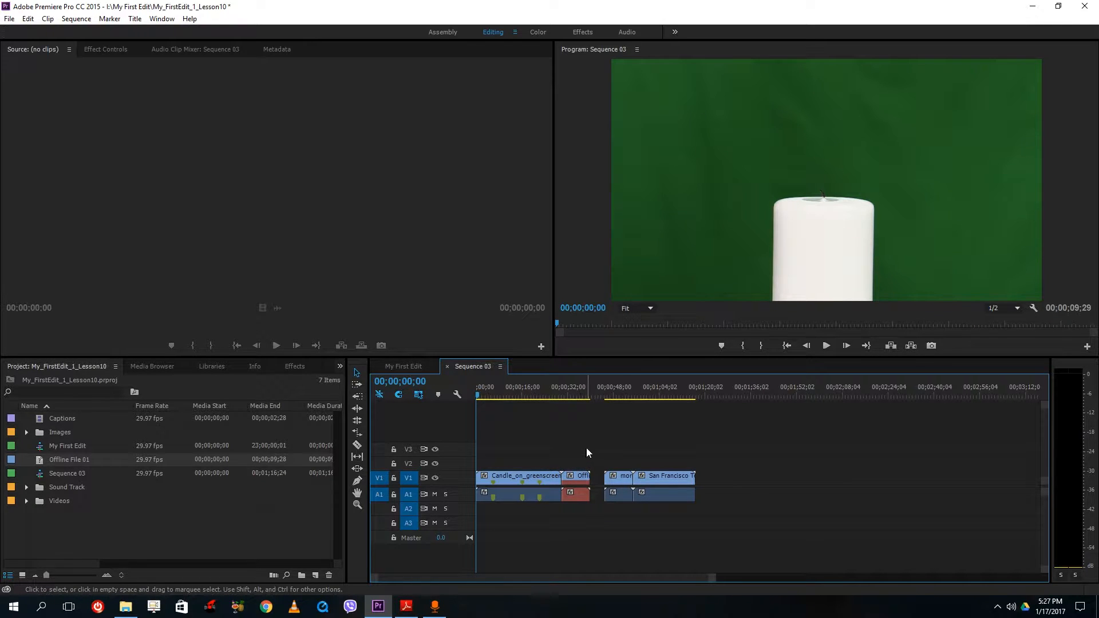
pyautogui.rightClick(218, 520)
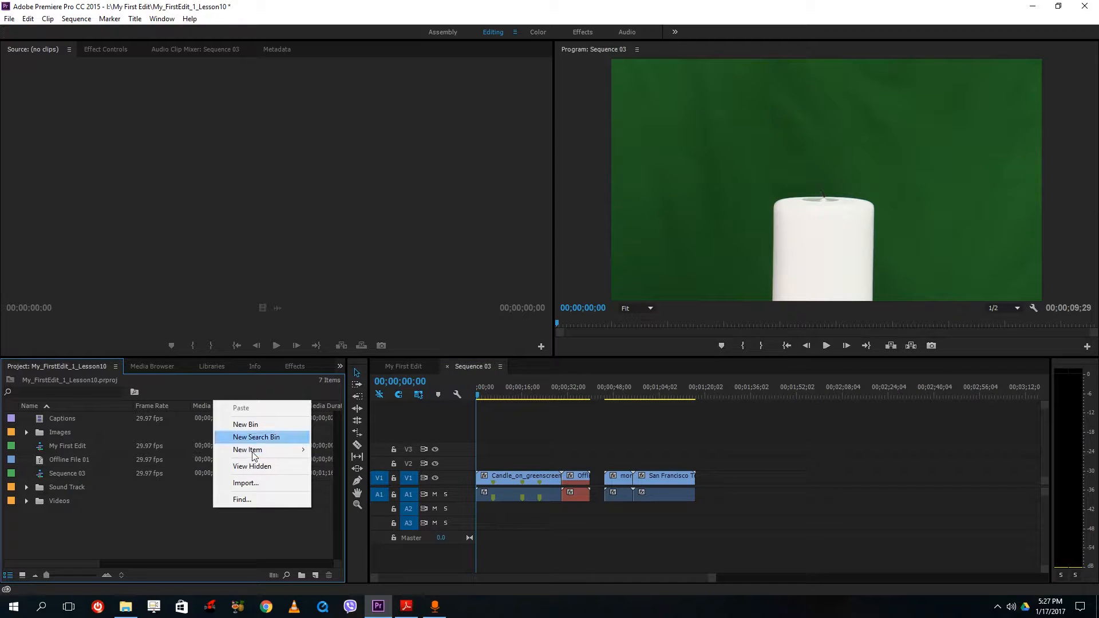
pyautogui.moveTo(271, 457)
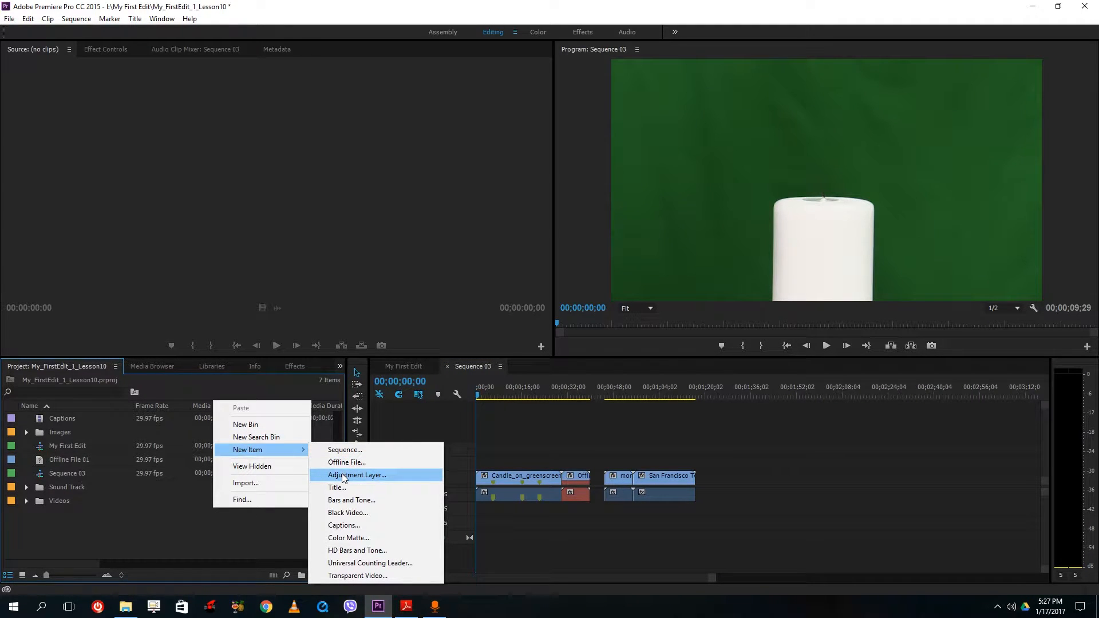
pyautogui.click(514, 455)
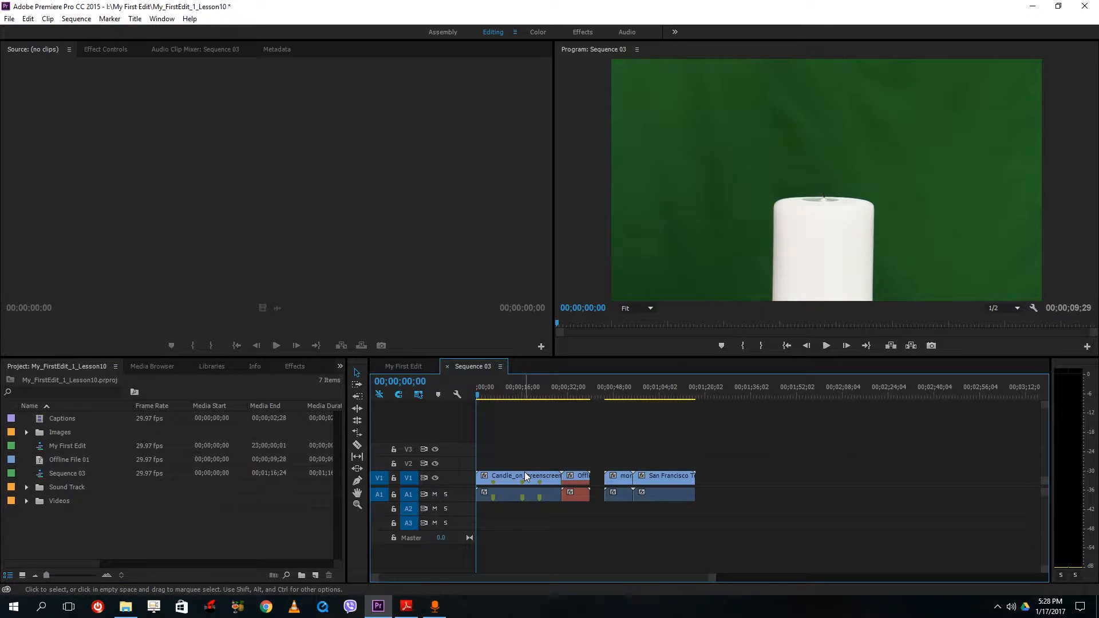
pyautogui.click(526, 474)
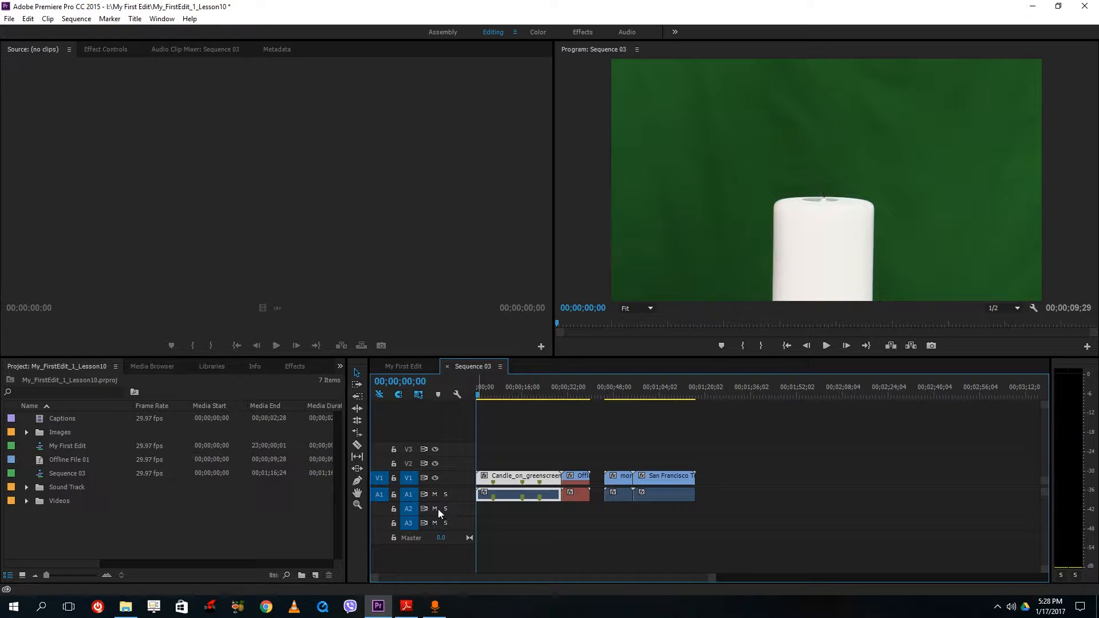
# Create an adjustment layer with the default settings and place it on V2 across the candle clip and the offline file.
pyautogui.rightClick(235, 541)
pyautogui.moveTo(292, 484)
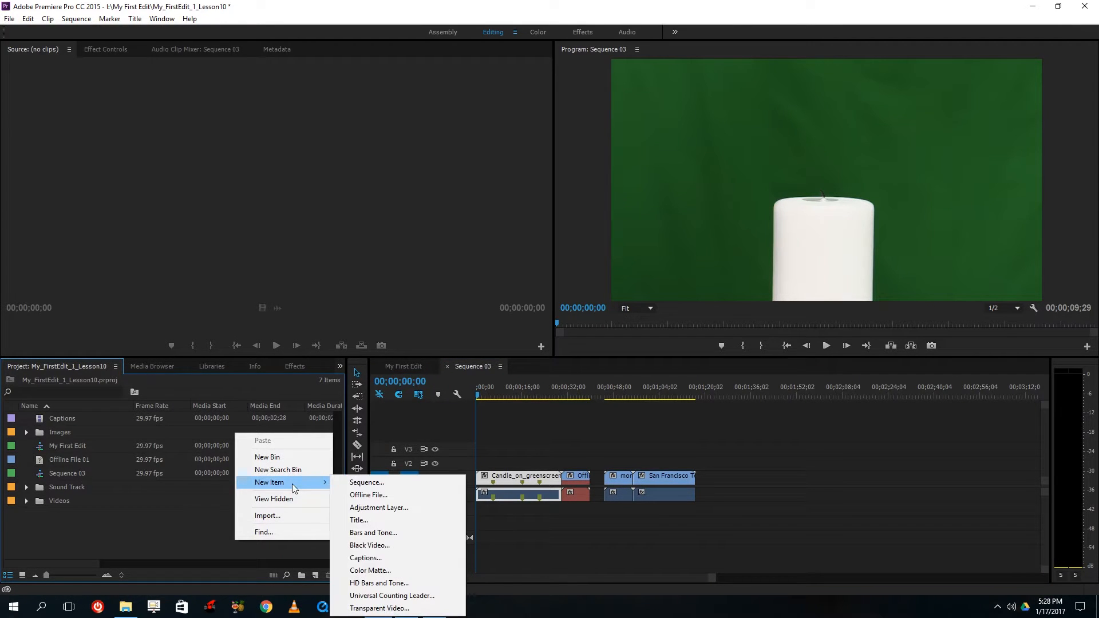
pyautogui.click(400, 509)
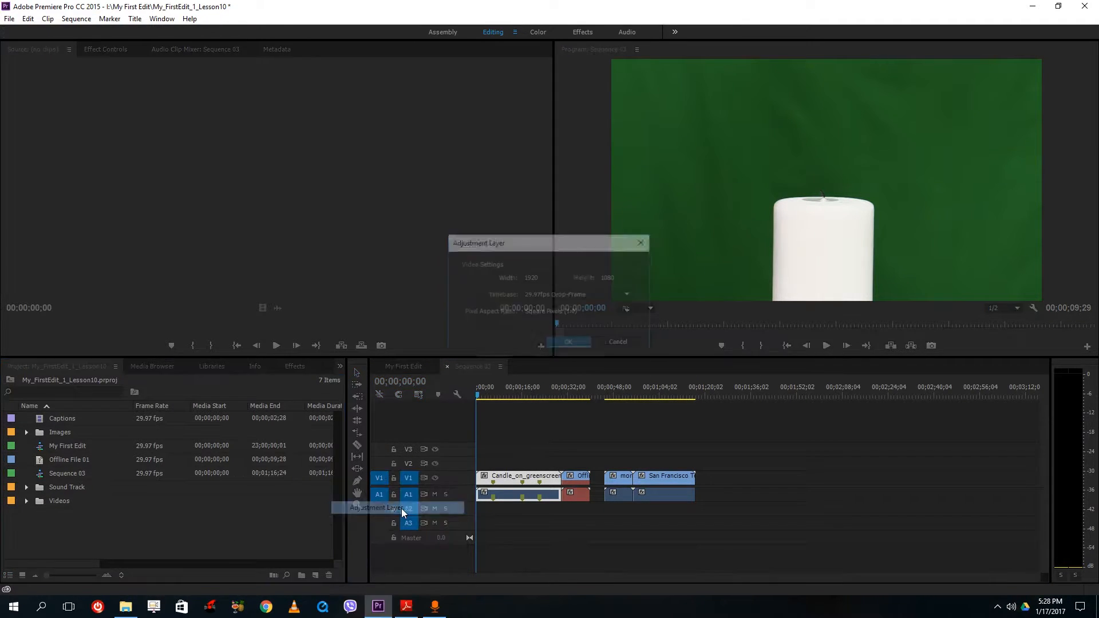
pyautogui.click(584, 344)
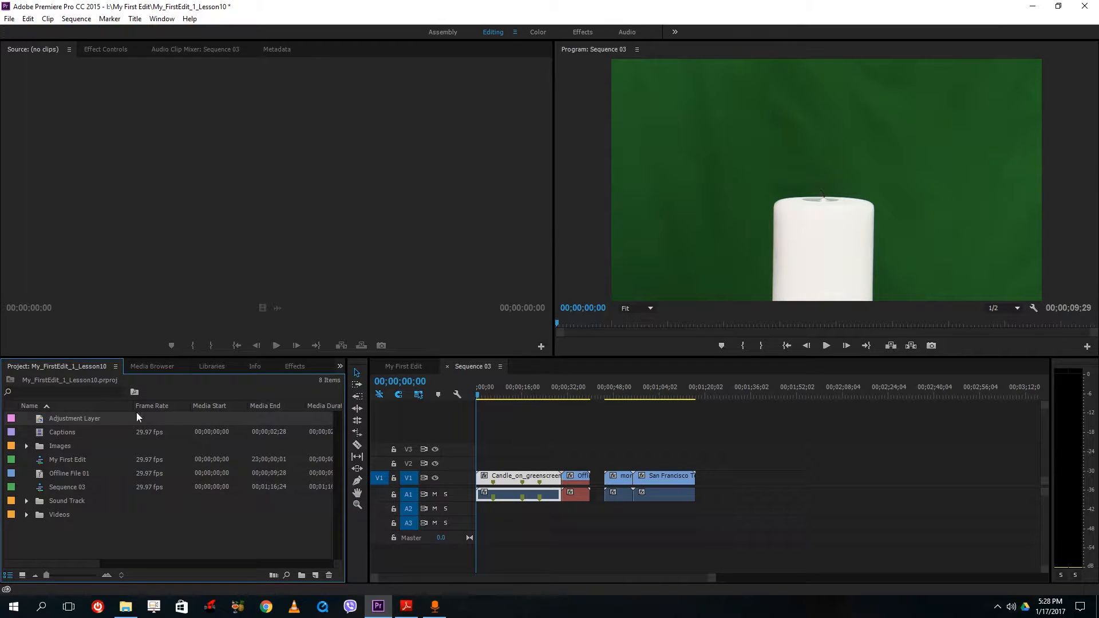
pyautogui.moveTo(53, 414); pyautogui.dragTo(590, 465)
# Apply the Magnify effect from the Distort video effects to the adjustment layer, with the playhead at 00;00;11;24 on the candle clip.
pyautogui.click(510, 388)
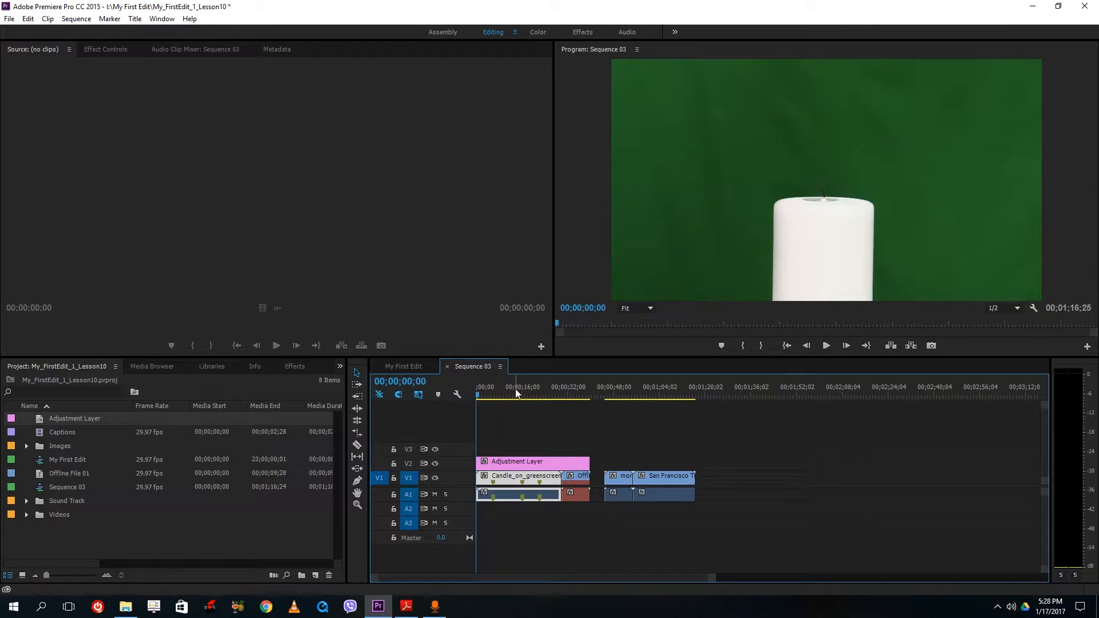
pyautogui.click(526, 465)
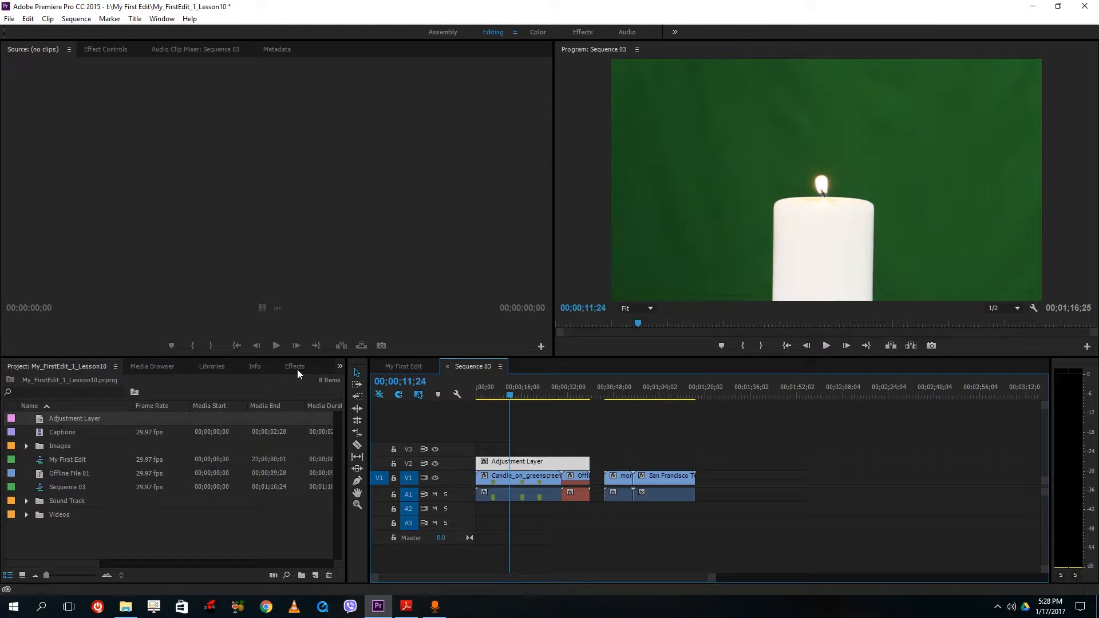
pyautogui.click(295, 367)
pyautogui.click(8, 431)
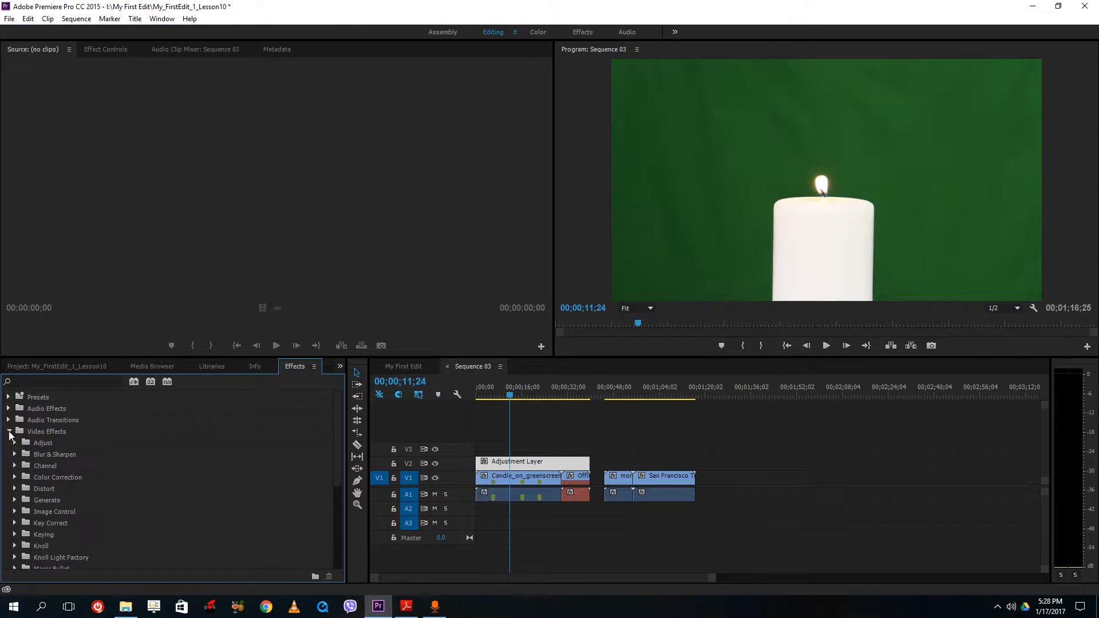
pyautogui.click(15, 489)
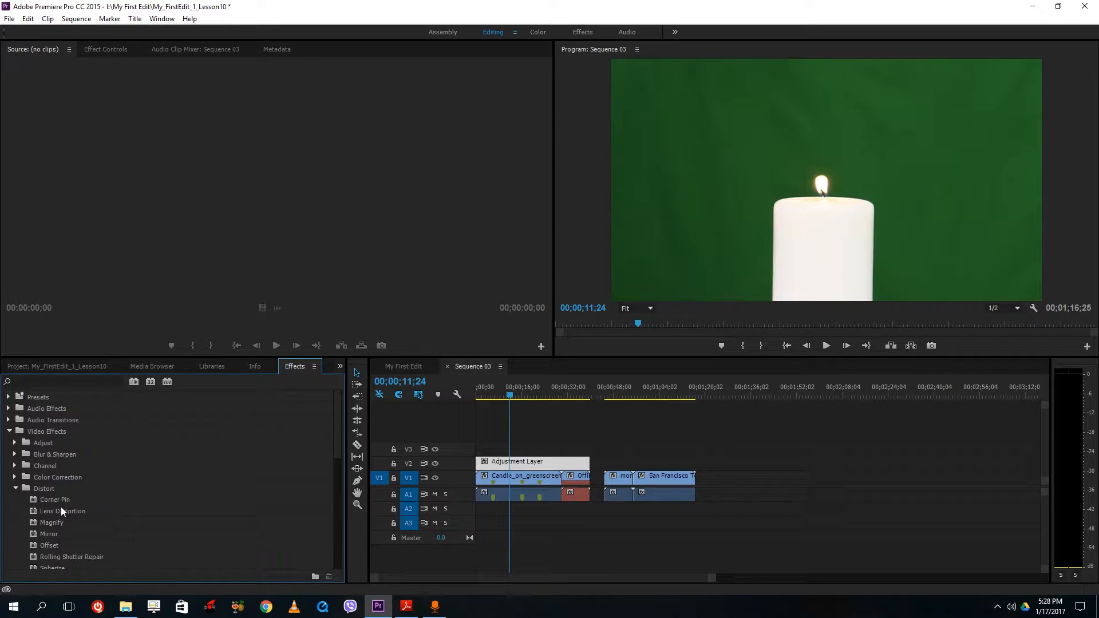
pyautogui.scroll(-2, 58, 545)
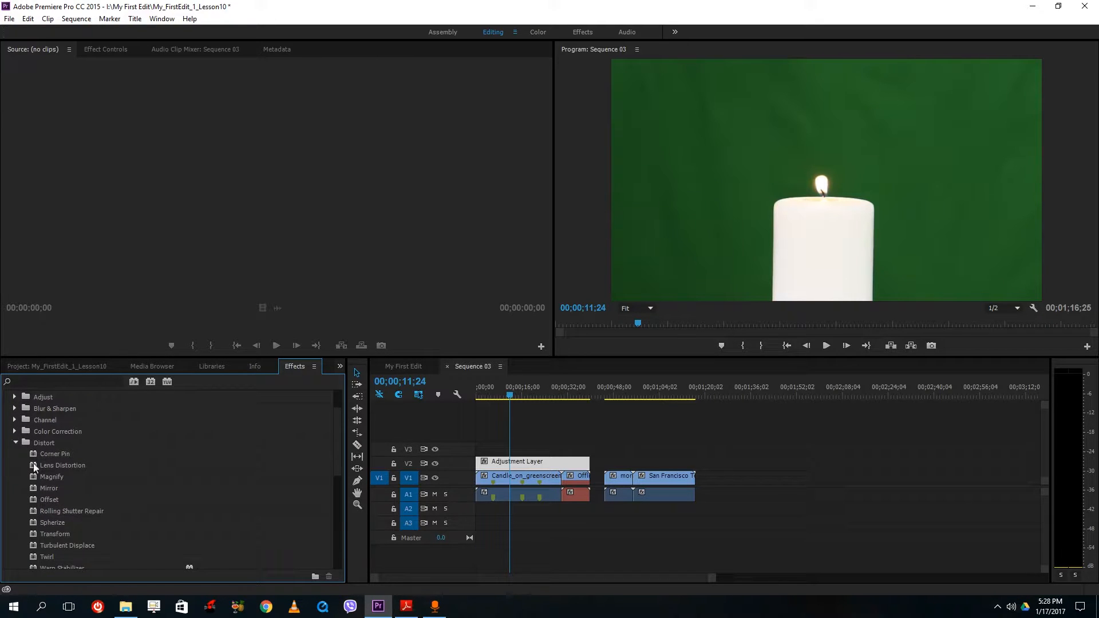
pyautogui.moveTo(52, 482); pyautogui.dragTo(533, 462)
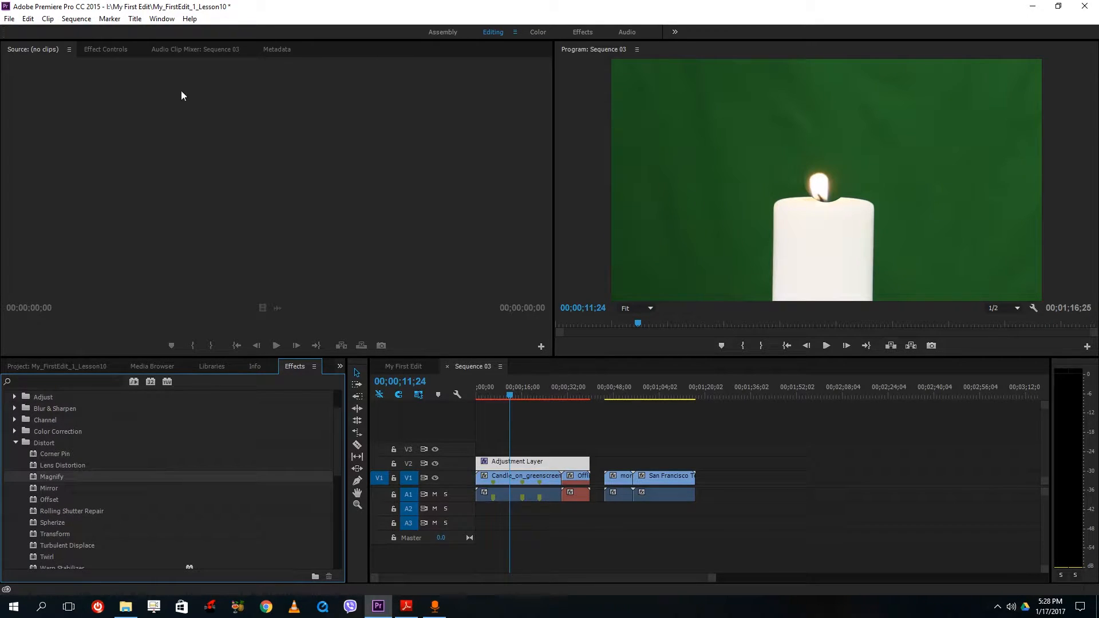
# Set the Magnify effect's center X to 958, magnification to 607 and size to 525, and compare with V2 hidden and shown.
pyautogui.click(106, 50)
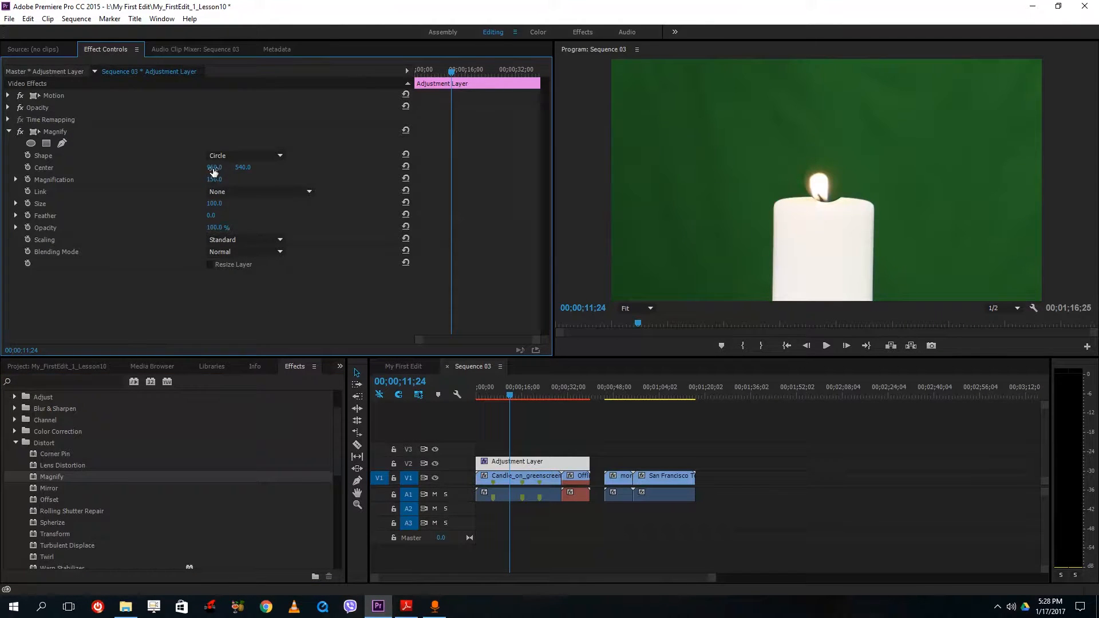
pyautogui.moveTo(213, 169); pyautogui.dragTo(343, 179)
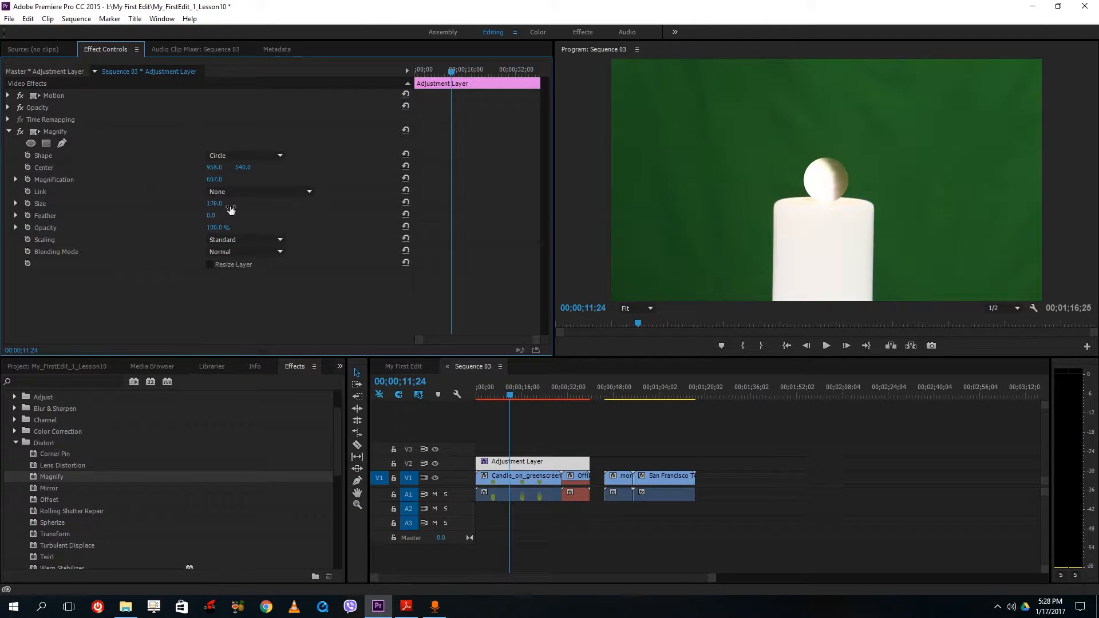
pyautogui.moveTo(224, 204)
pyautogui.mouseDown()
pyautogui.moveTo(275, 204)
pyautogui.moveTo(220, 205)
pyautogui.mouseUp()
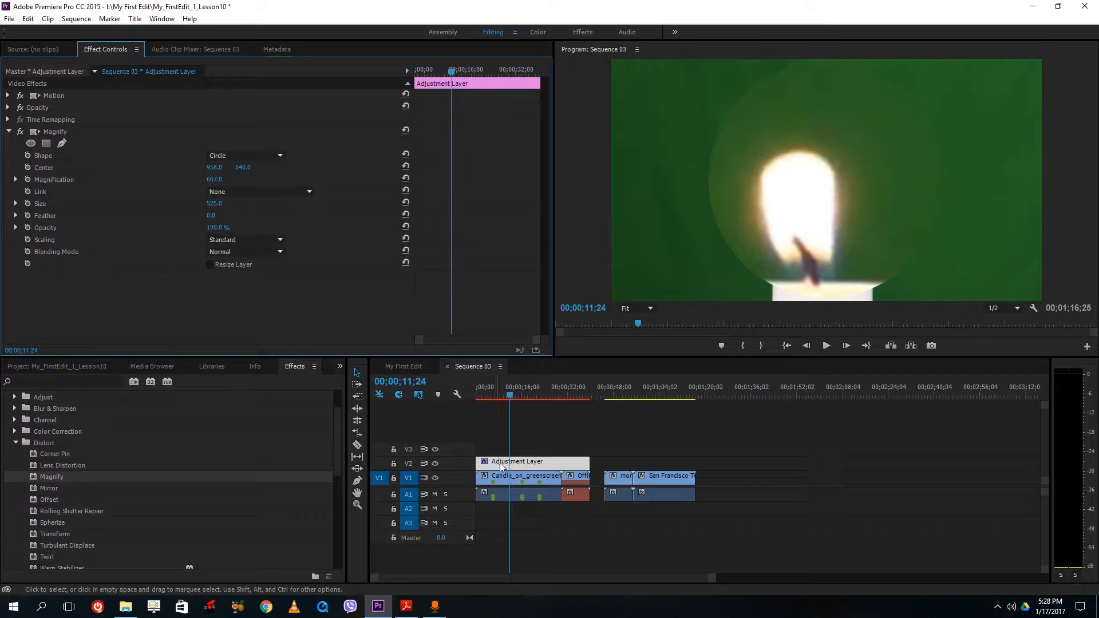
pyautogui.click(435, 464)
pyautogui.click(435, 464)
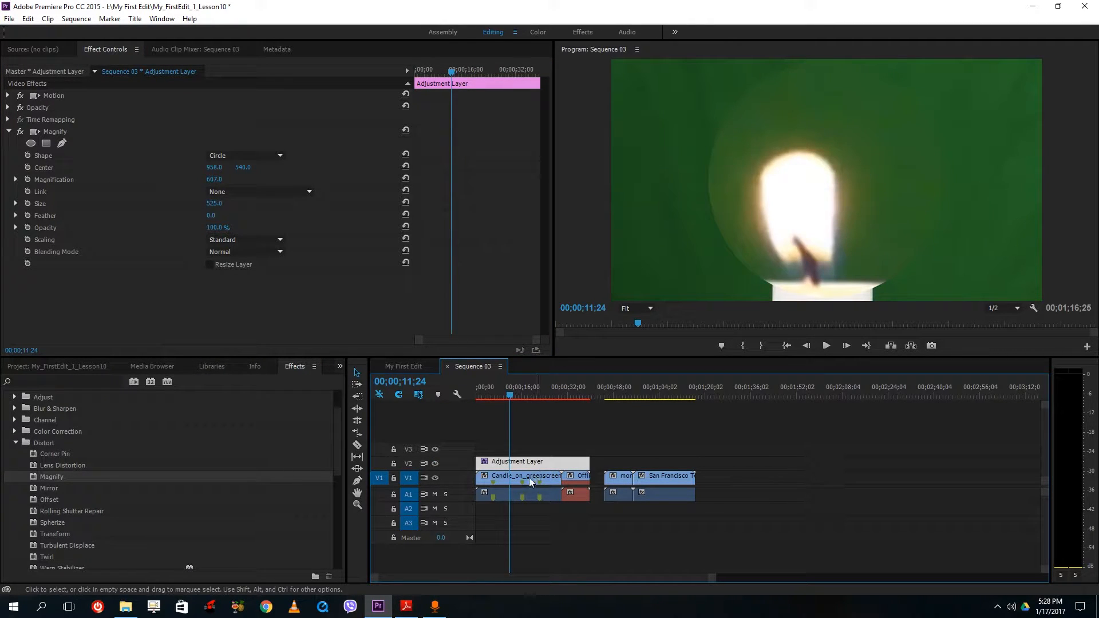
# Extend the adjustment layer on V2 to the end of the San Francisco clip and preview the effect at 00;01;06;00.
pyautogui.moveTo(532, 464); pyautogui.dragTo(696, 463)
pyautogui.moveTo(544, 389); pyautogui.dragTo(664, 389)
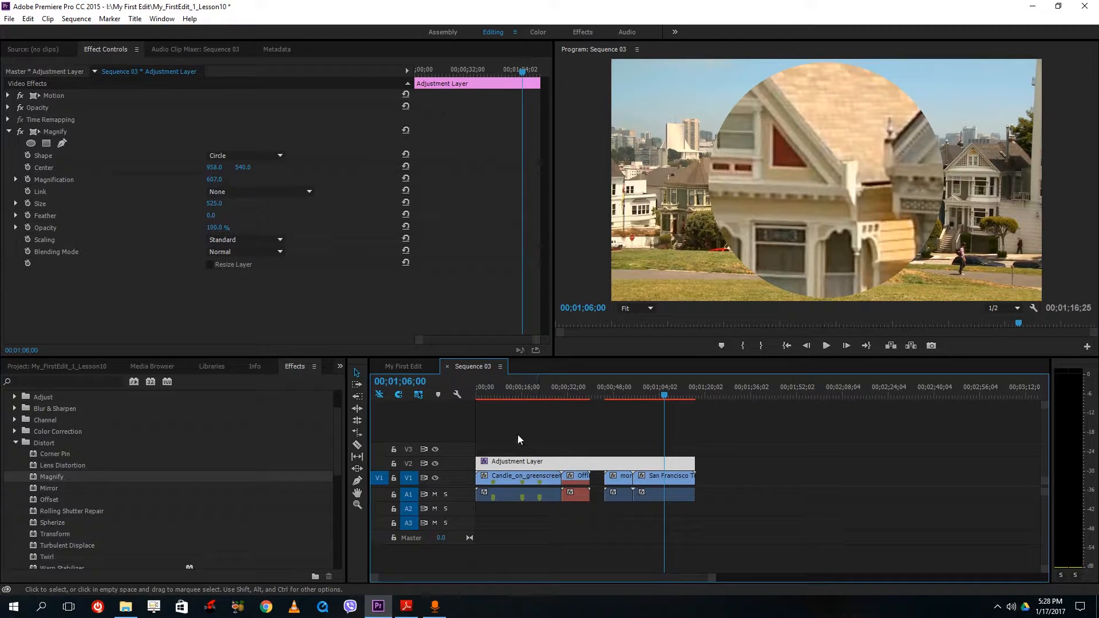
pyautogui.moveTo(518, 435); pyautogui.dragTo(539, 465)
pyautogui.moveTo(517, 466)
pyautogui.mouseDown()
pyautogui.moveTo(514, 452)
pyautogui.moveTo(522, 472)
pyautogui.mouseUp()
# Delete the adjustment layer clip from V2, keeping the item in the project.
pyautogui.click(60, 366)
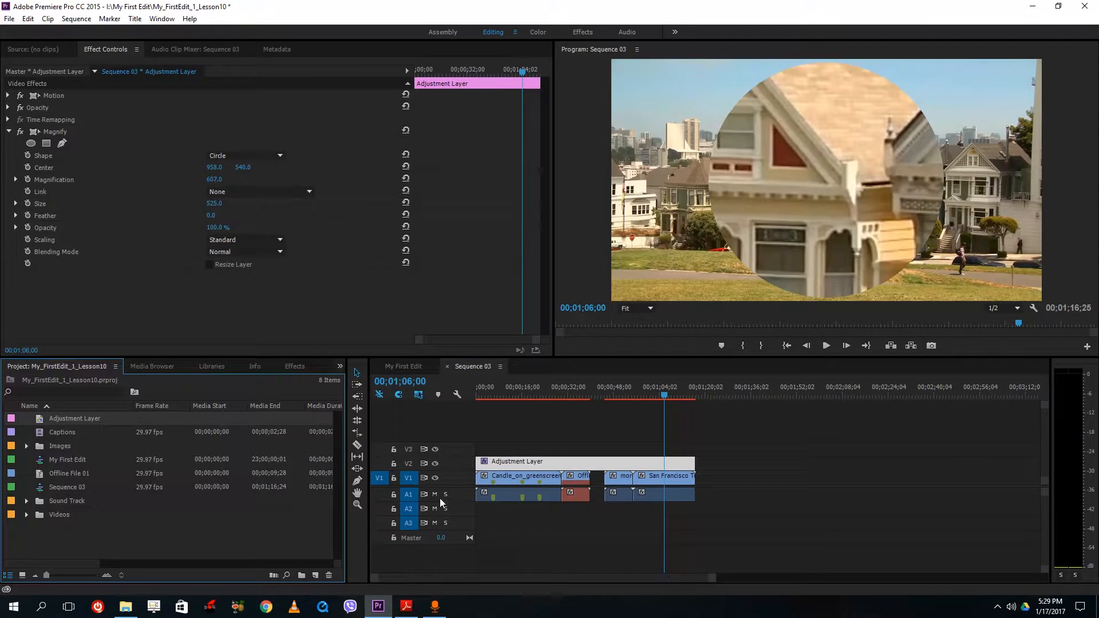
pyautogui.click(511, 463)
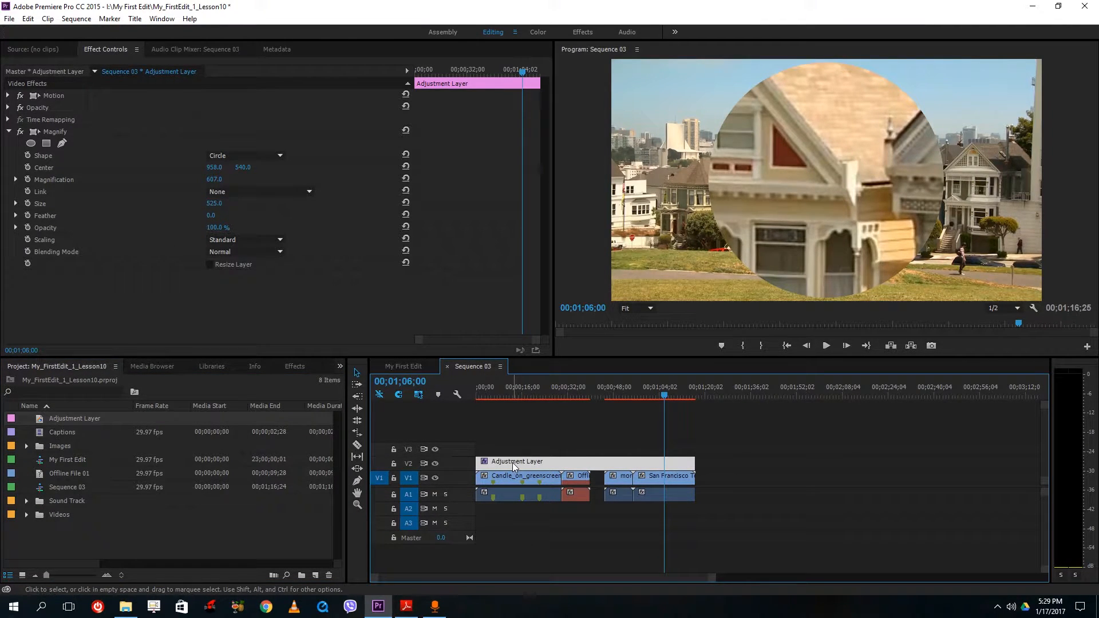
pyautogui.press('Delete')
# Create a new title with the default name and settings and enlarge the title editor window.
pyautogui.rightClick(249, 550)
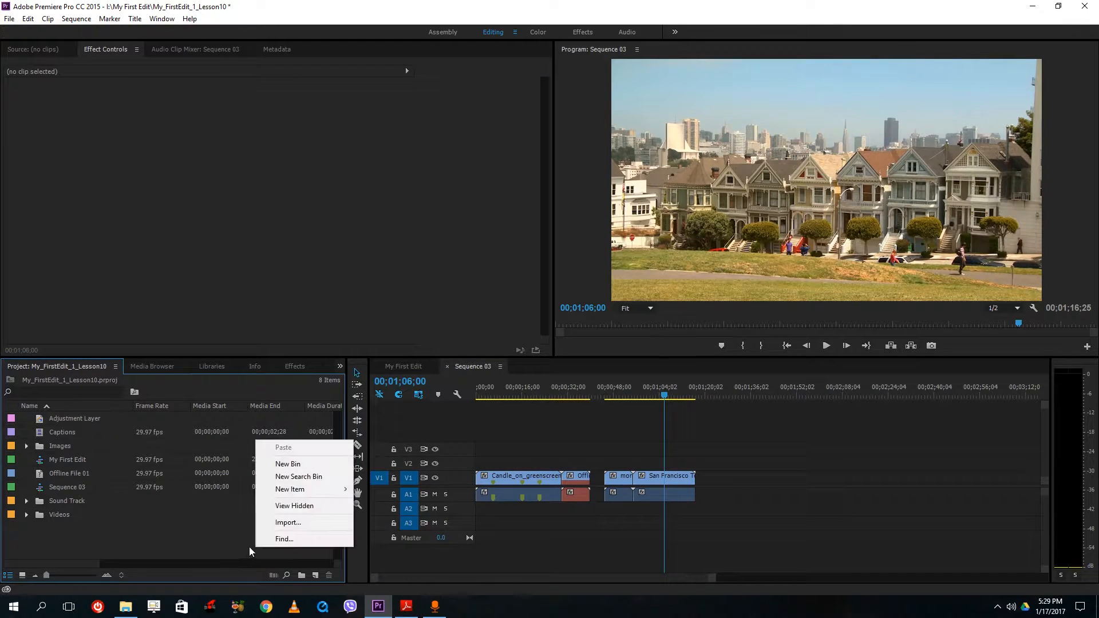
pyautogui.moveTo(319, 490)
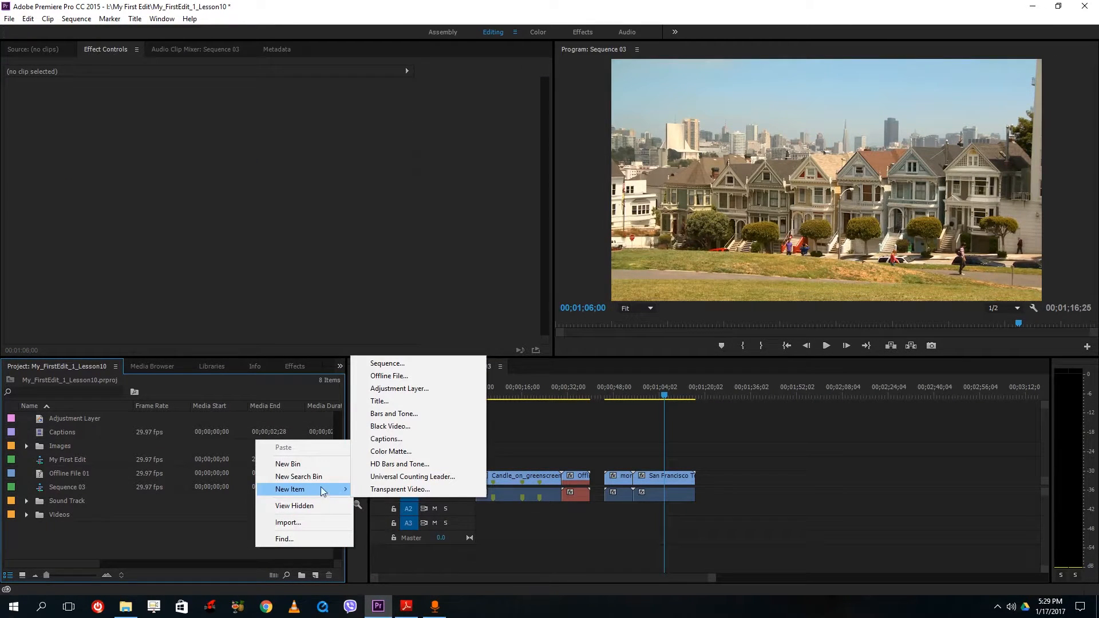
pyautogui.click(402, 402)
pyautogui.click(560, 355)
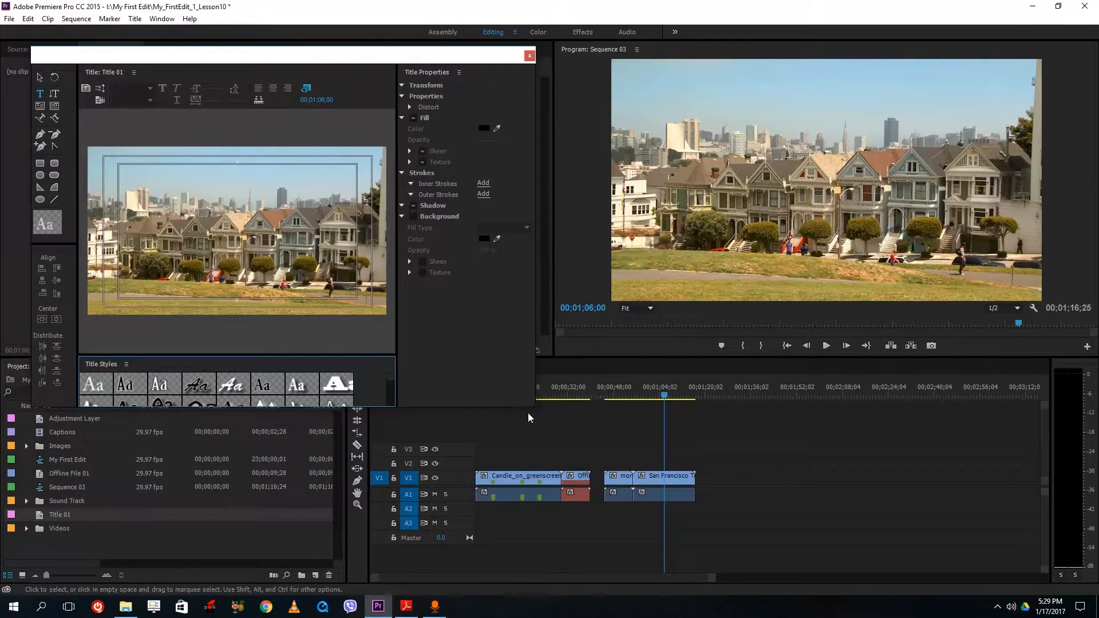
pyautogui.moveTo(534, 405); pyautogui.dragTo(735, 501)
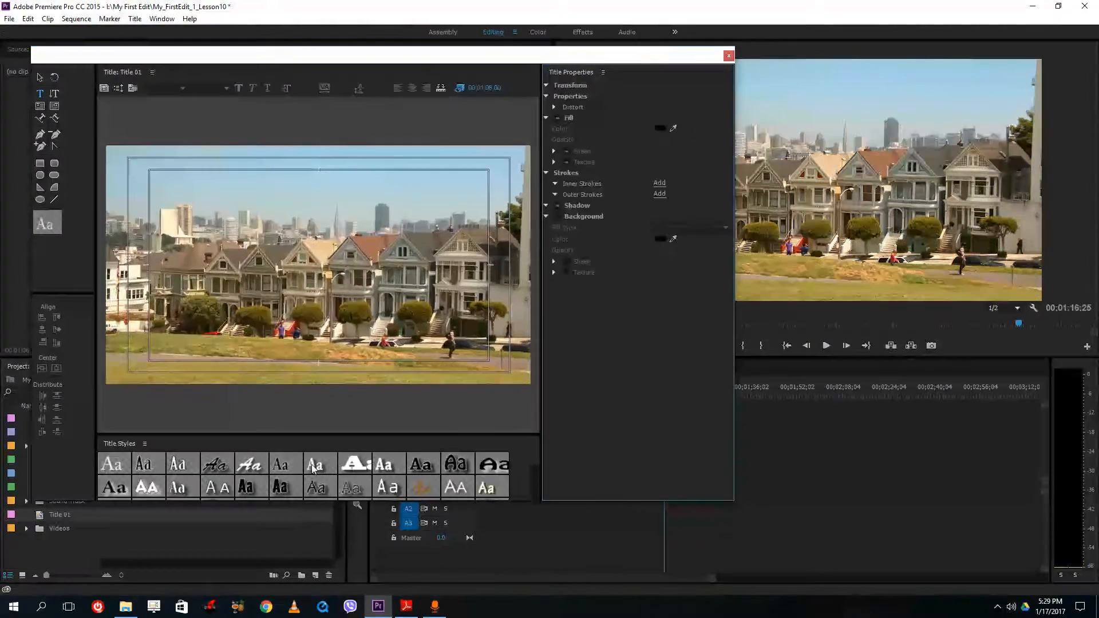
# Add the text "bfjbjgbdfjbgjdfg" near the lower edge of the title in the white Brush Script style and close the title editor.
pyautogui.click(250, 464)
pyautogui.click(184, 357)
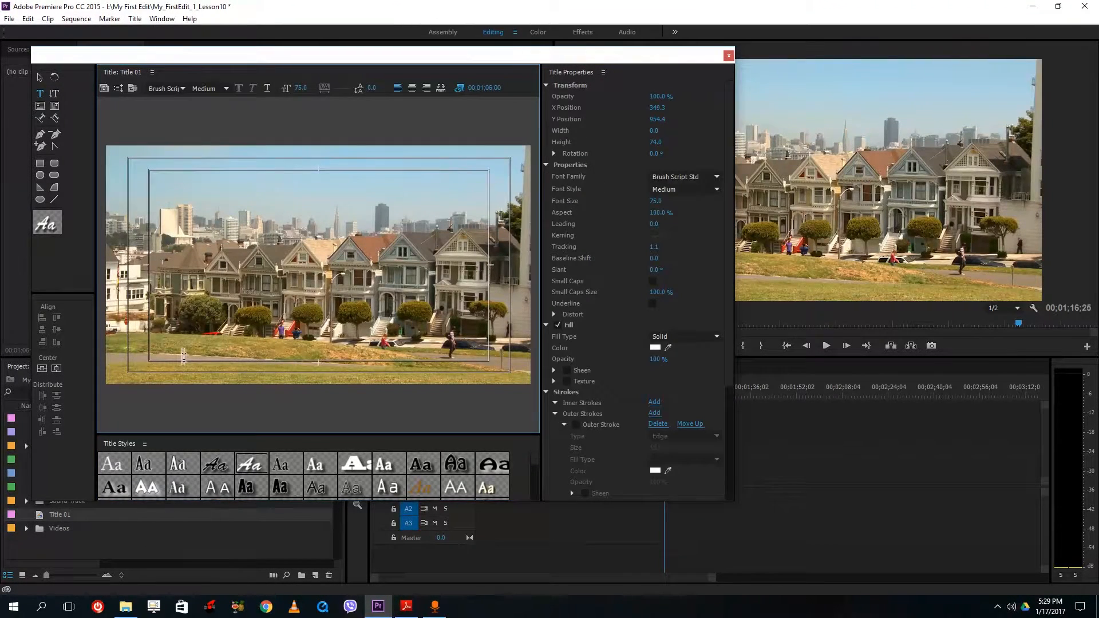
pyautogui.write('bfjbjgbdfjbgjdfg')
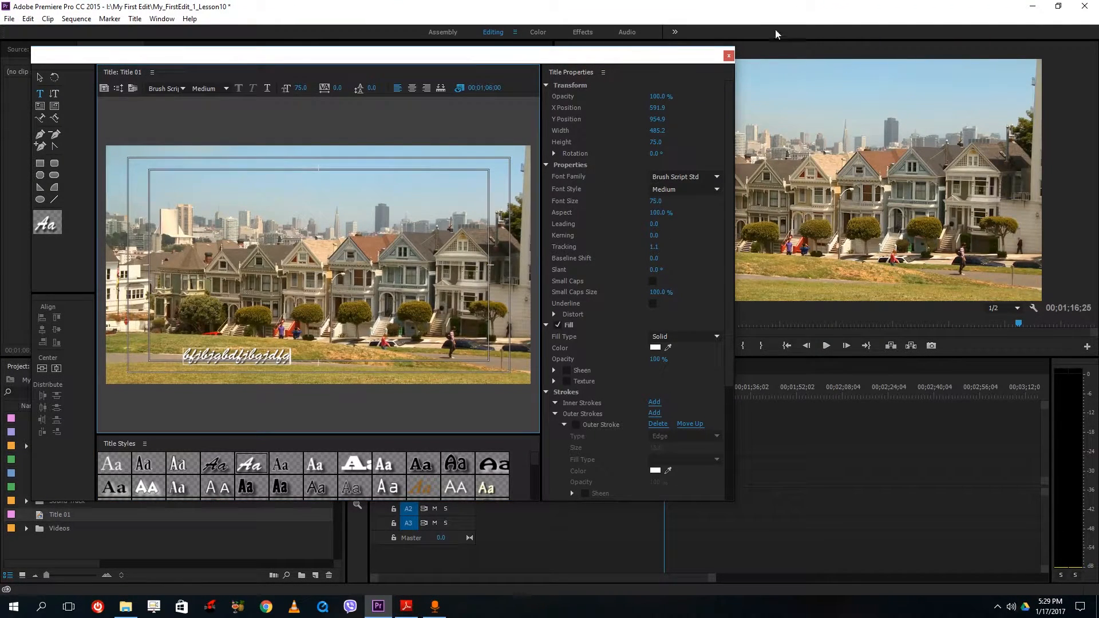
pyautogui.click(728, 56)
# Place Title 01 on V2 above the candle clip at about 11 seconds and preview it at 00;00;13;06.
pyautogui.moveTo(43, 519); pyautogui.dragTo(511, 464)
pyautogui.click(517, 391)
pyautogui.moveTo(516, 391); pyautogui.dragTo(514, 392)
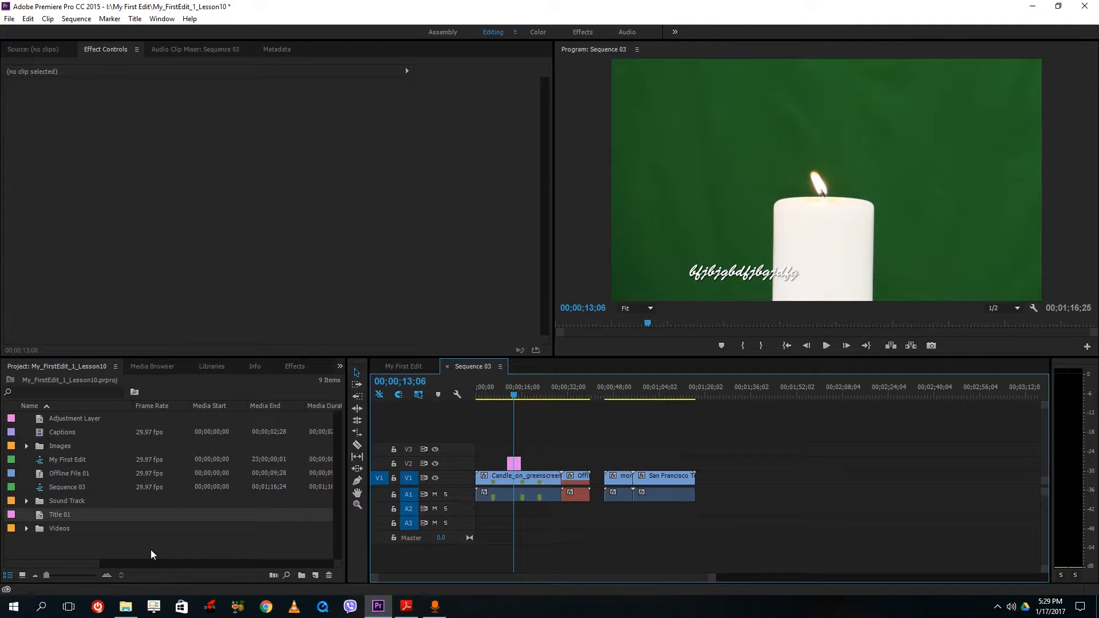
# Delete the title clip from V2.
pyautogui.moveTo(494, 435); pyautogui.dragTo(543, 488)
pyautogui.moveTo(542, 444); pyautogui.dragTo(509, 459)
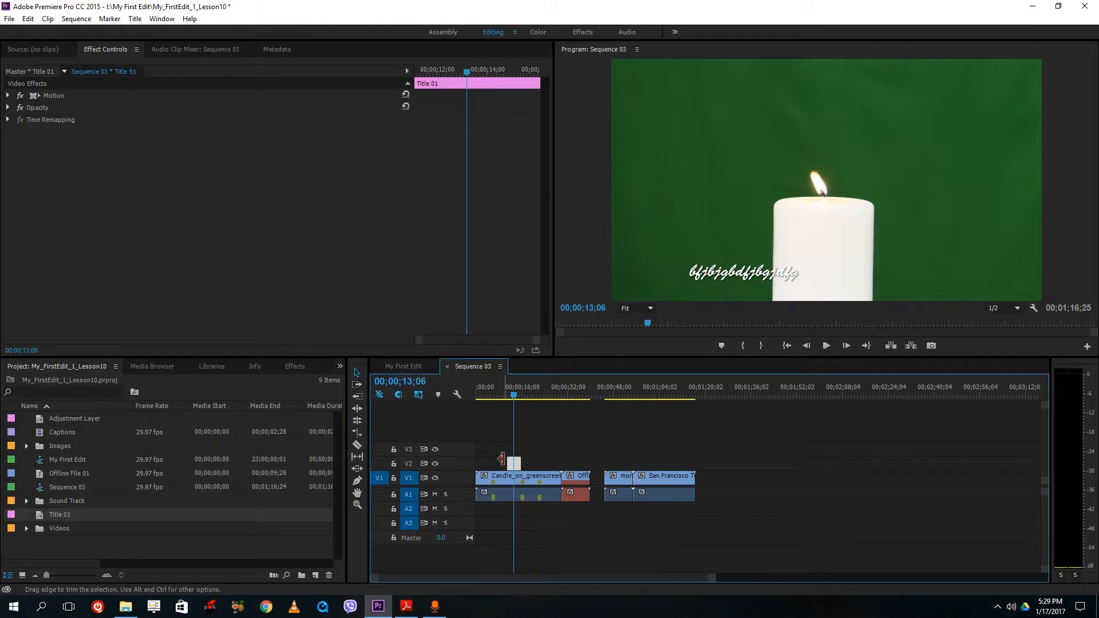
pyautogui.press('Delete')
# Create a Bars and Tone item with the default settings, place it on V2 and A2 at the sequence start and preview it there.
pyautogui.rightClick(302, 547)
pyautogui.moveTo(343, 492)
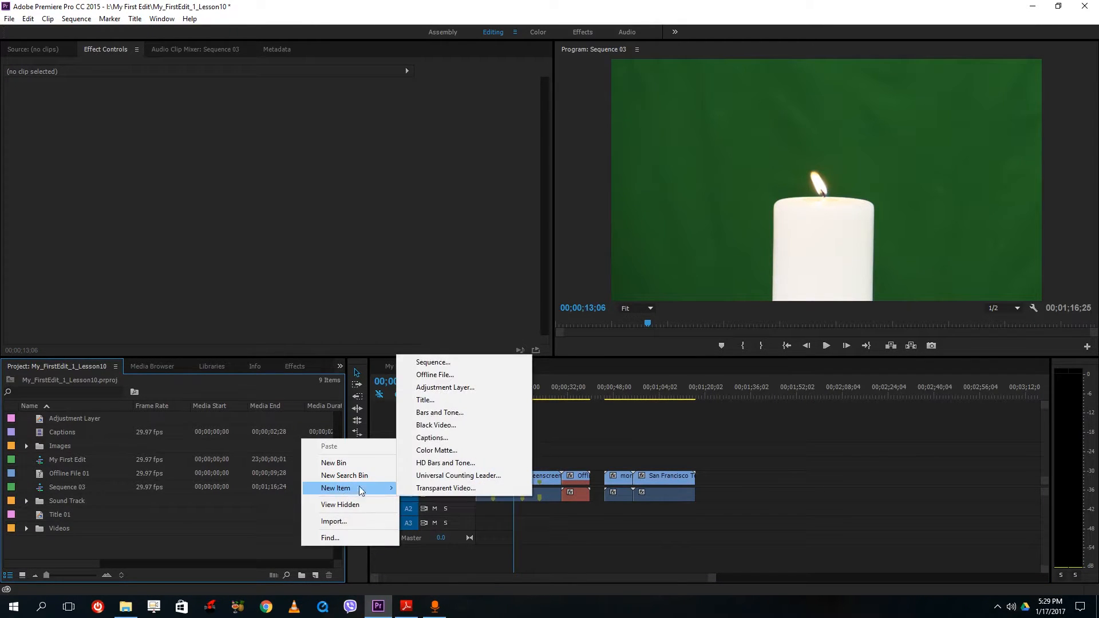
pyautogui.click(456, 413)
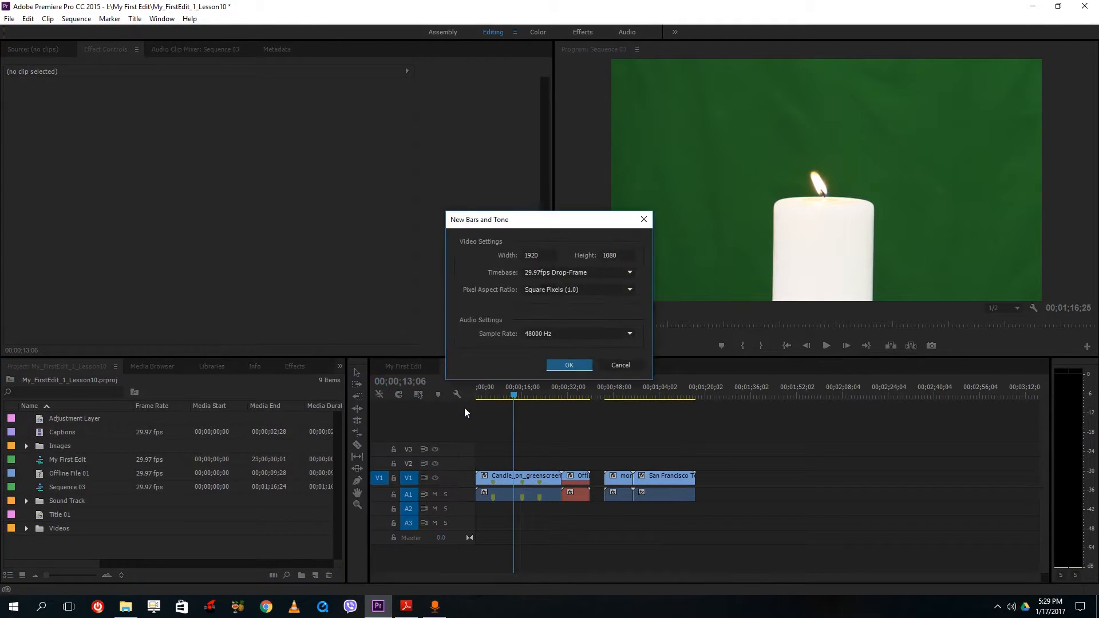
pyautogui.click(554, 366)
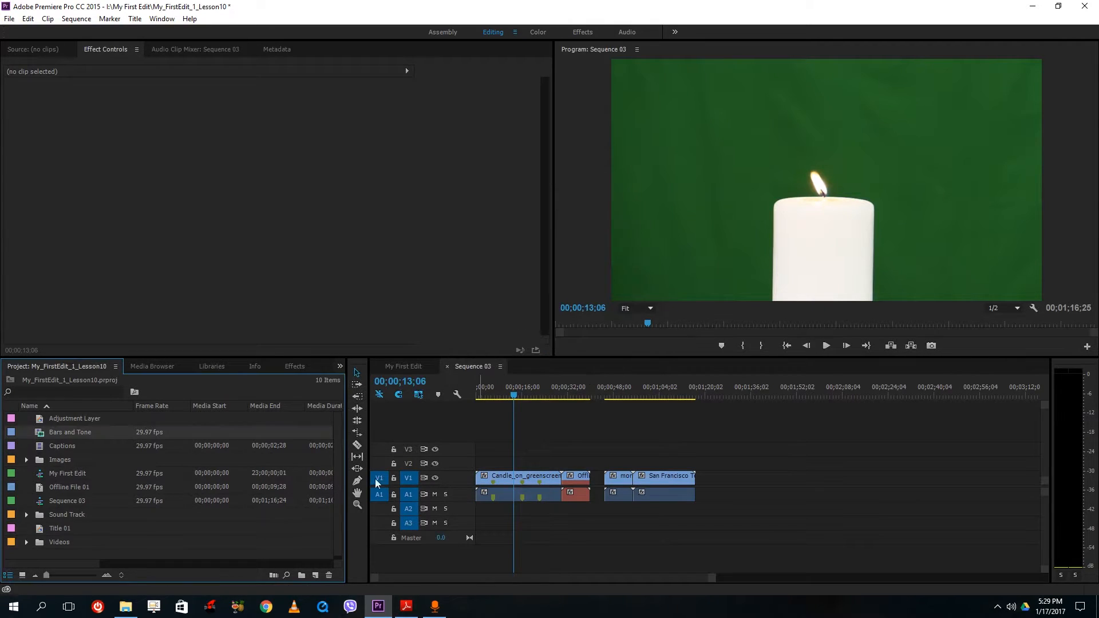
pyautogui.doubleClick(40, 438)
pyautogui.click(630, 367)
pyautogui.moveTo(389, 443); pyautogui.dragTo(480, 465)
pyautogui.moveTo(497, 393); pyautogui.dragTo(459, 395)
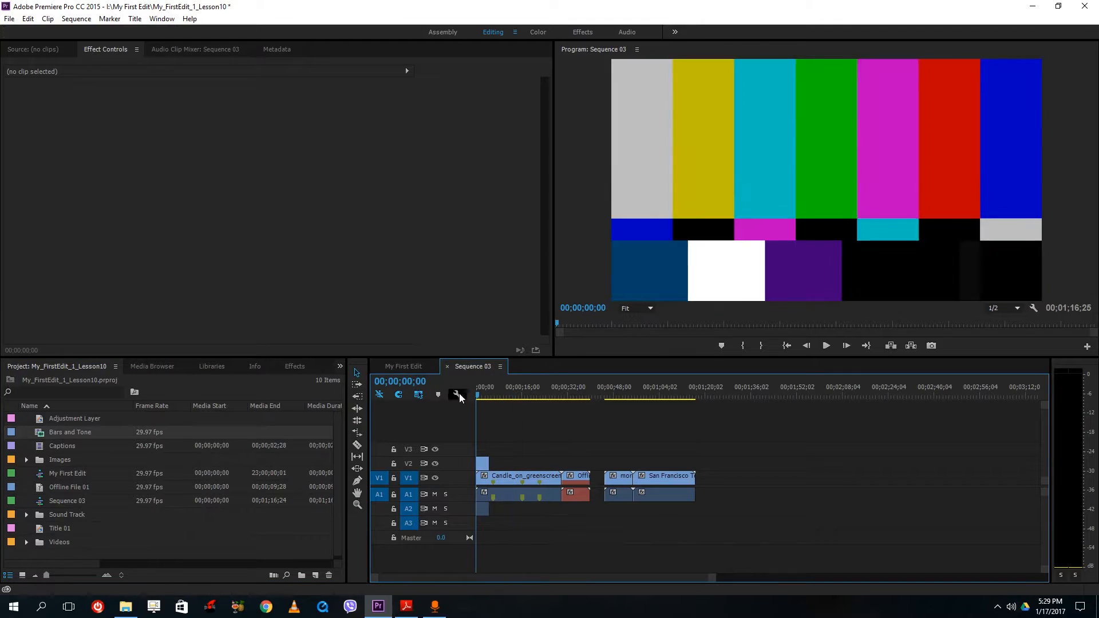
# Shift the existing clips about 19 seconds later, move Bars and Tone to the start of V1 and A1, and briefly play it.
pyautogui.moveTo(724, 465); pyautogui.dragTo(579, 477)
pyautogui.moveTo(484, 465); pyautogui.dragTo(486, 494)
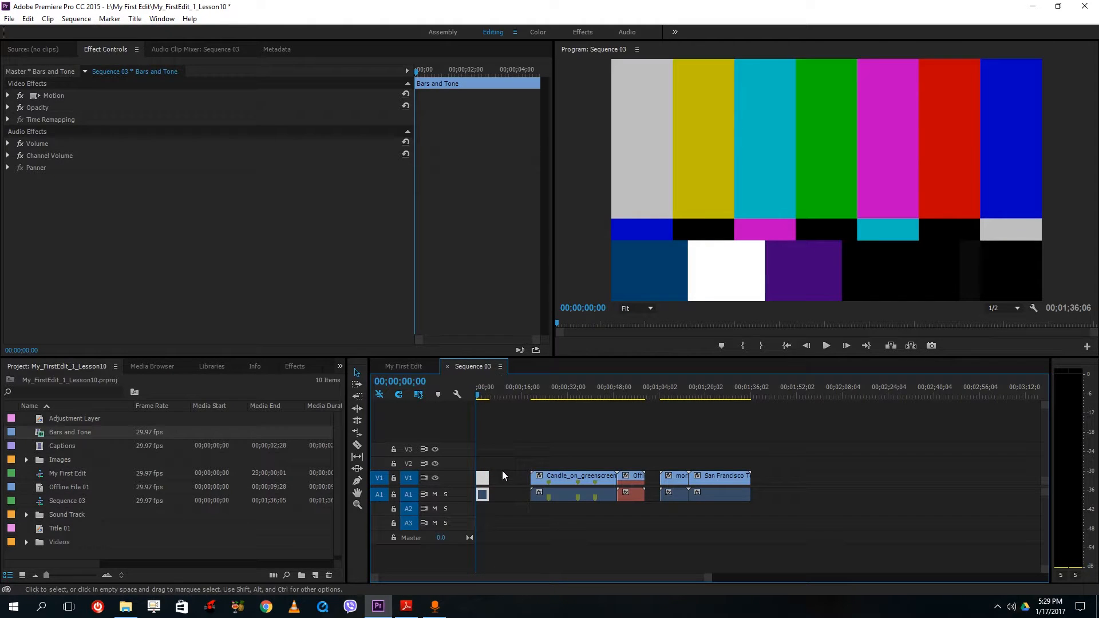
pyautogui.press('space')
pyautogui.press('space')
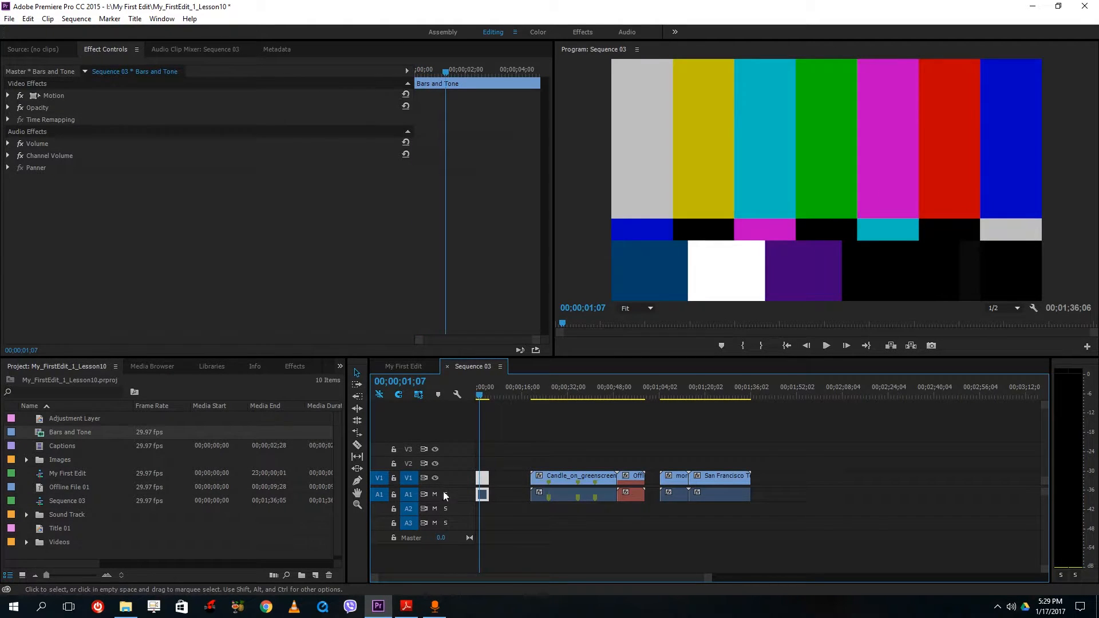
# Create a black video with the default settings, place it on V1 at about 8 seconds and preview it at 00;00;10;18.
pyautogui.click(160, 554)
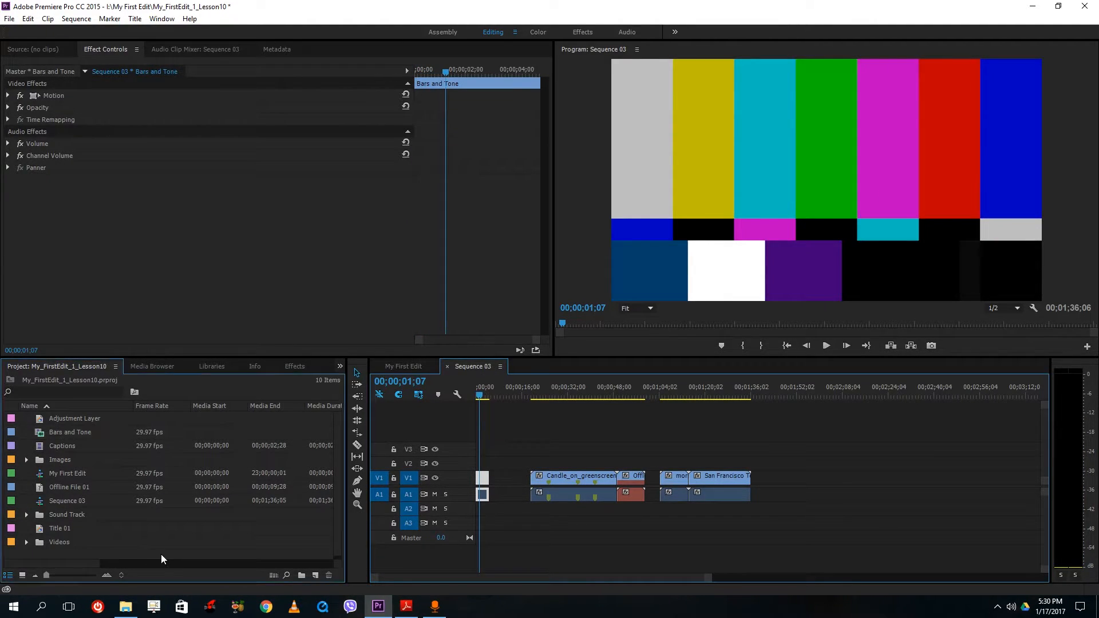
pyautogui.rightClick(182, 556)
pyautogui.moveTo(230, 503)
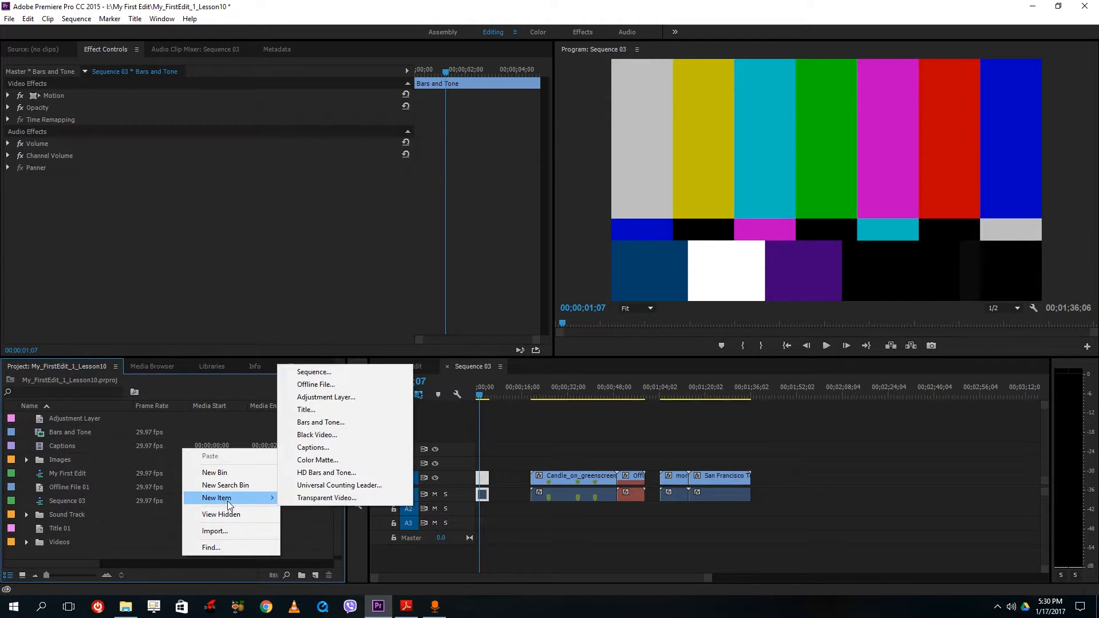
pyautogui.click(317, 440)
pyautogui.click(567, 344)
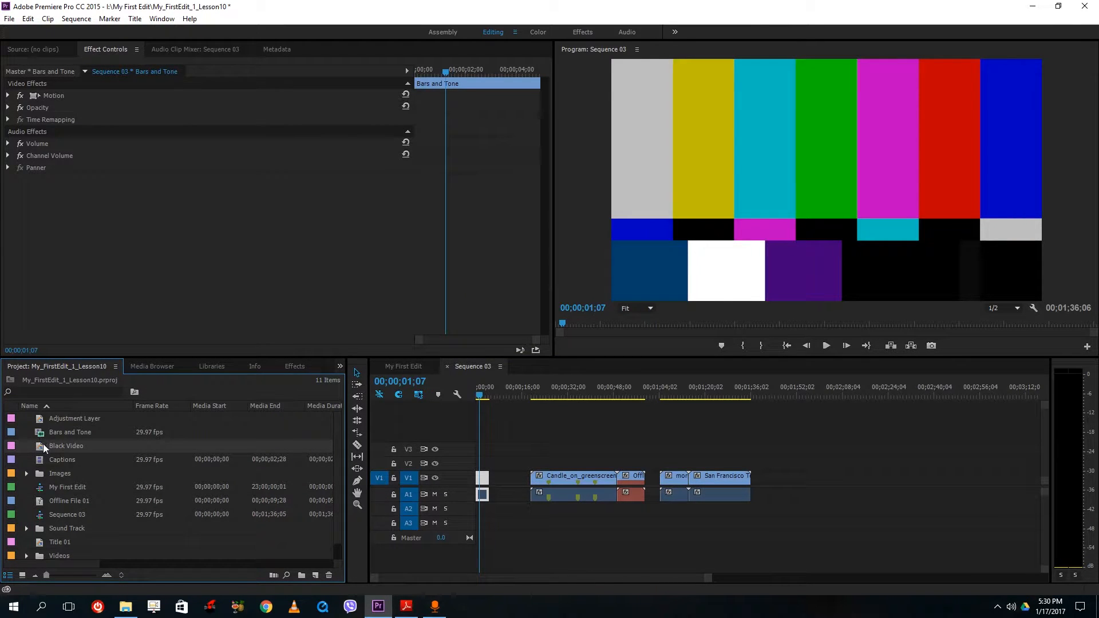
pyautogui.moveTo(44, 449); pyautogui.dragTo(506, 479)
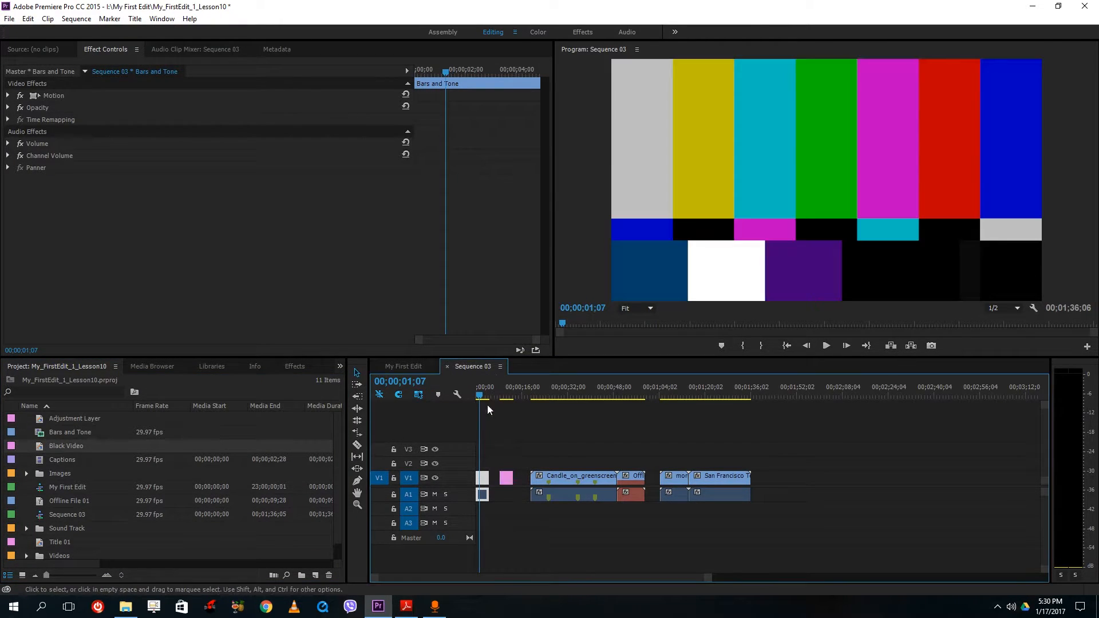
pyautogui.moveTo(488, 394); pyautogui.dragTo(507, 394)
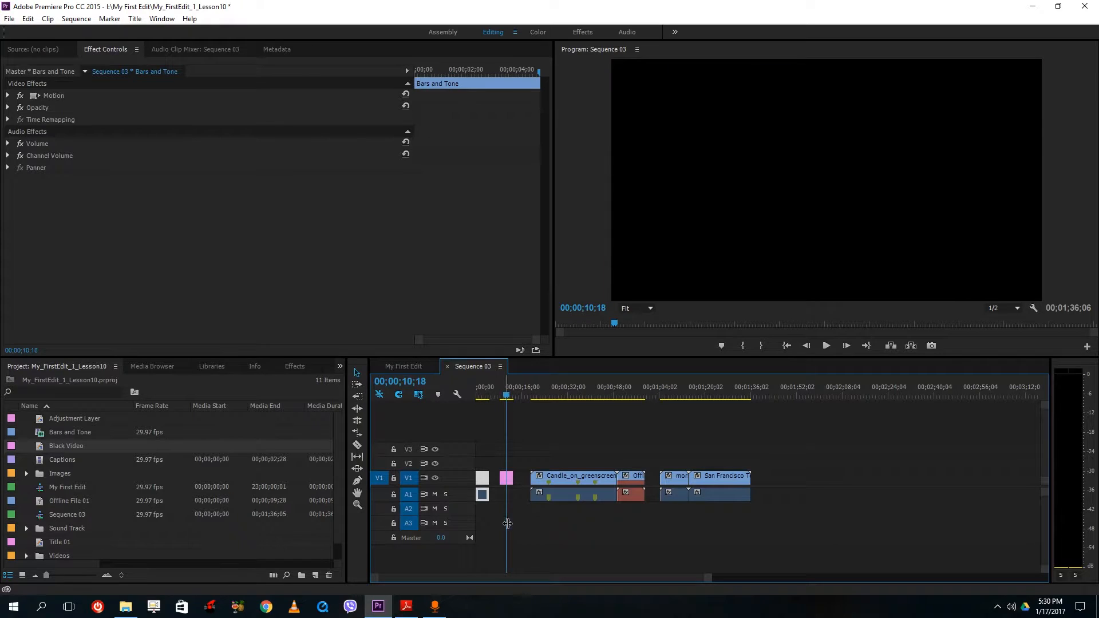
# Move the black video directly after Bars and Tone on V1 and extend it to fill the gap before the candle clip.
pyautogui.click(506, 479)
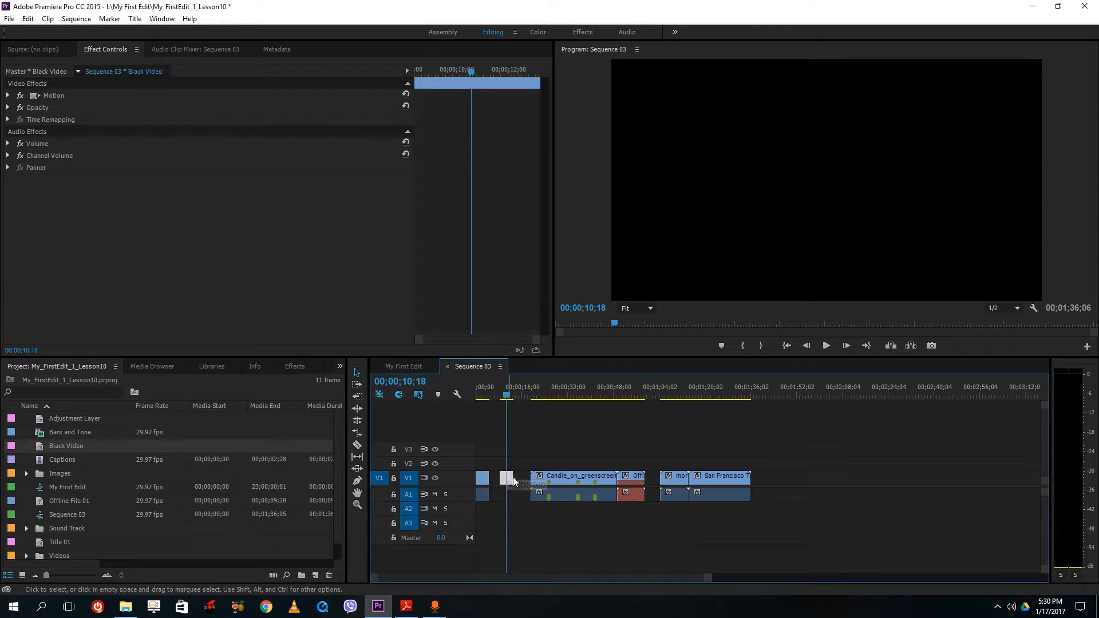
pyautogui.moveTo(511, 476); pyautogui.dragTo(491, 476)
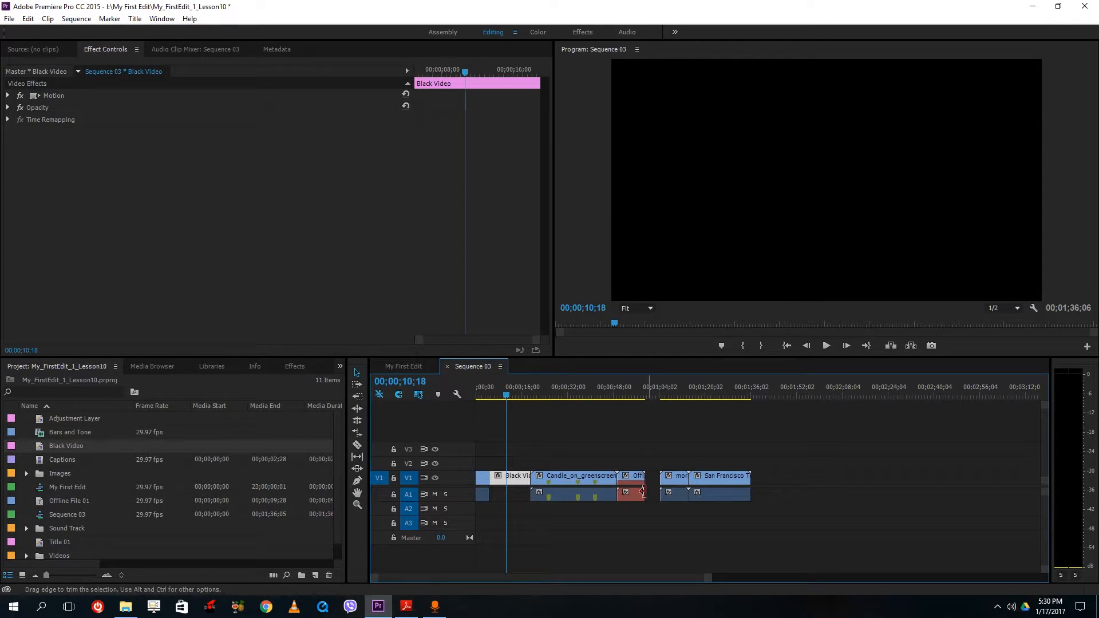
pyautogui.moveTo(511, 477)
pyautogui.mouseDown()
pyautogui.moveTo(664, 463)
pyautogui.moveTo(509, 481)
pyautogui.mouseUp()
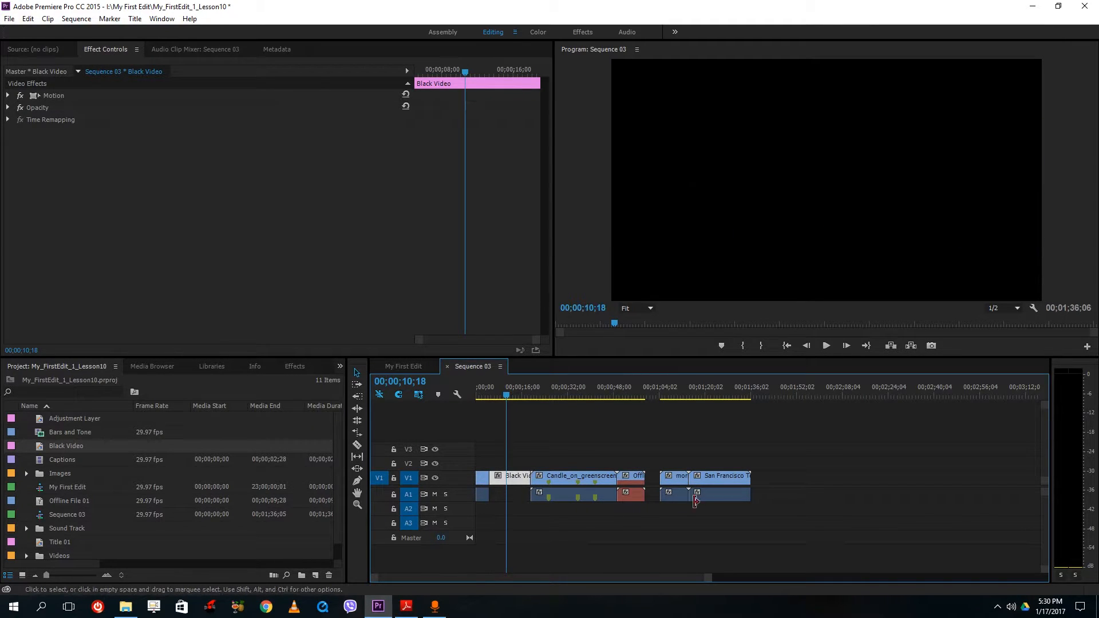
# Create a captions item with the default video settings, standard CEA-608 and stream CC1, and place it on V2 at about 16 seconds.
pyautogui.scroll(-1, 135, 531)
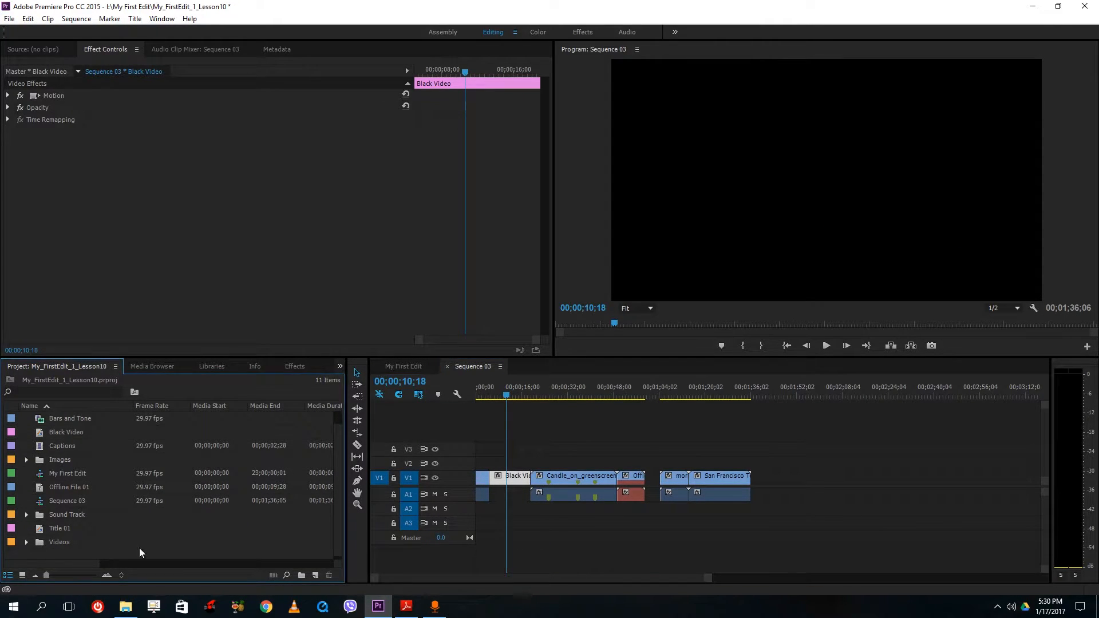
pyautogui.rightClick(166, 547)
pyautogui.rightClick(170, 554)
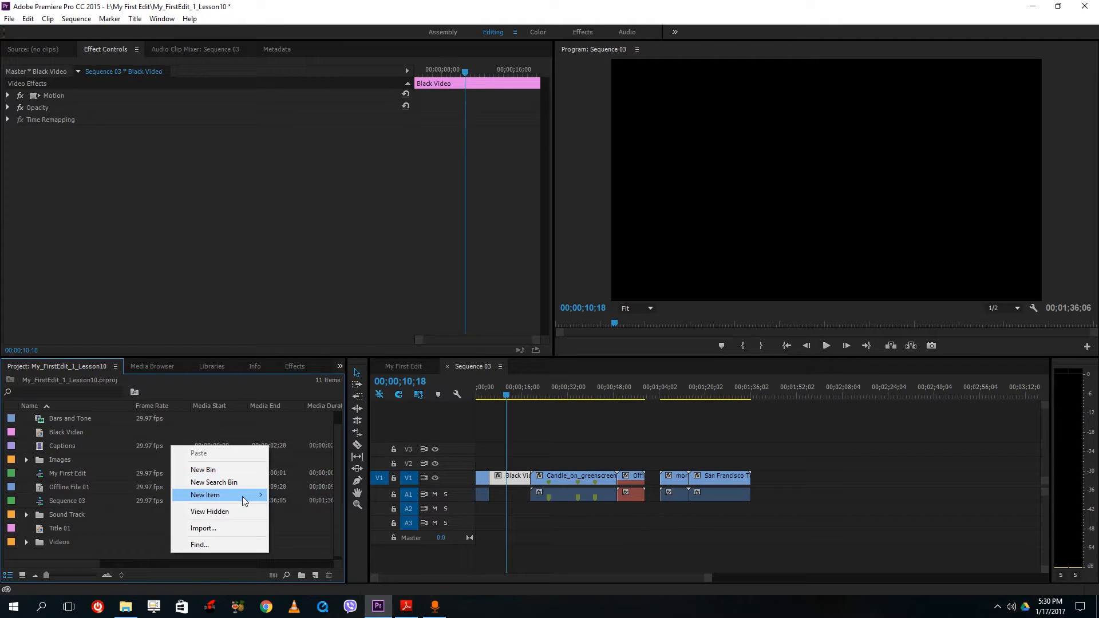
pyautogui.moveTo(242, 496)
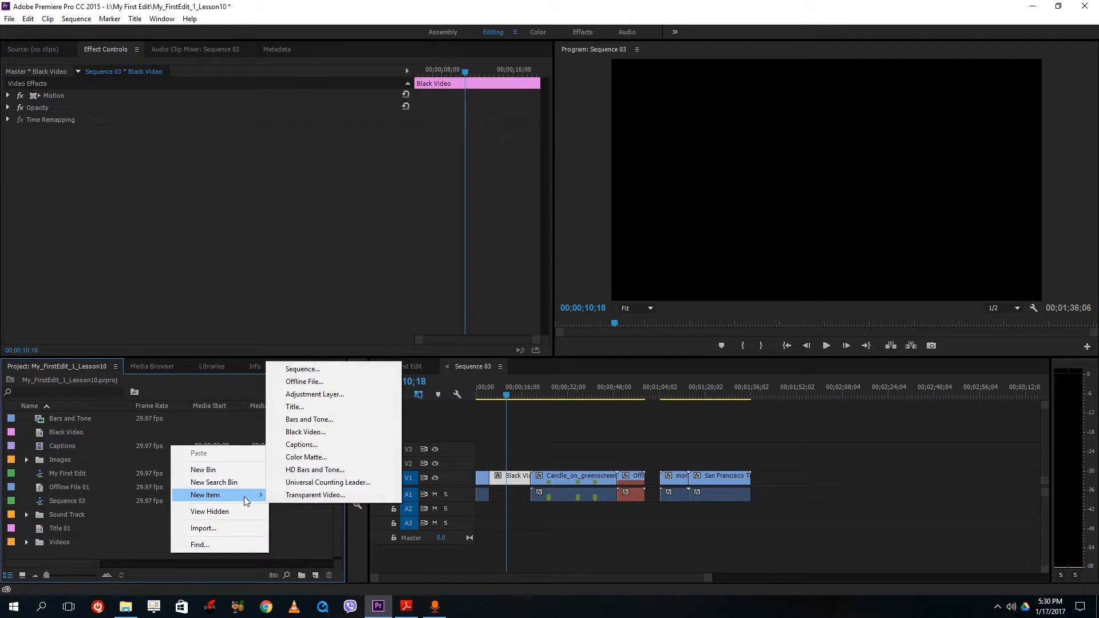
pyautogui.click(324, 445)
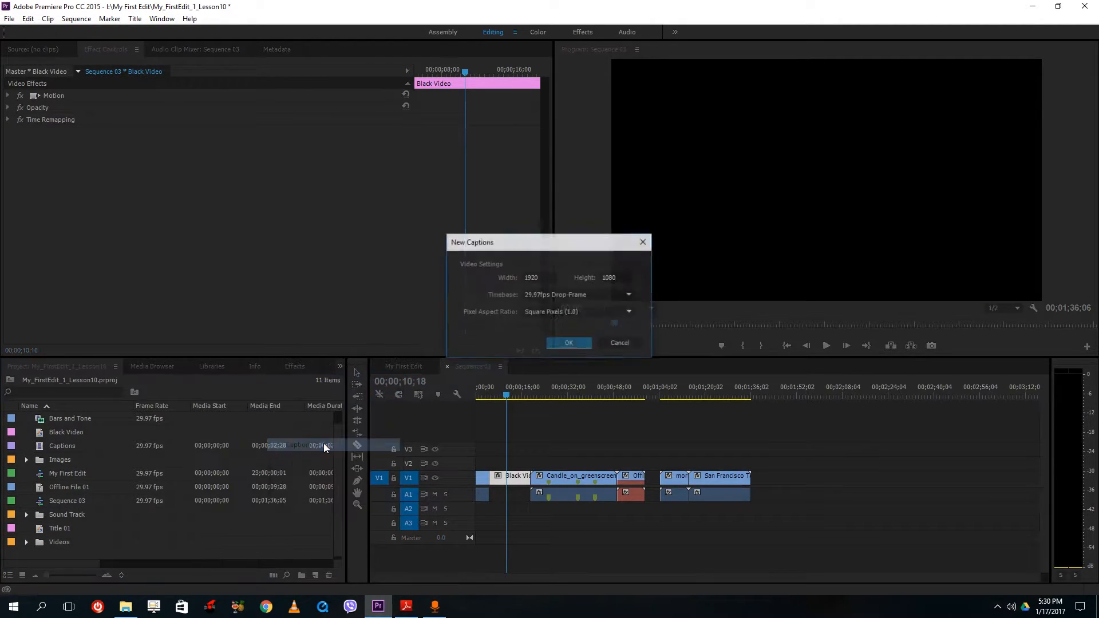
pyautogui.click(583, 344)
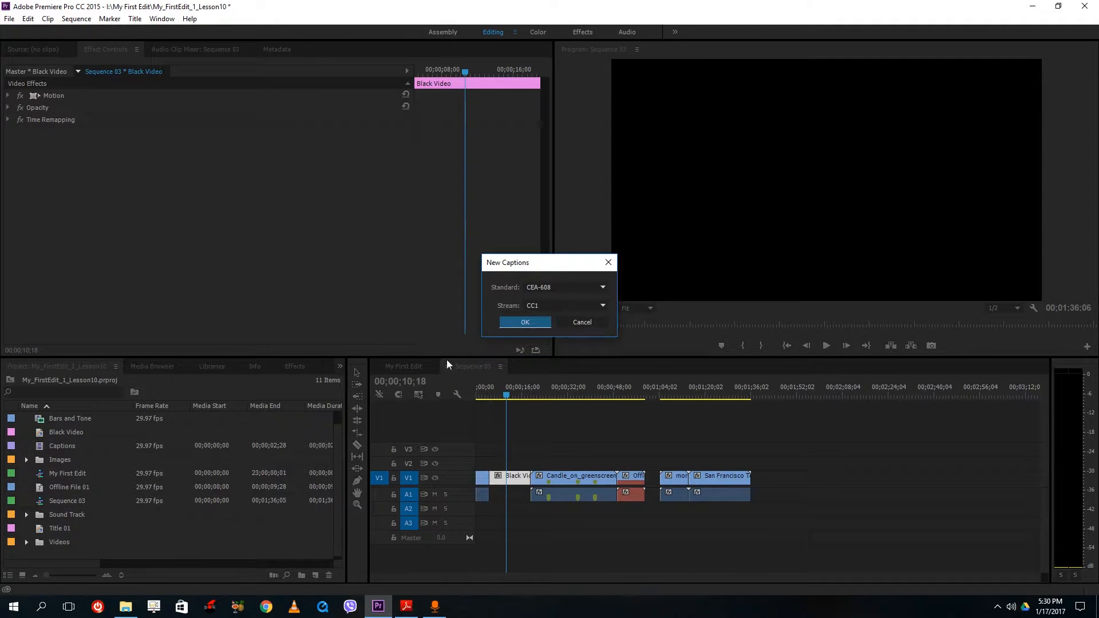
pyautogui.click(515, 321)
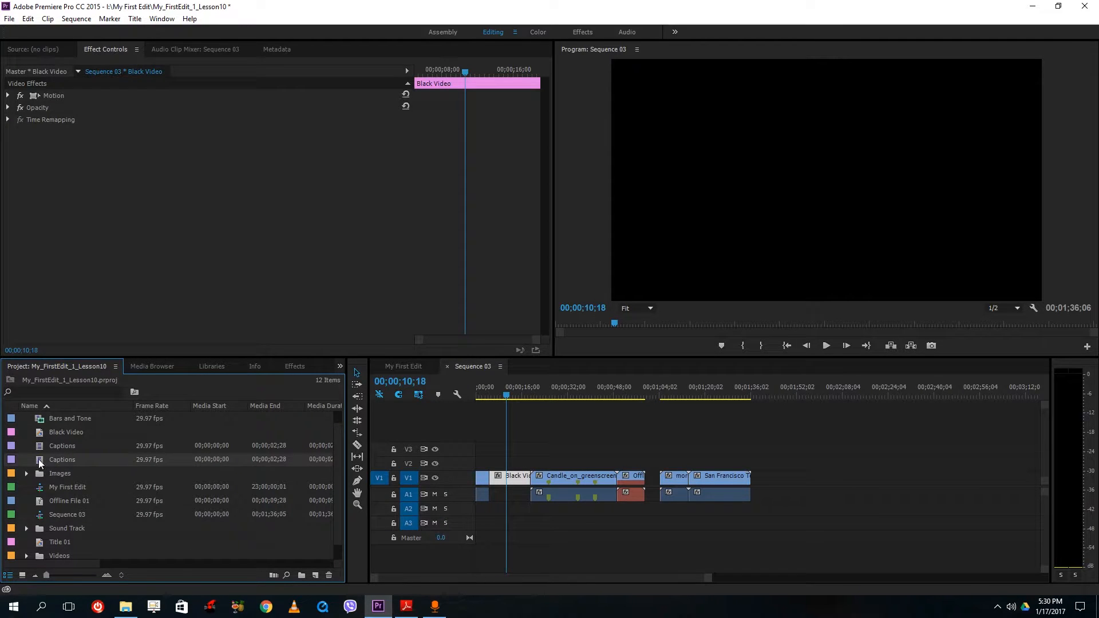
pyautogui.moveTo(39, 459); pyautogui.dragTo(529, 465)
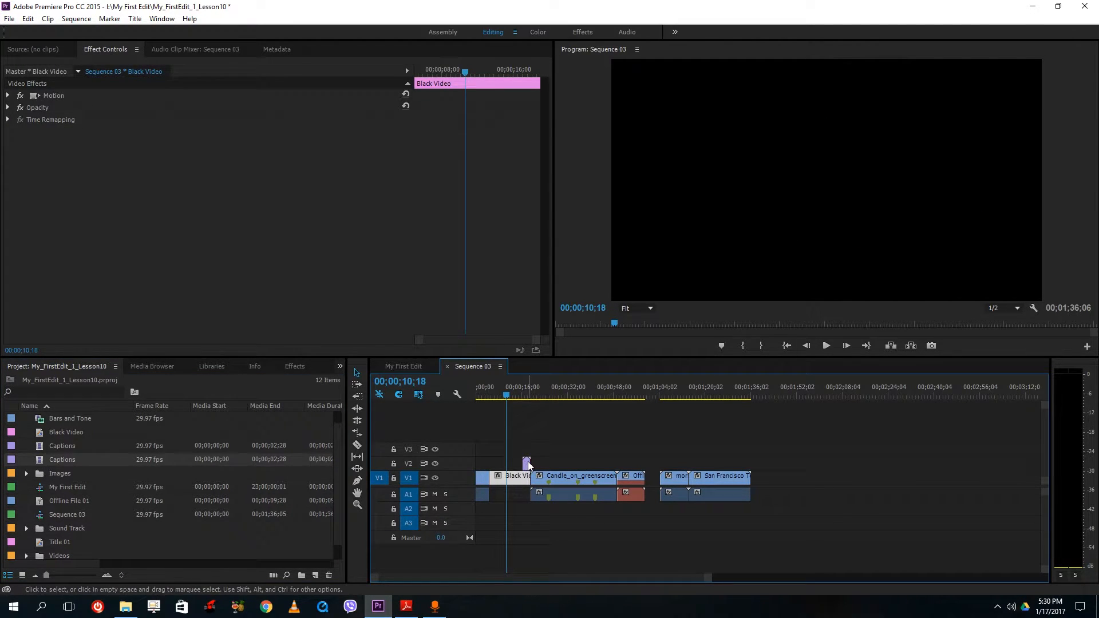
# Open the captions clip on V2 for text editing, and deselect it without entering any text.
pyautogui.doubleClick(528, 463)
pyautogui.click(245, 424)
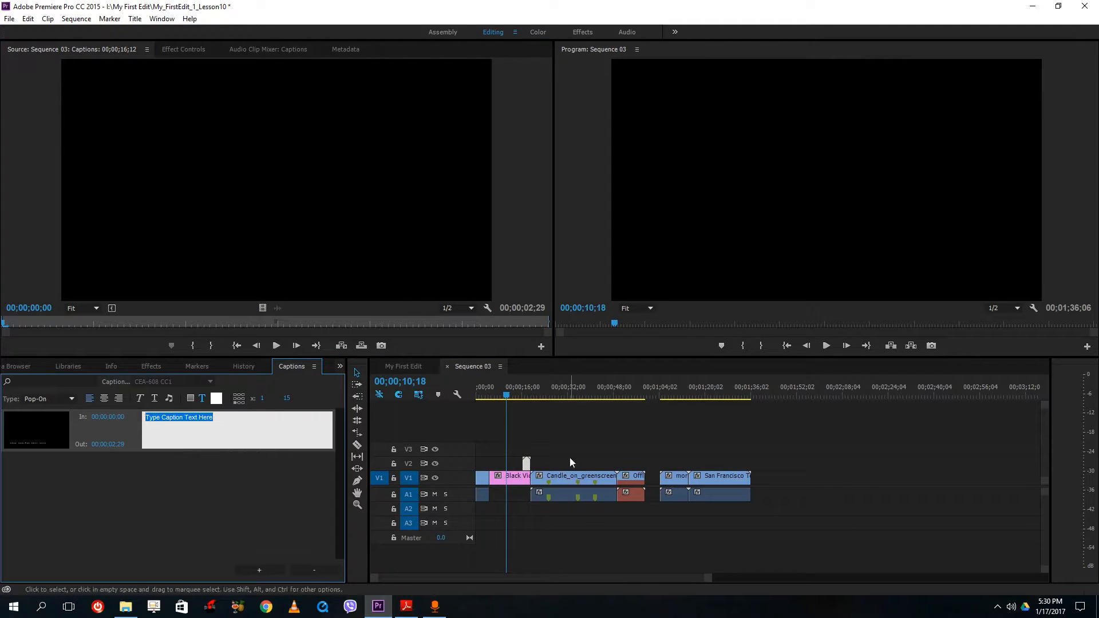
pyautogui.moveTo(565, 436); pyautogui.dragTo(477, 475)
pyautogui.click(552, 451)
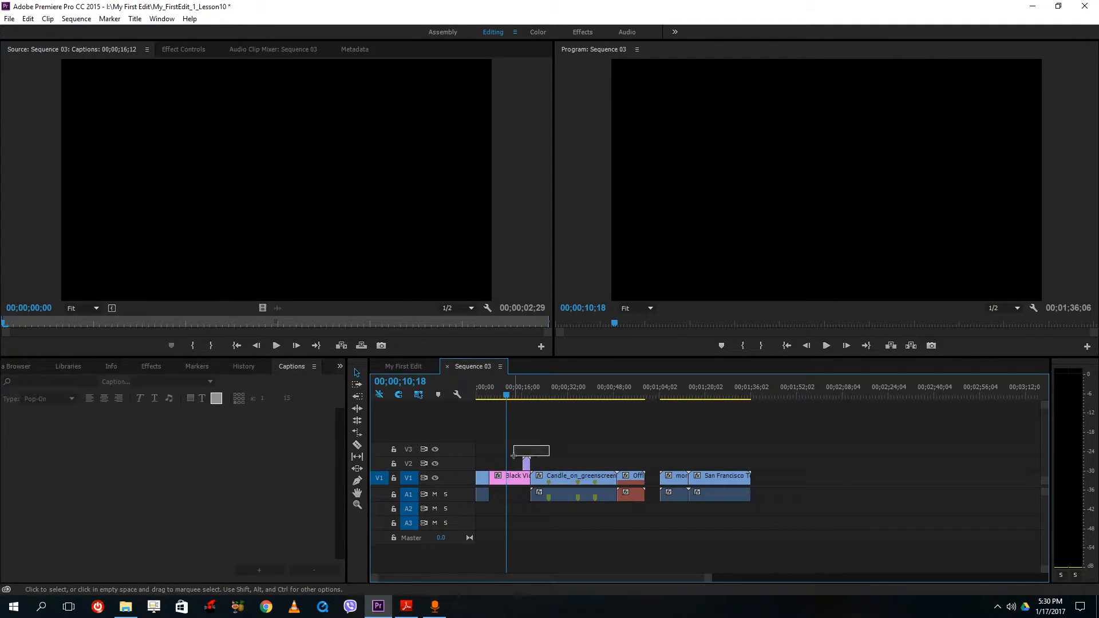
# Duplicate the captions clip, place the copy on V2 above the candle clip and preview it at 00;00;23;17.
pyautogui.click(526, 462)
pyautogui.click(799, 389)
pyautogui.hotkey('ctrl', 'v')
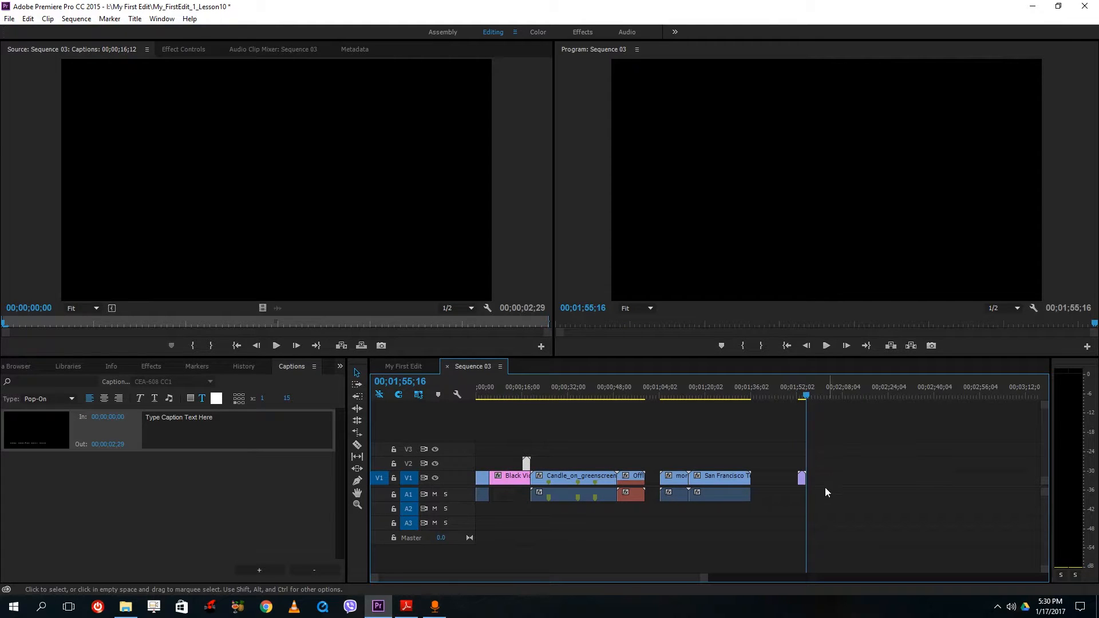
pyautogui.moveTo(802, 477); pyautogui.dragTo(544, 462)
pyautogui.moveTo(542, 396)
pyautogui.mouseDown()
pyautogui.moveTo(527, 399)
pyautogui.moveTo(546, 398)
pyautogui.mouseUp()
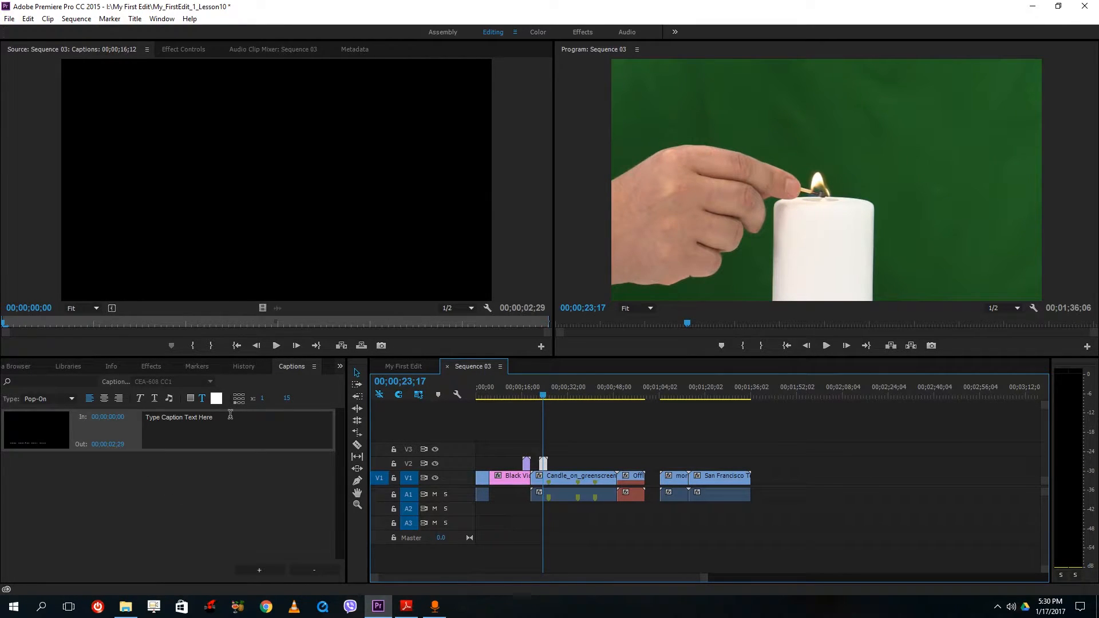
# Bring the project's item list back into view.
pyautogui.click(24, 367)
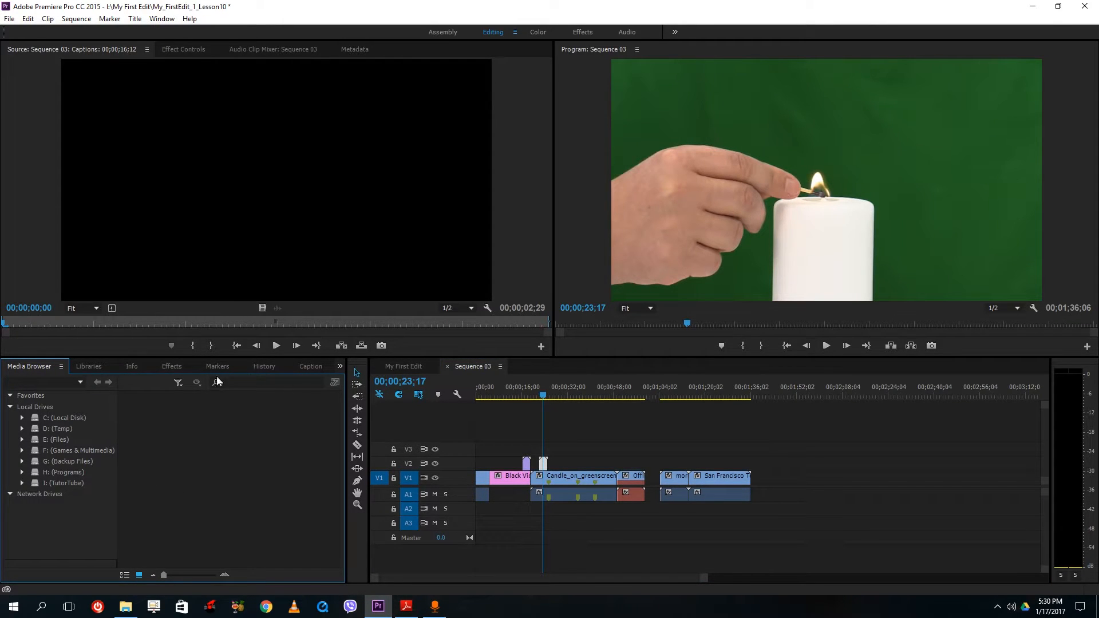
pyautogui.click(92, 367)
pyautogui.click(183, 364)
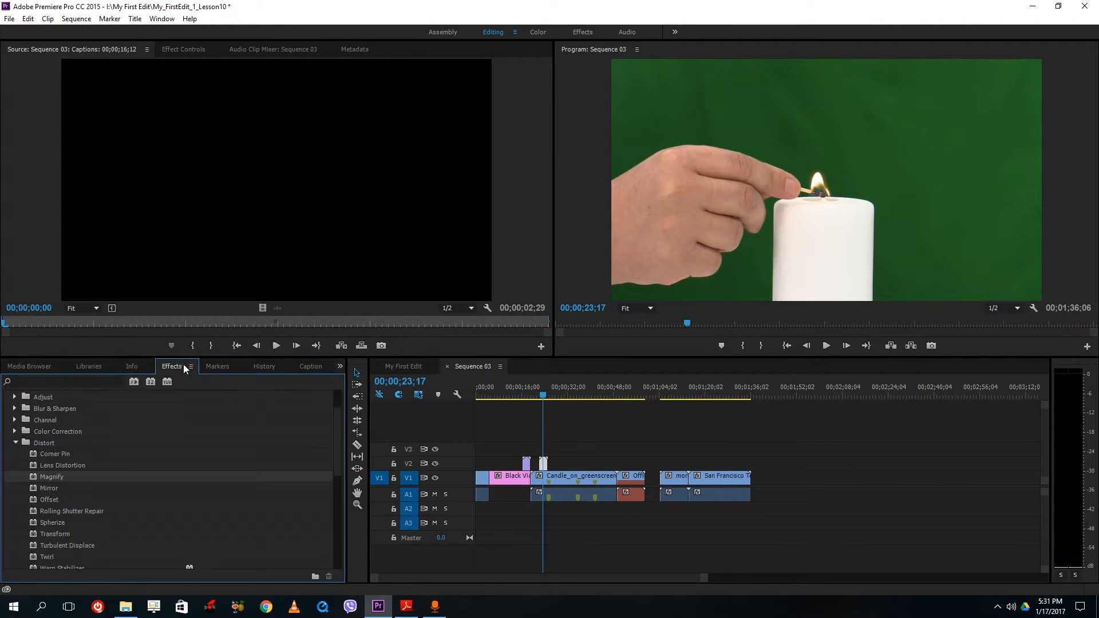
pyautogui.click(32, 366)
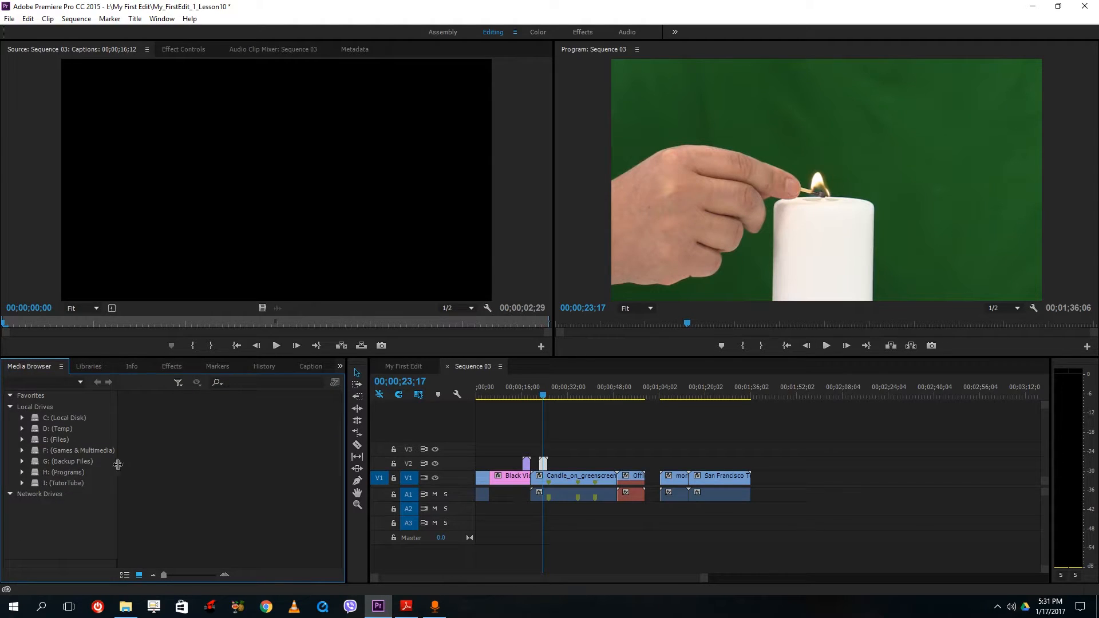
pyautogui.click(341, 366)
pyautogui.click(341, 367)
pyautogui.click(340, 366)
pyautogui.click(367, 381)
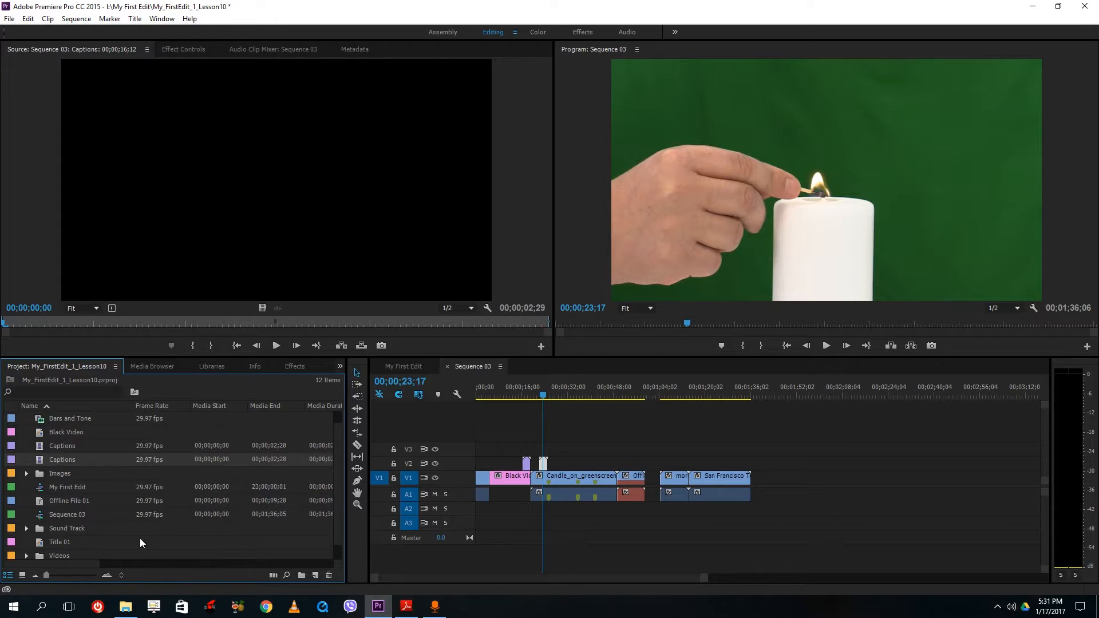
# Create a blue color matte (142BB4) with the default settings and name, place it on V2 at about 33 seconds and preview it.
pyautogui.scroll(-1, 140, 538)
pyautogui.rightClick(101, 448)
pyautogui.moveTo(164, 499)
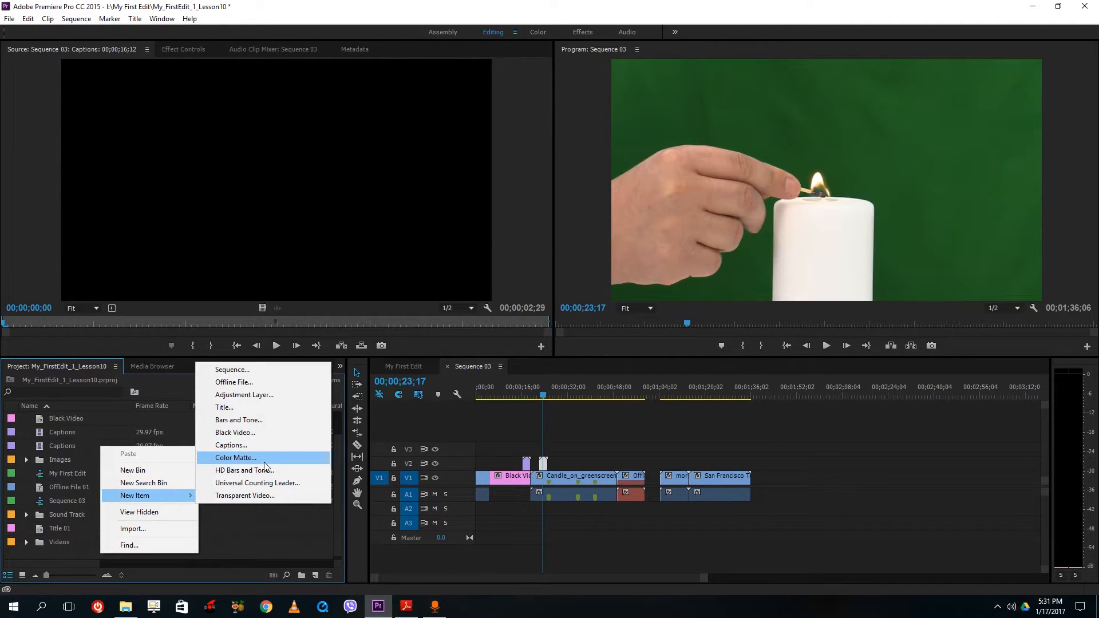
pyautogui.click(236, 458)
pyautogui.click(570, 344)
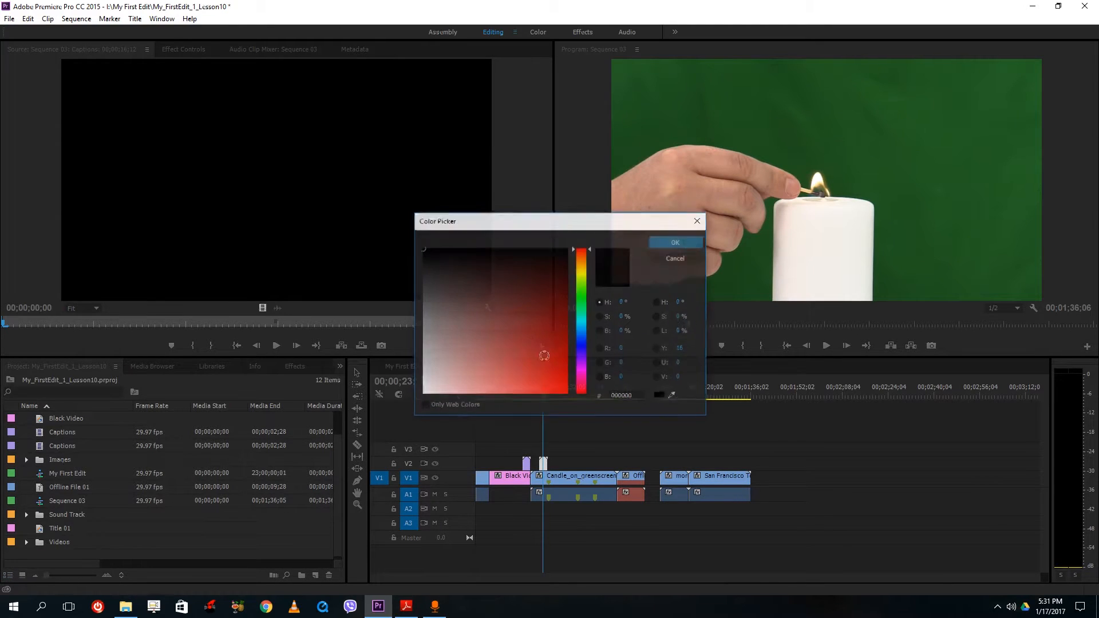
pyautogui.click(562, 363)
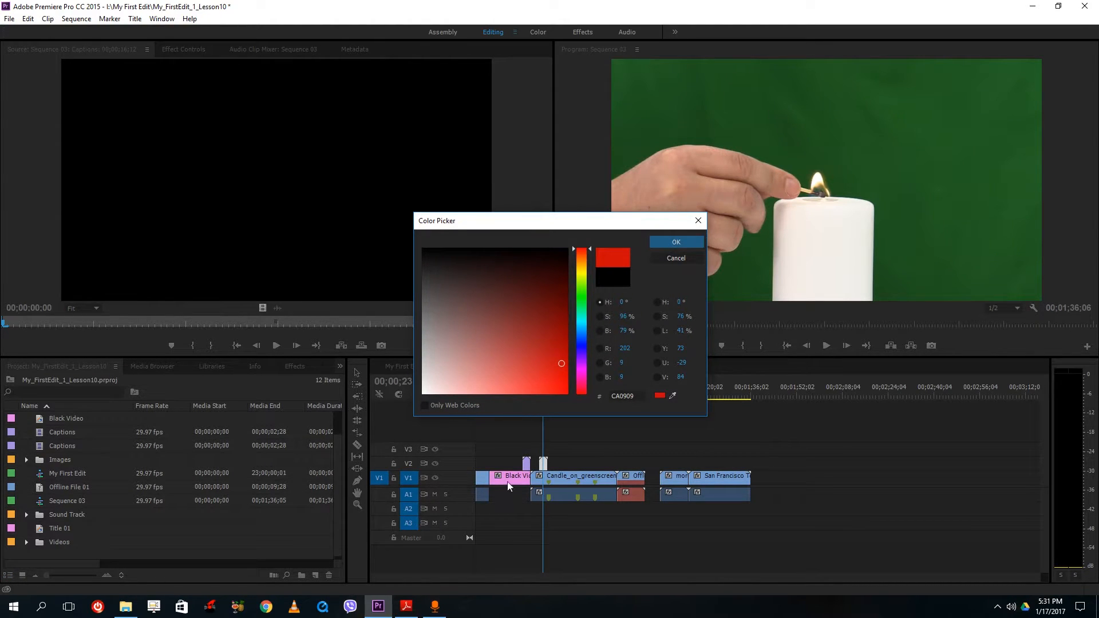
pyautogui.click(585, 358)
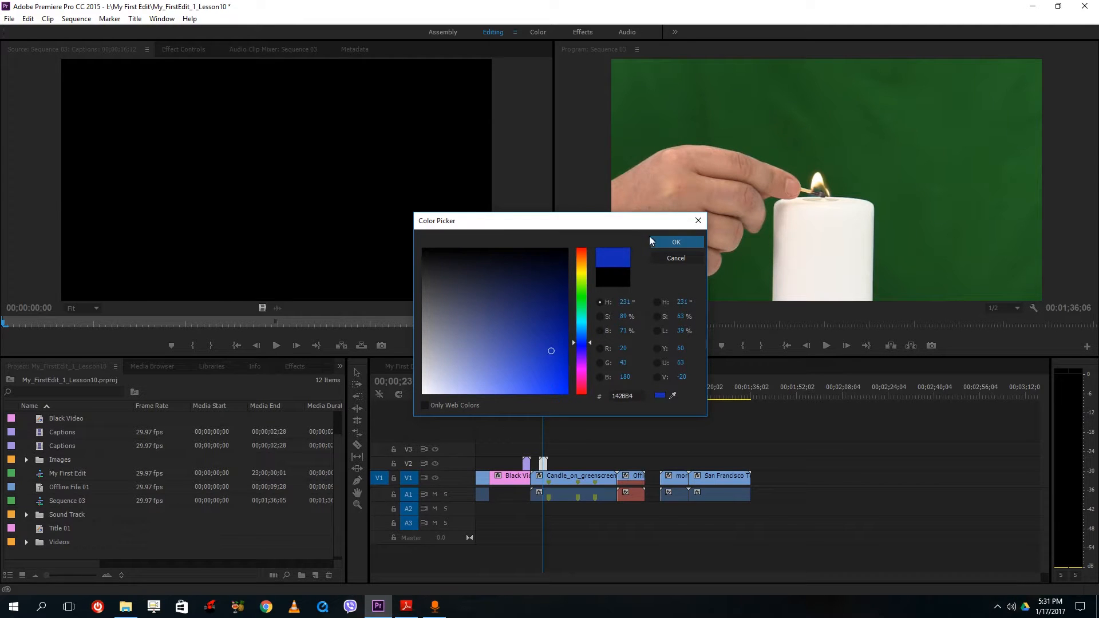
pyautogui.click(676, 242)
pyautogui.press('Return')
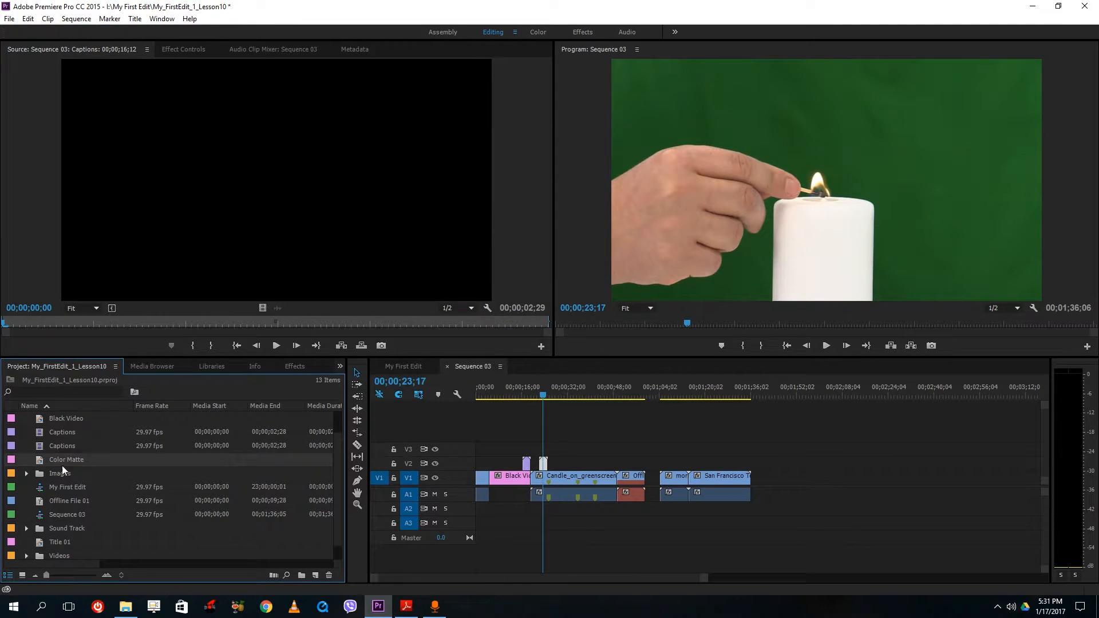
pyautogui.moveTo(62, 462); pyautogui.dragTo(625, 462)
pyautogui.click(572, 391)
# Create an HD Bars and Tone item with the default settings, place it on V3 and A3 above the color matte and preview it at 00;00;42;11.
pyautogui.scroll(-1, 173, 540)
pyautogui.rightClick(42, 557)
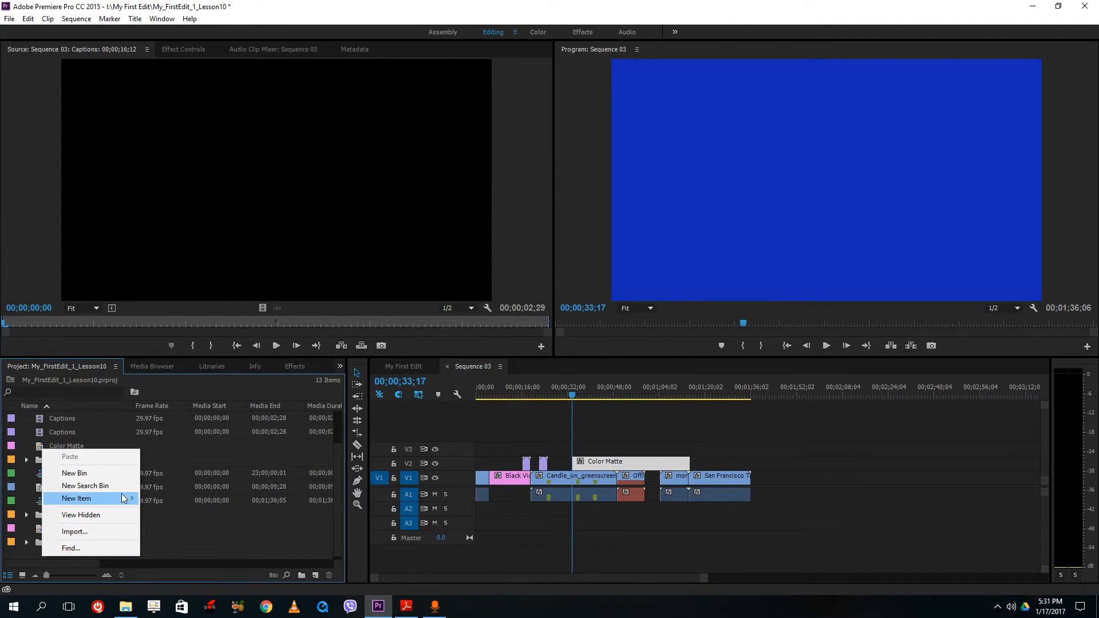
pyautogui.moveTo(122, 493)
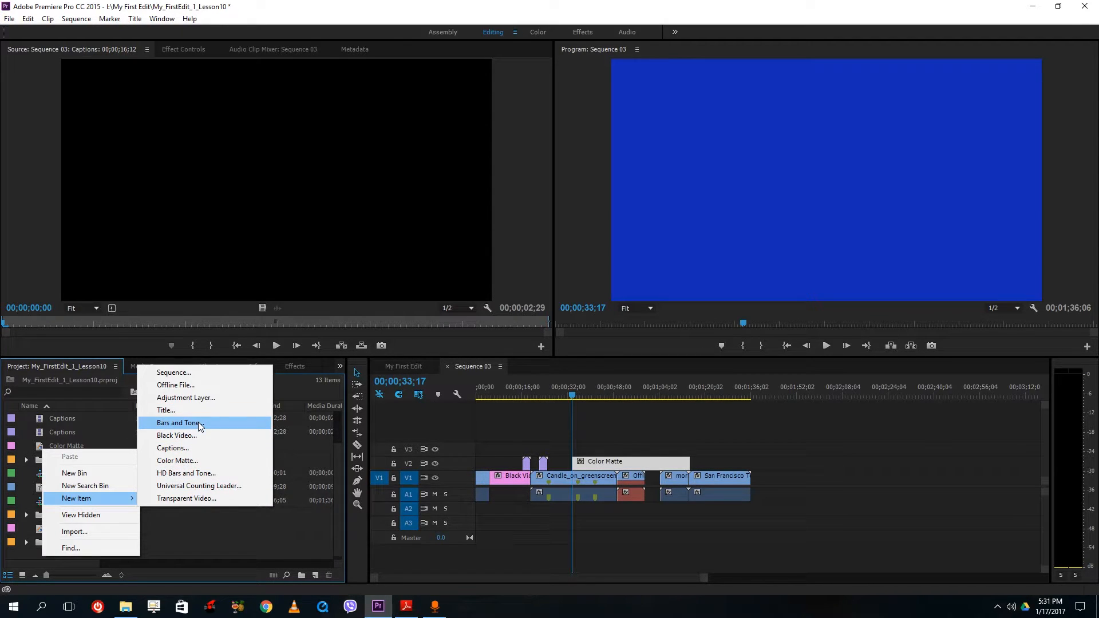
pyautogui.click(183, 473)
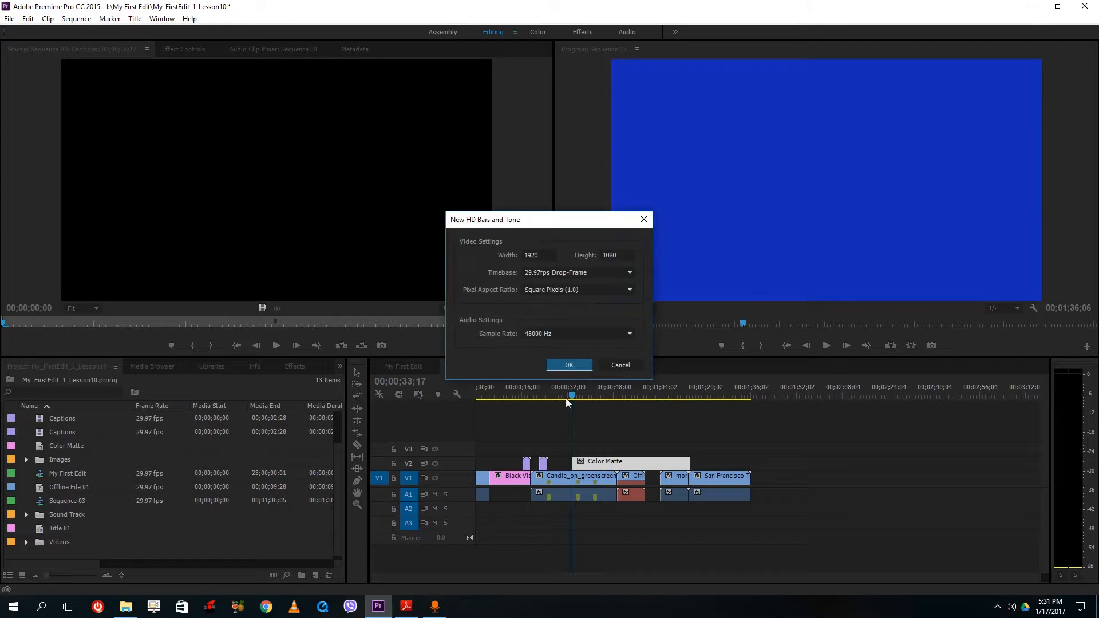
pyautogui.click(570, 365)
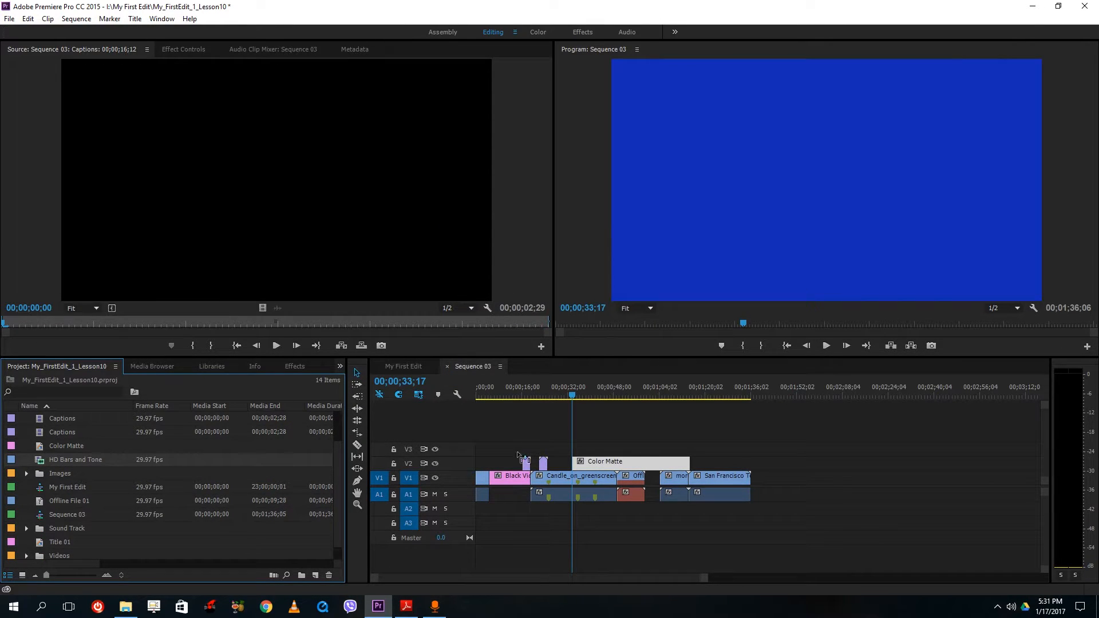
pyautogui.moveTo(518, 455); pyautogui.dragTo(596, 451)
pyautogui.click(598, 391)
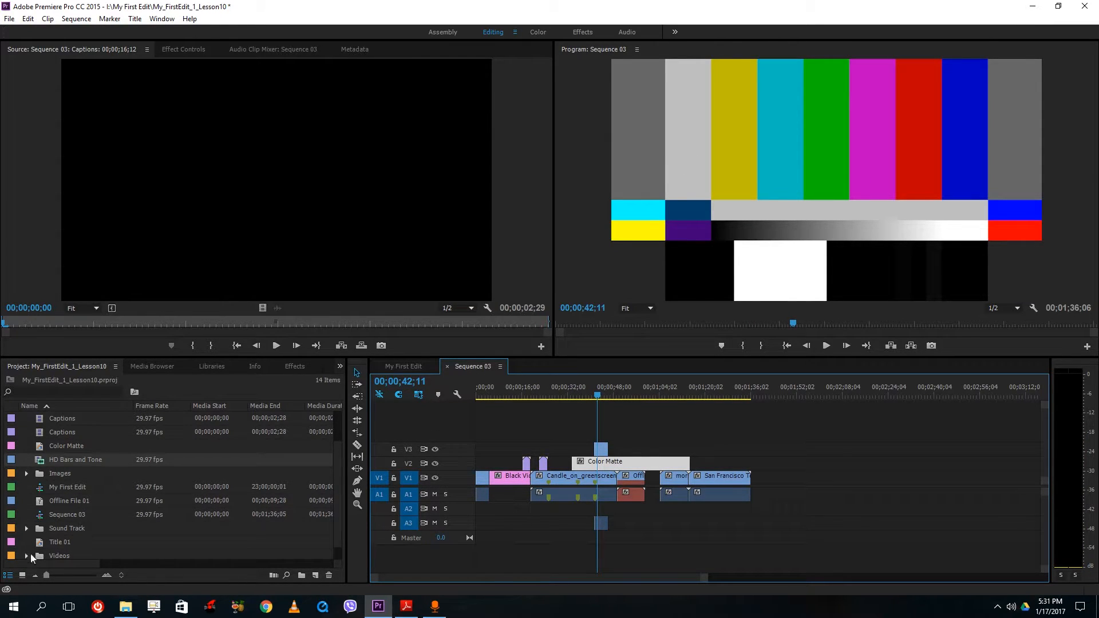
# Create a Universal Counting Leader with the default video settings and a dark red wipe color.
pyautogui.scroll(-1, 30, 554)
pyautogui.click(46, 553)
pyautogui.rightClick(47, 553)
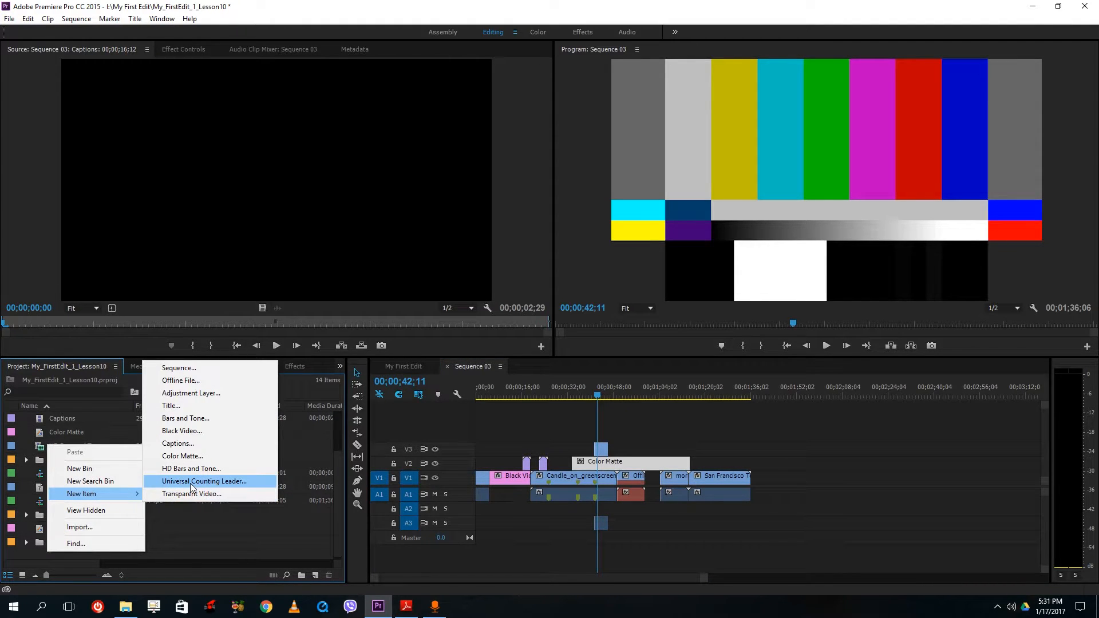
pyautogui.click(192, 483)
pyautogui.click(579, 367)
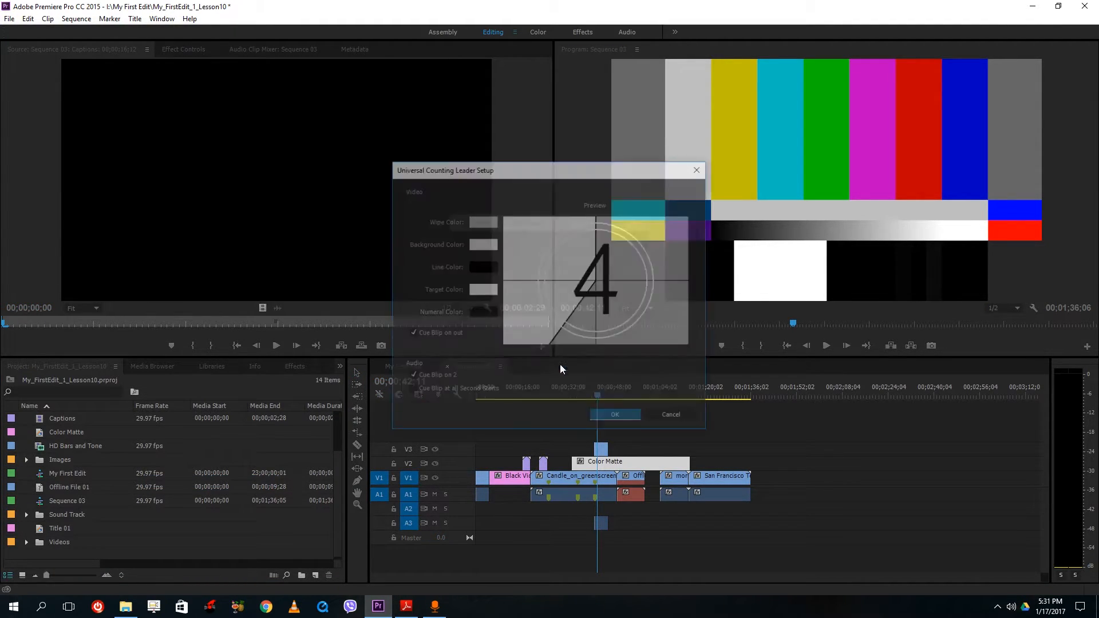
pyautogui.click(482, 222)
pyautogui.click(535, 317)
pyautogui.click(678, 240)
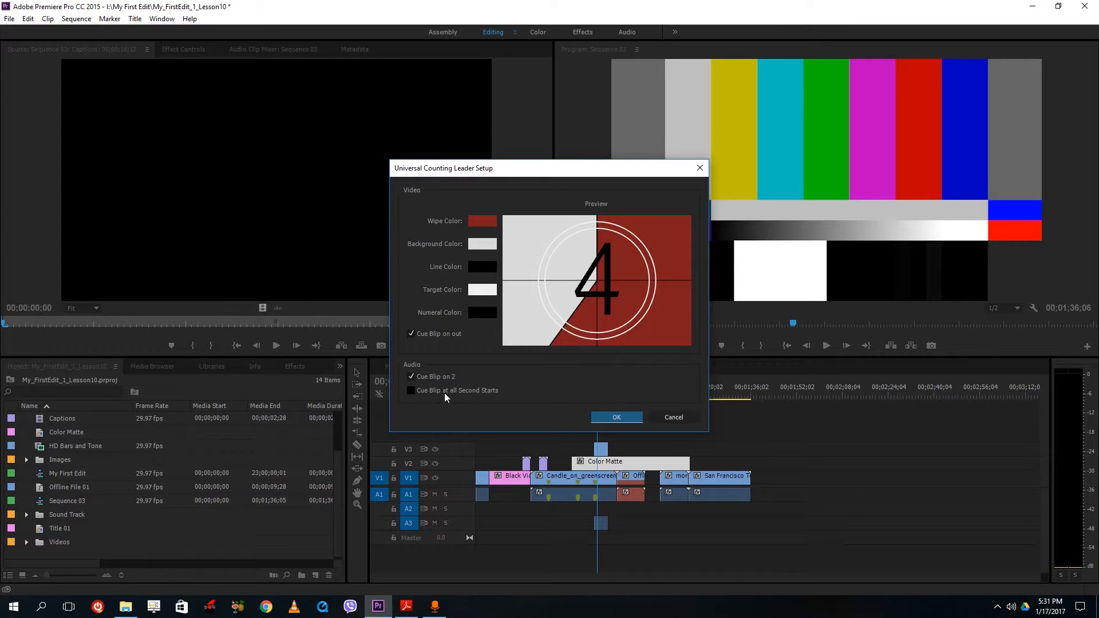
pyautogui.click(618, 417)
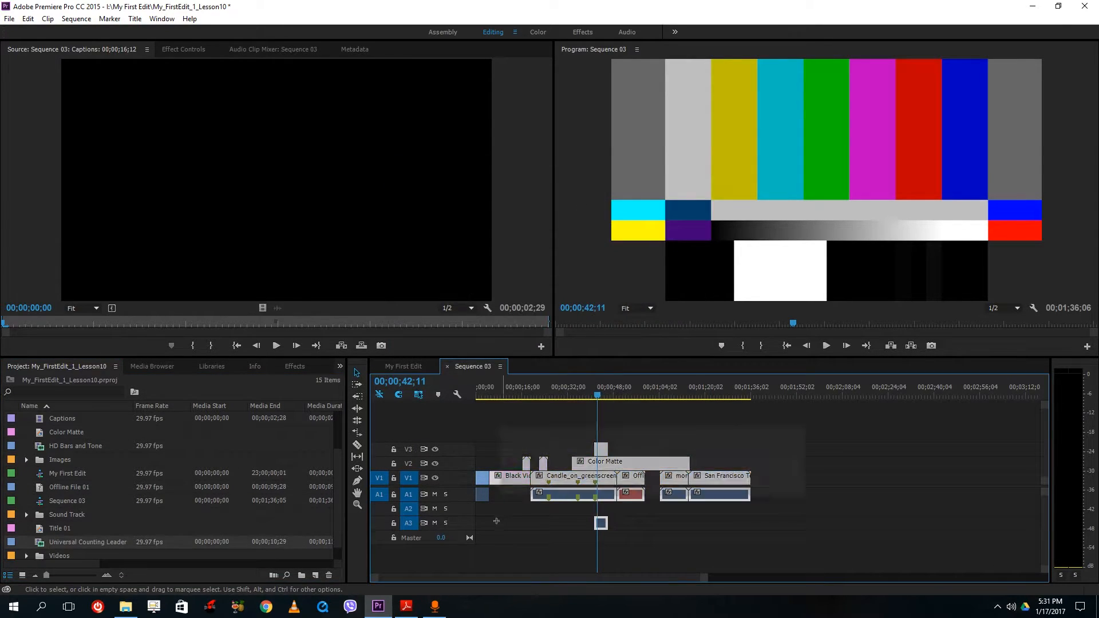
# Shift all clips in the sequence about 49 seconds later and place the Universal Counting Leader at the start of V1 and A1.
pyautogui.moveTo(780, 531); pyautogui.dragTo(433, 409)
pyautogui.moveTo(533, 458); pyautogui.dragTo(674, 458)
pyautogui.moveTo(58, 541); pyautogui.dragTo(466, 486)
# Briefly play the counting leader from the sequence start, and ripple-delete the gap between it and the following clips.
pyautogui.press('Home')
pyautogui.press('space')
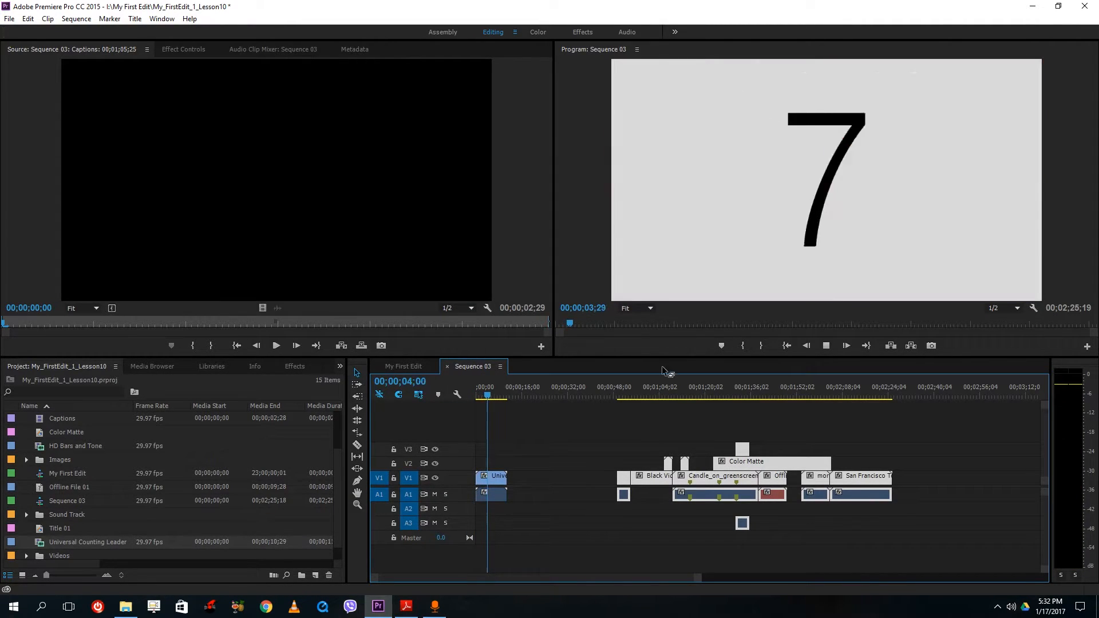
pyautogui.press('space')
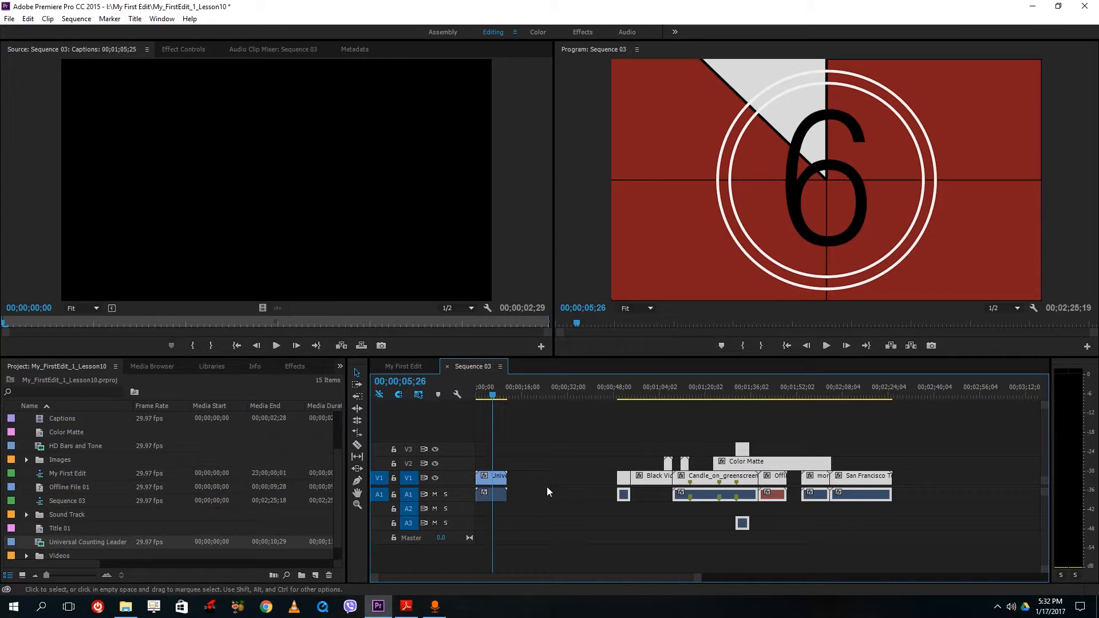
pyautogui.rightClick(567, 476)
pyautogui.click(602, 493)
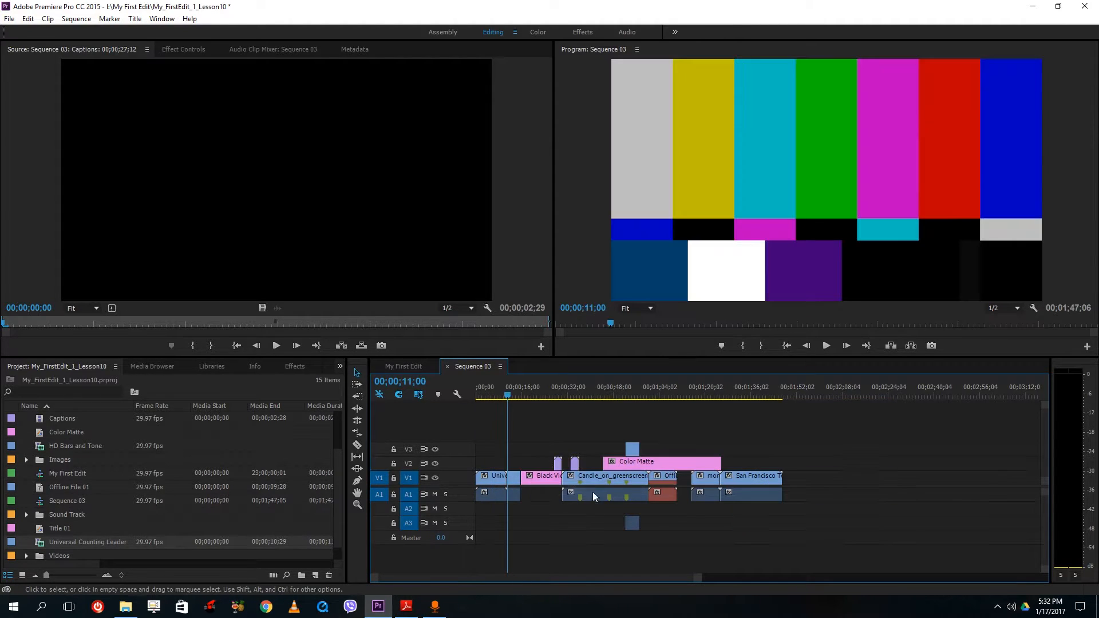
# Preview the counting leader at 00;00;06;06 and create a Transparent Video item with the default settings.
pyautogui.click(493, 395)
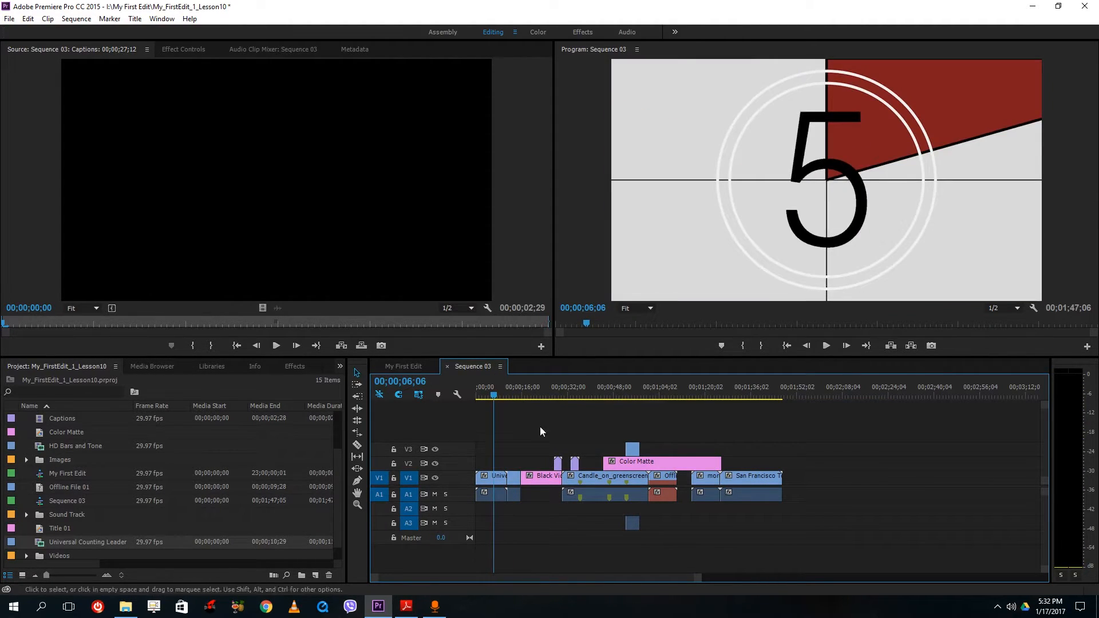
pyautogui.scroll(-1, 100, 516)
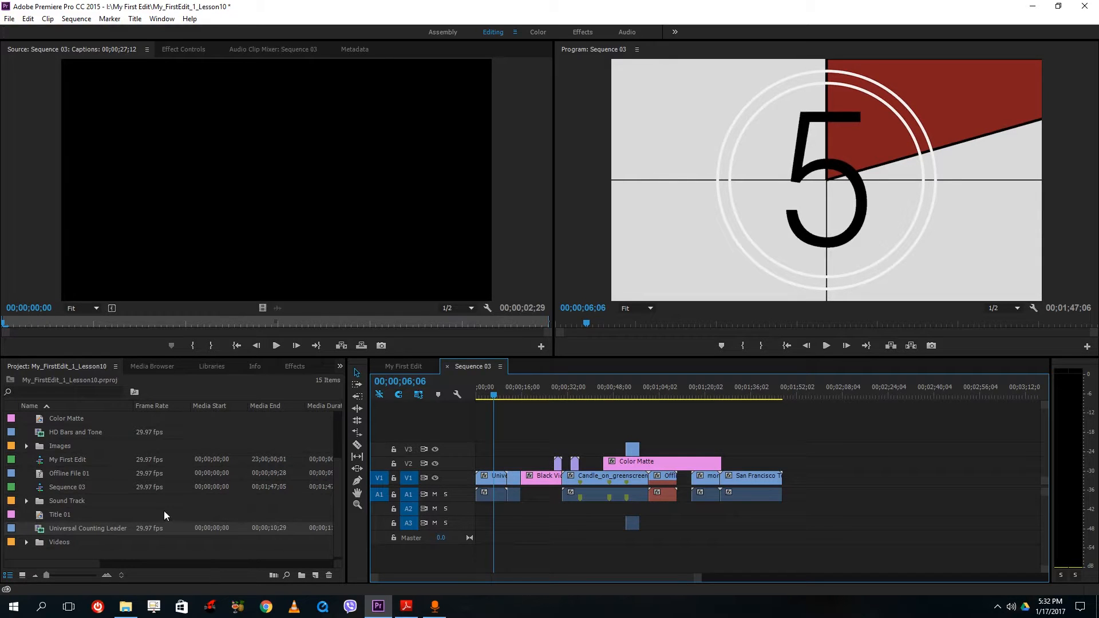
pyautogui.rightClick(162, 558)
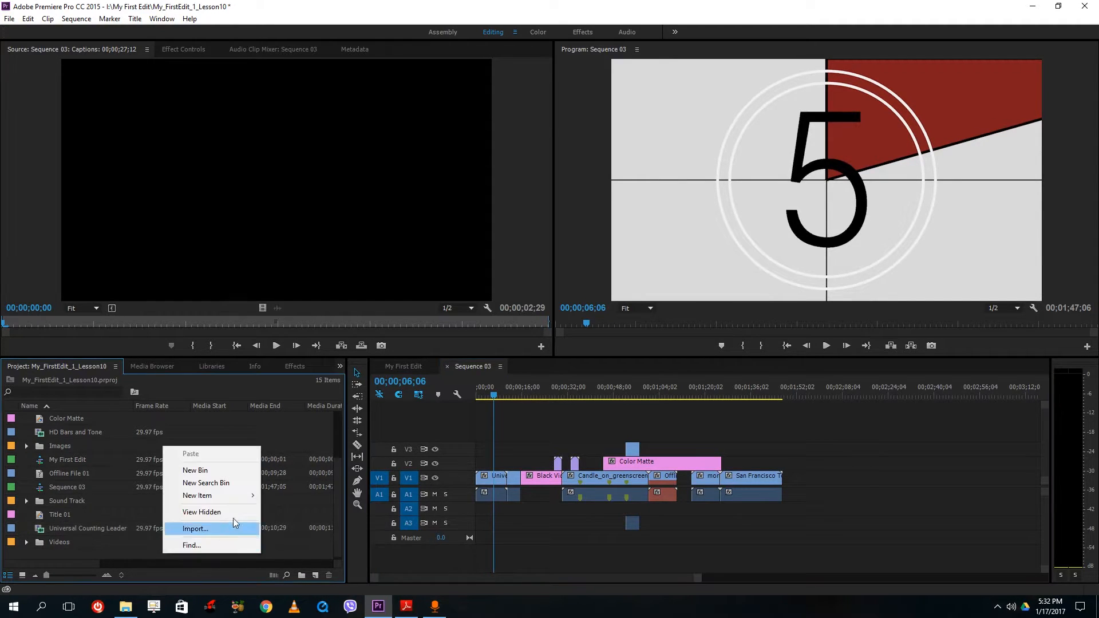
pyautogui.moveTo(235, 496)
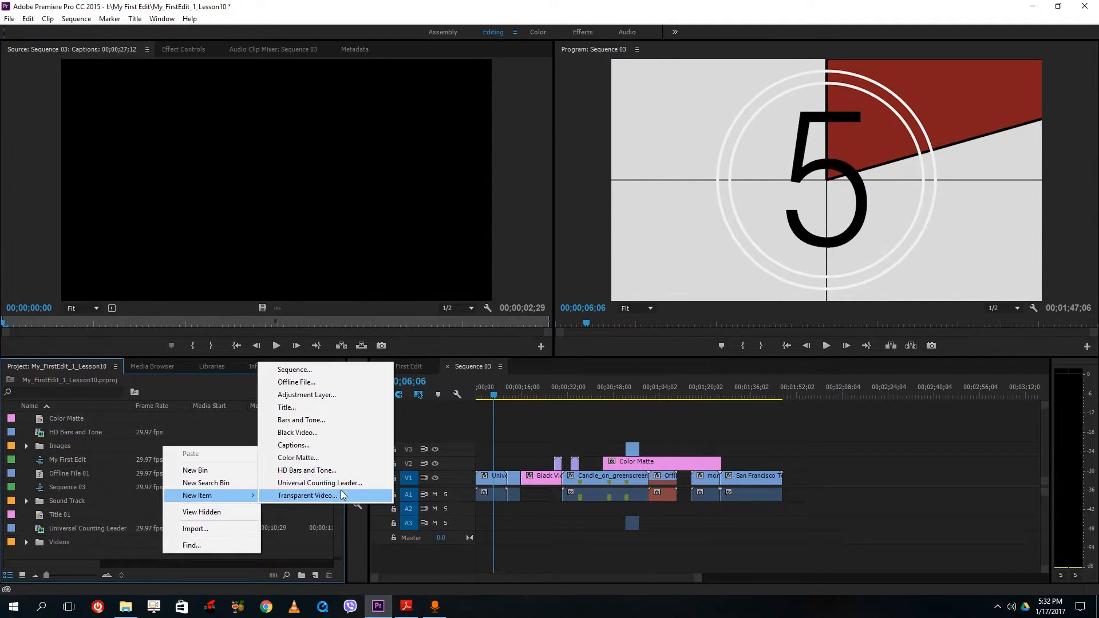
pyautogui.click(302, 496)
pyautogui.click(570, 344)
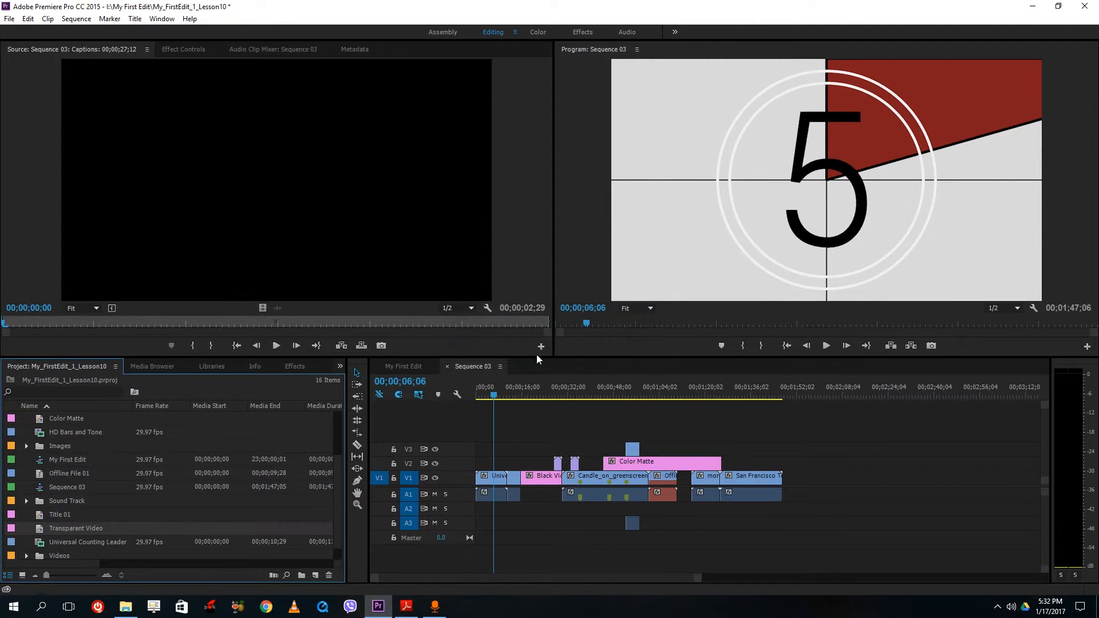
# Place the Transparent Video on V4 above the HD bars and color matte clips, and shift it slightly later.
pyautogui.moveTo(94, 530); pyautogui.dragTo(696, 434)
pyautogui.click(626, 394)
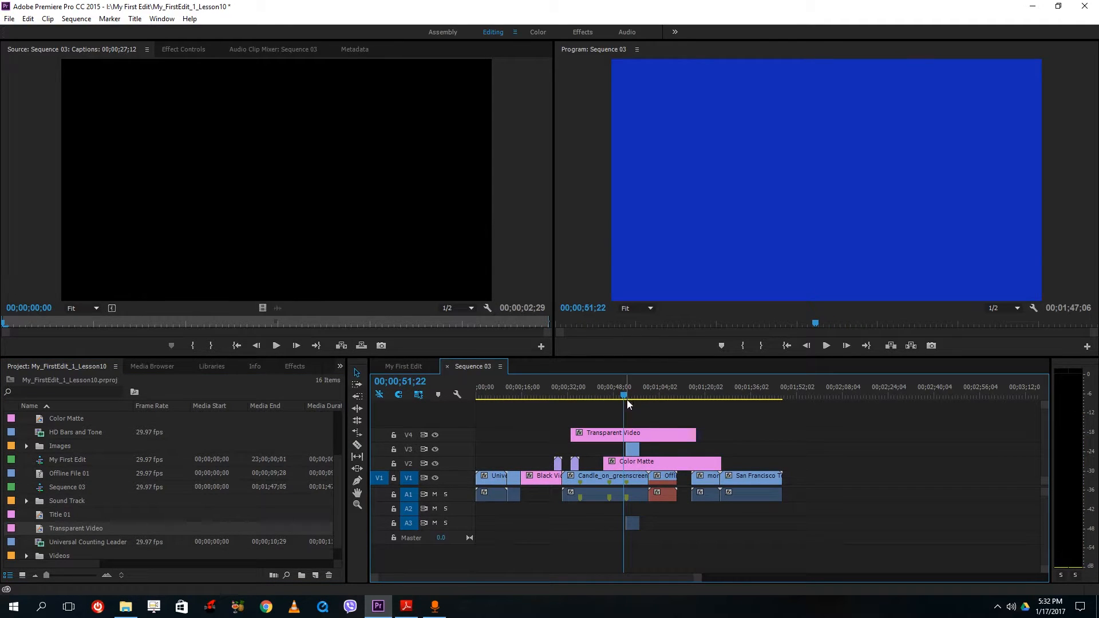
pyautogui.click(610, 389)
pyautogui.moveTo(604, 439); pyautogui.dragTo(611, 440)
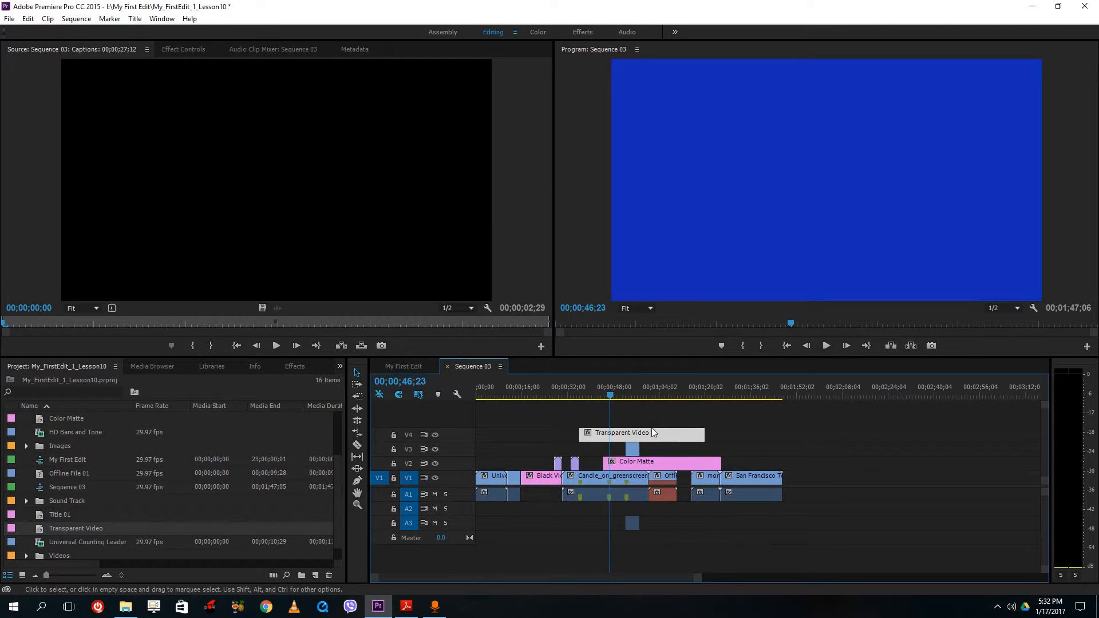
# Search the effects for "light" and apply Lighting Effects to the Transparent Video clip on V4.
pyautogui.click(293, 367)
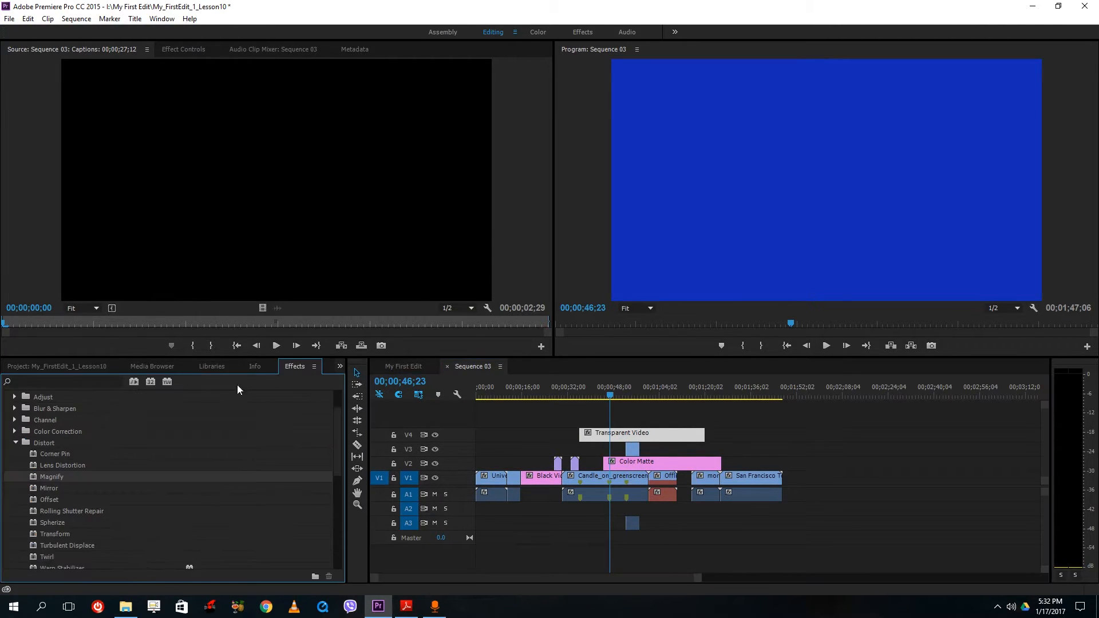
pyautogui.click(88, 383)
pyautogui.write('light')
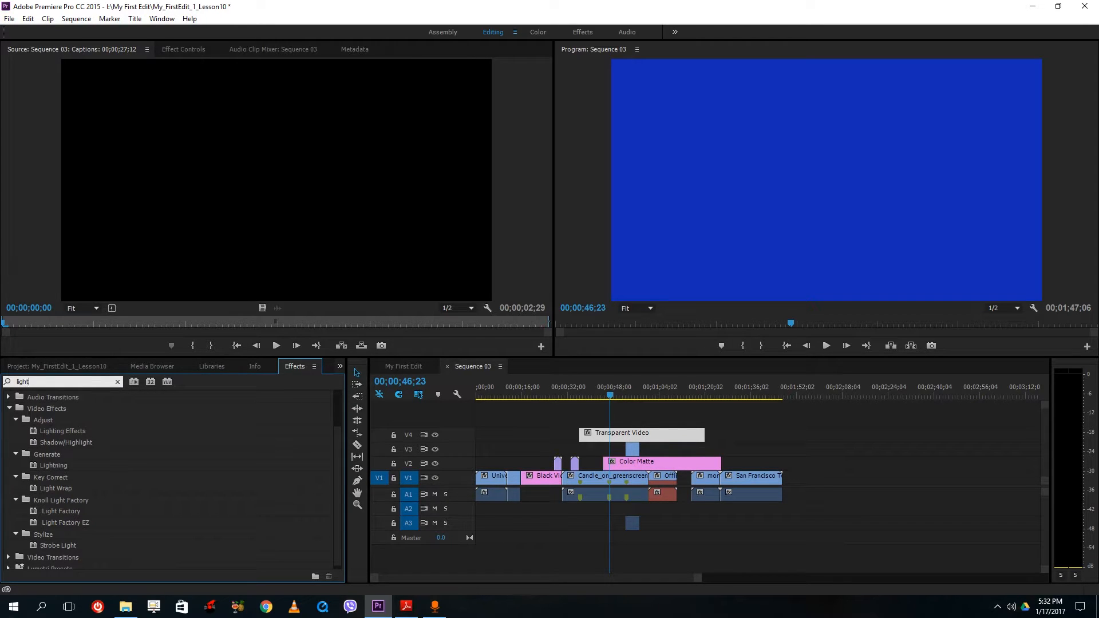
pyautogui.moveTo(43, 436); pyautogui.dragTo(653, 437)
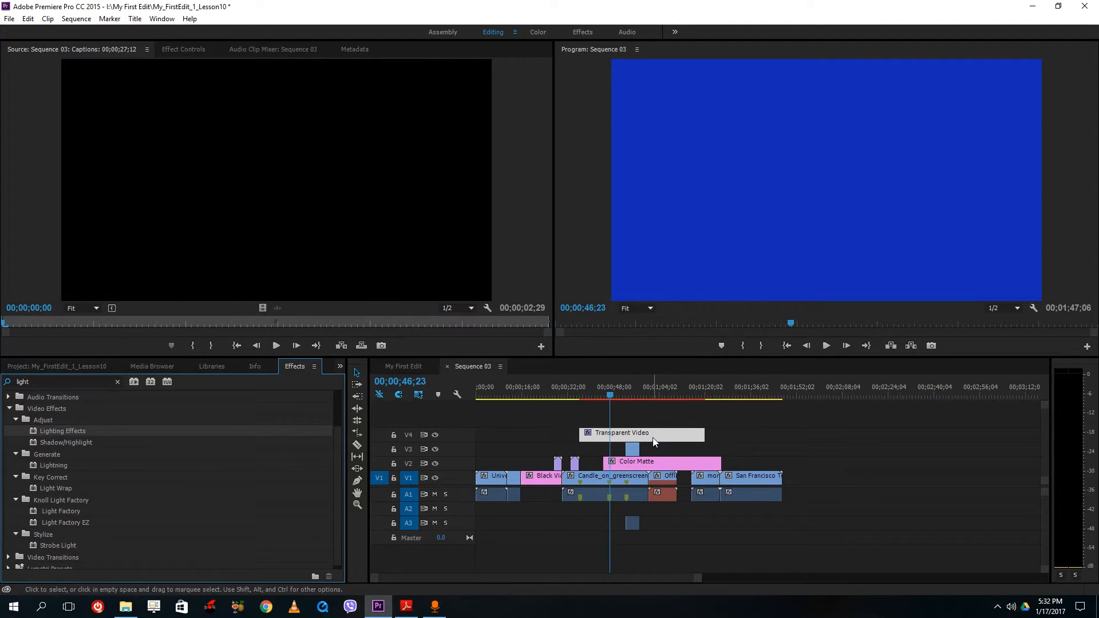
# Preview the sequence at 00;00;55;28 and display the Lighting Effects settings of the Transparent Video clip.
pyautogui.click(663, 394)
pyautogui.click(635, 389)
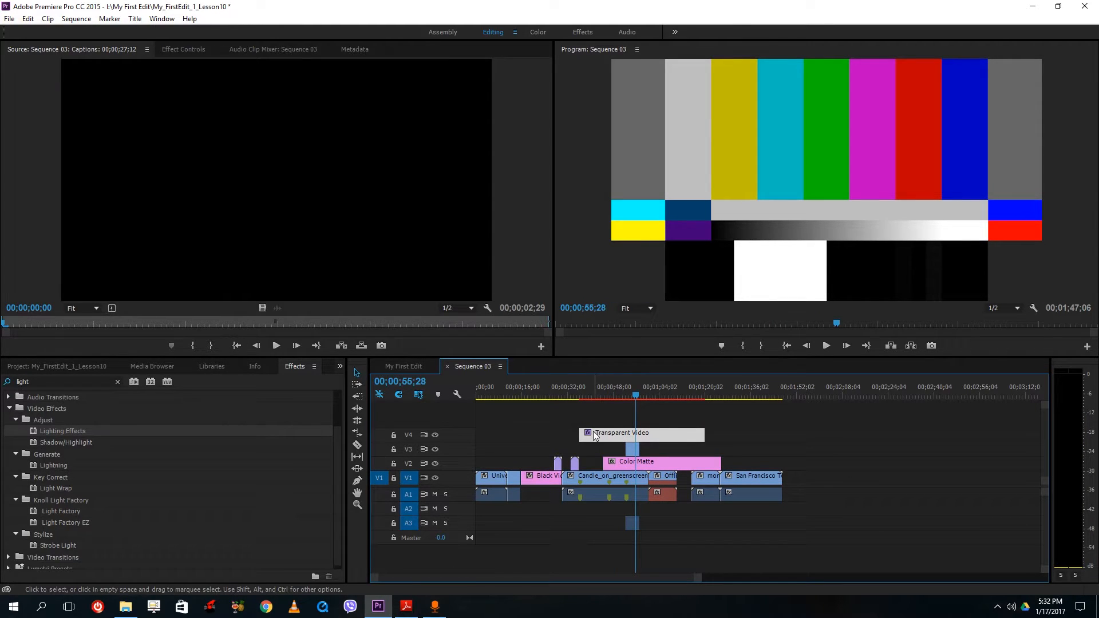
pyautogui.click(170, 51)
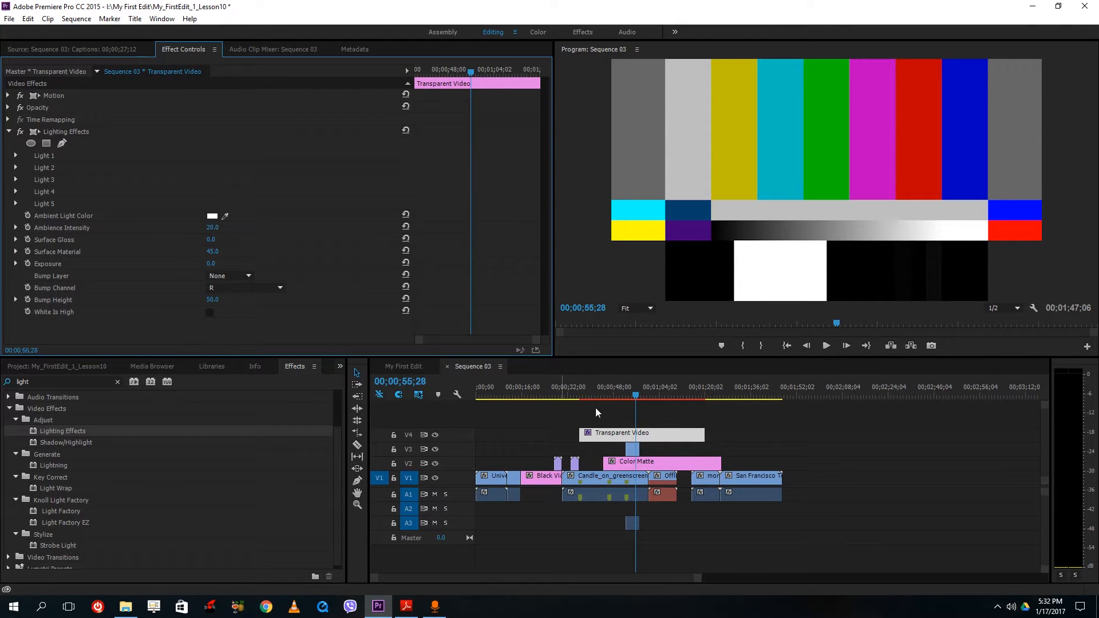
# Delete all clips from Sequence 03 and bring the project's item list back into view.
pyautogui.moveTo(885, 539); pyautogui.dragTo(448, 415)
pyautogui.press('Delete')
pyautogui.click(32, 367)
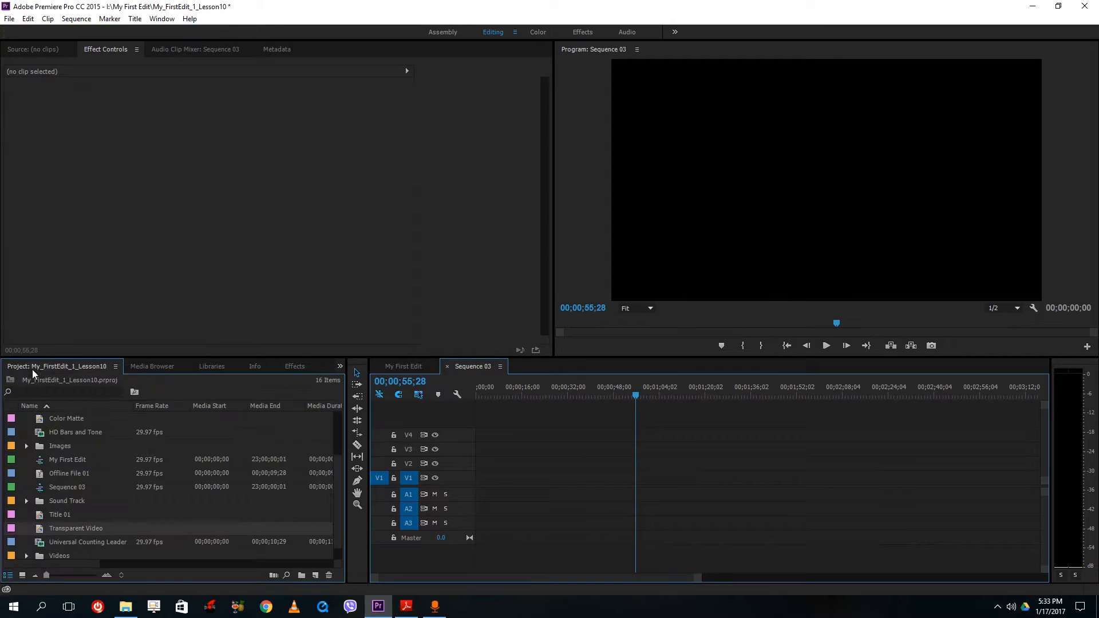
pyautogui.rightClick(160, 551)
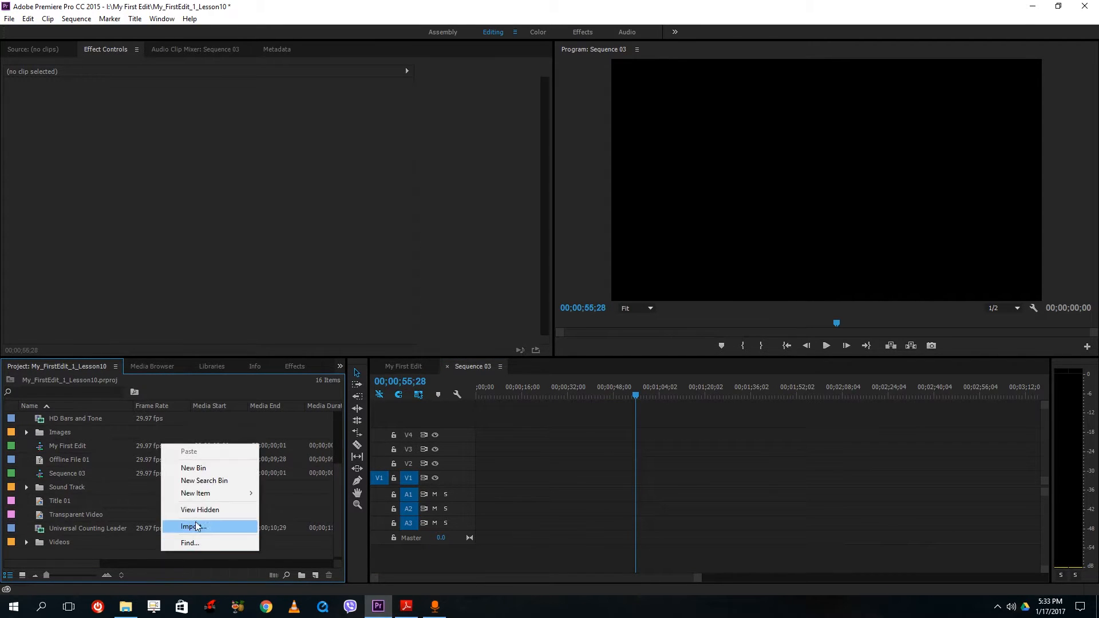
pyautogui.moveTo(212, 494)
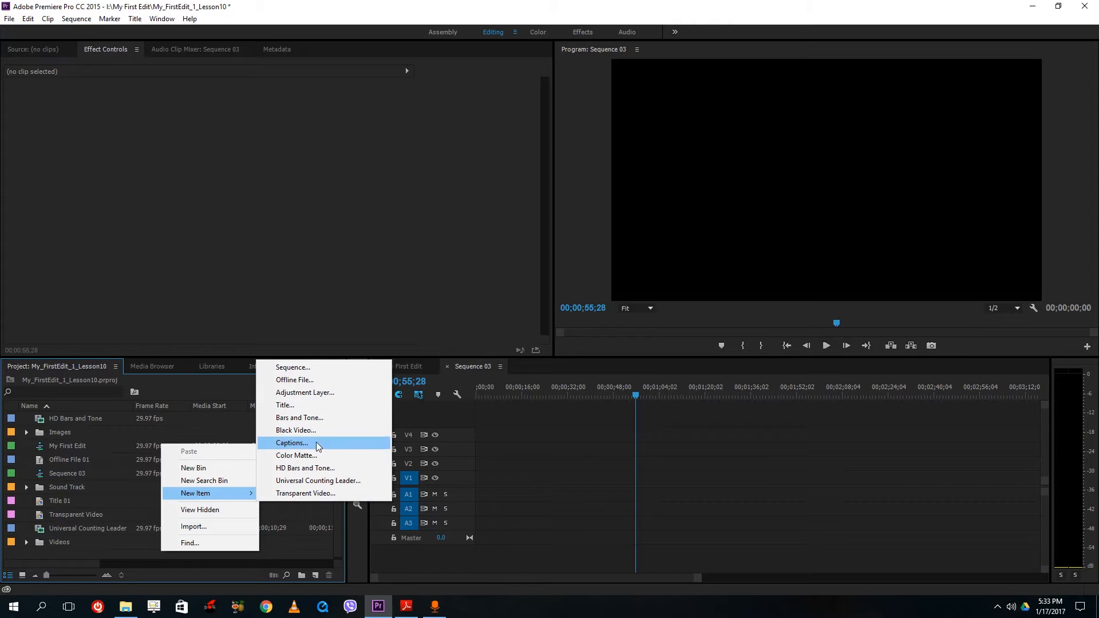
pyautogui.click(107, 556)
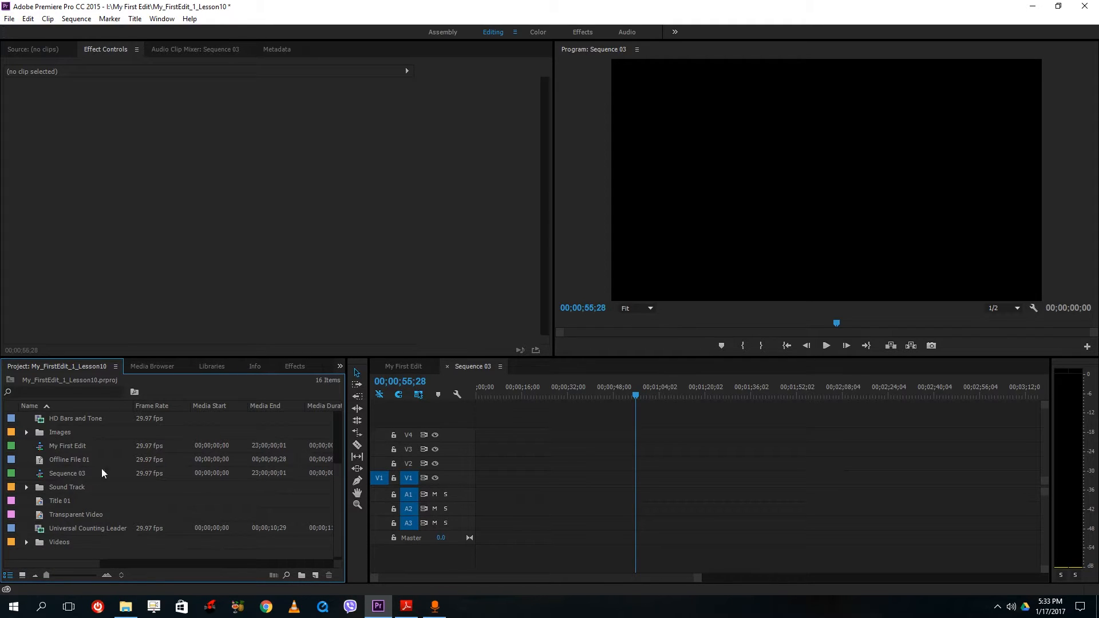
# Narrow the Name column of the project list, and reduce the width of the Project panel.
pyautogui.moveTo(46, 575)
pyautogui.mouseDown()
pyautogui.moveTo(106, 576)
pyautogui.moveTo(45, 576)
pyautogui.mouseUp()
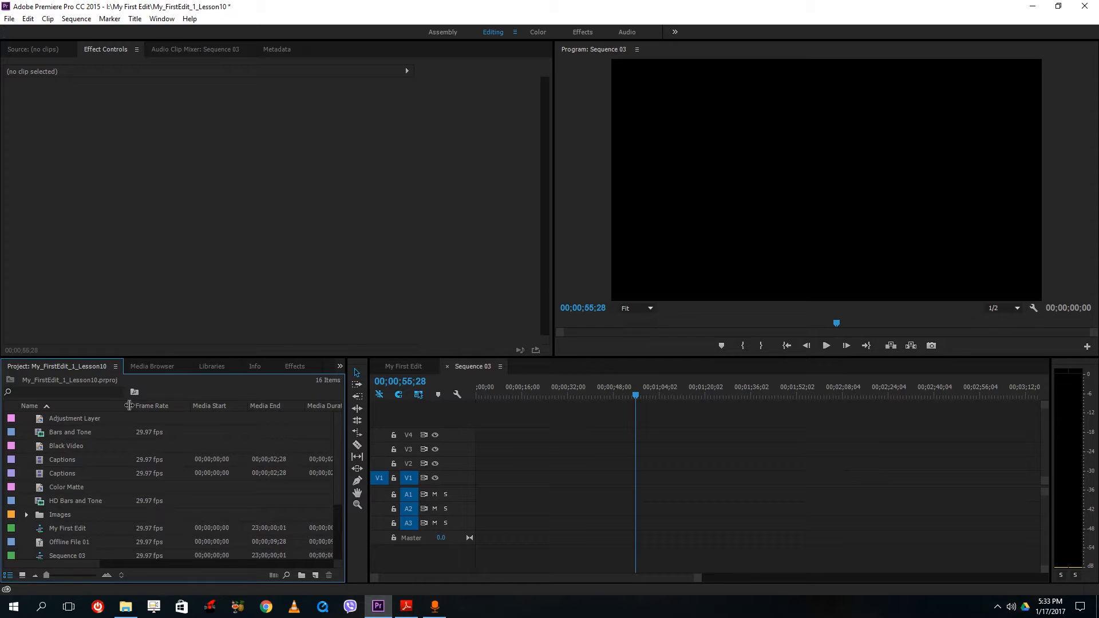
pyautogui.moveTo(131, 405); pyautogui.dragTo(157, 408)
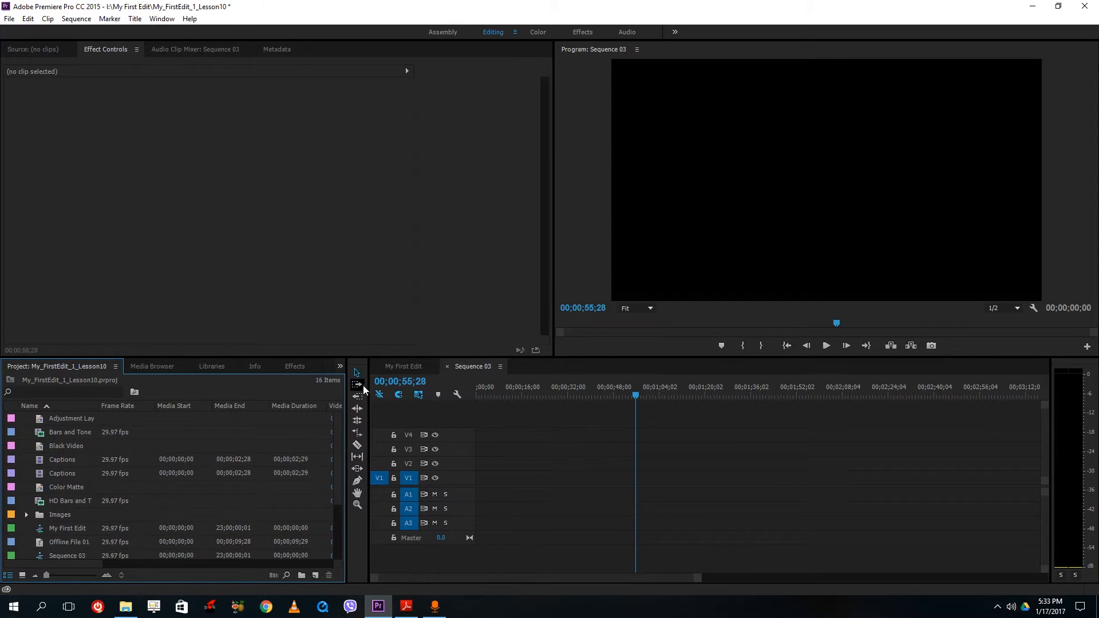
pyautogui.moveTo(349, 391); pyautogui.dragTo(263, 391)
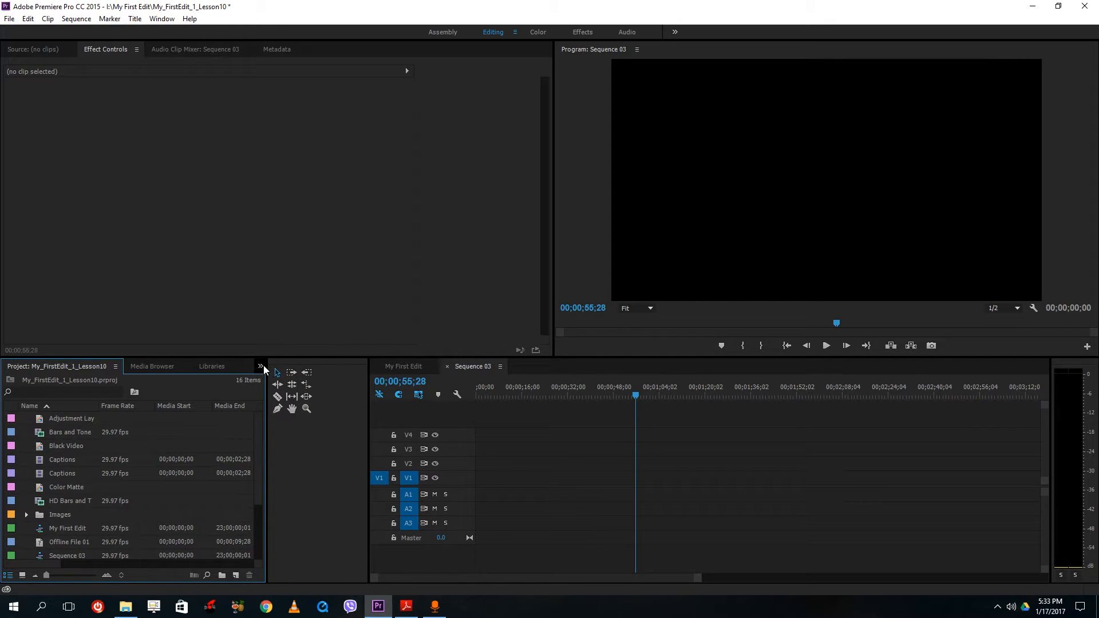
# Bring up the hidden Effects panel from the Project panel group, and switch back to the project's items.
pyautogui.click(263, 367)
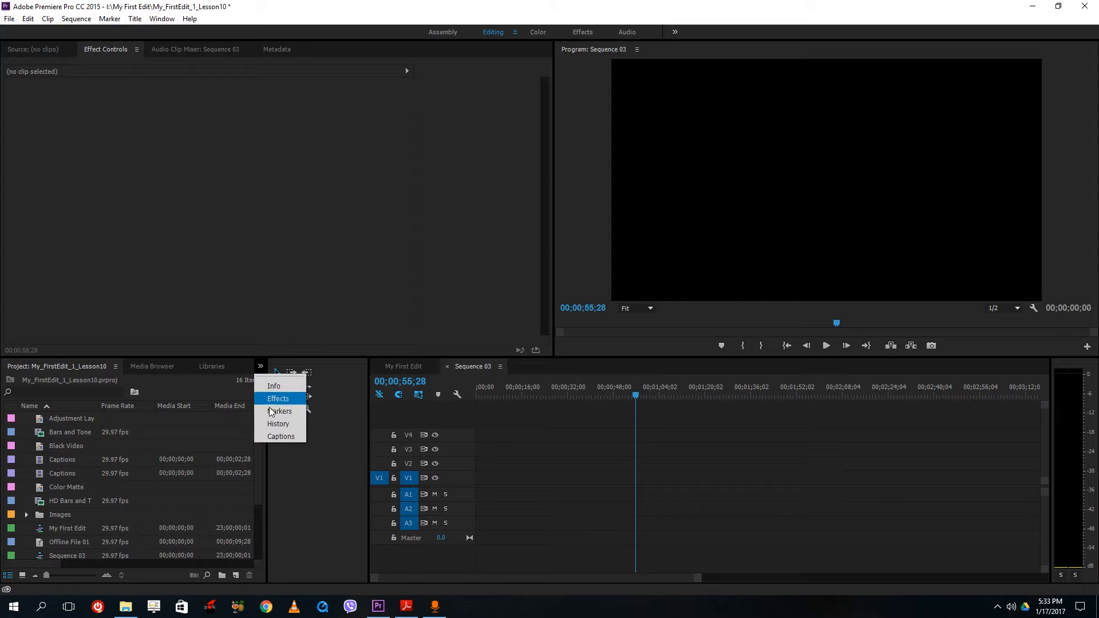
pyautogui.click(291, 397)
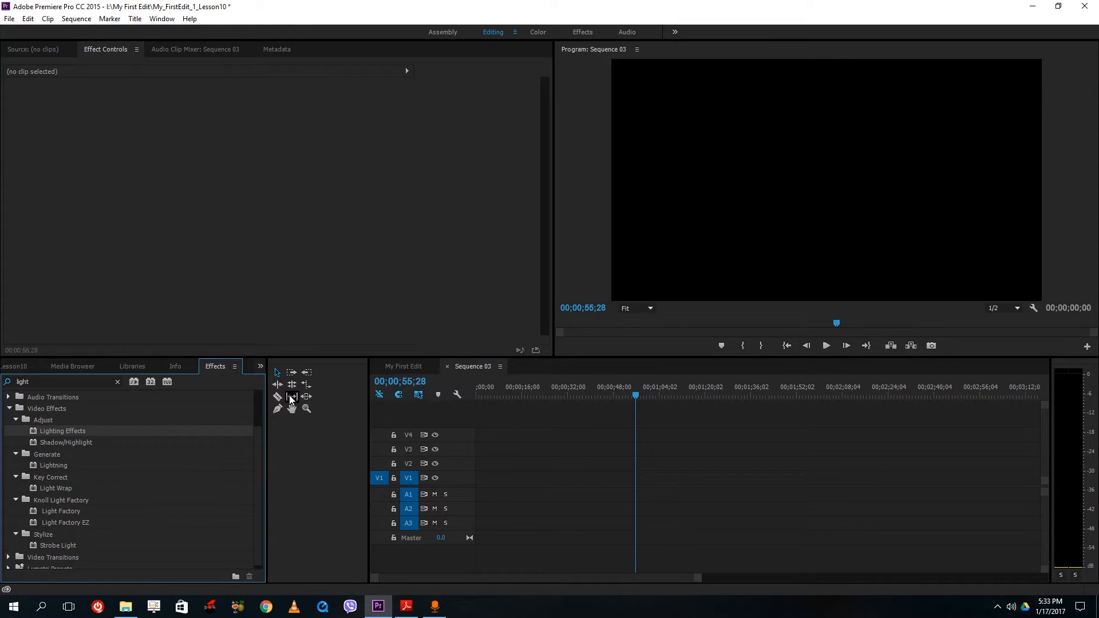
pyautogui.click(260, 368)
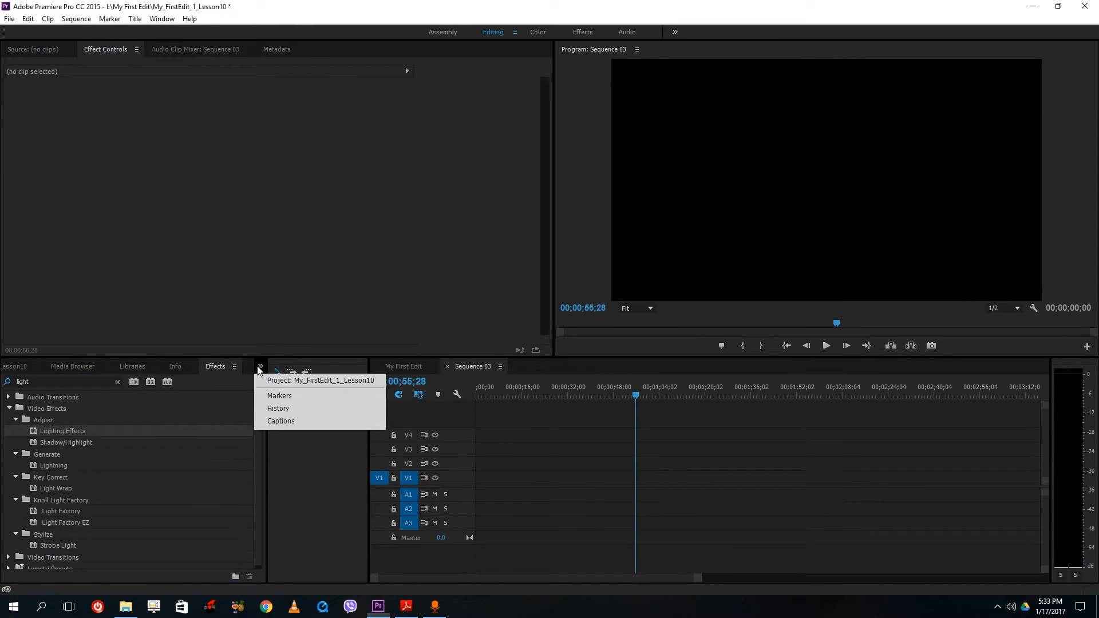
pyautogui.click(286, 381)
# Browse the project items as thumbnails in Icon View and return to List View.
pyautogui.scroll(-1, 111, 532)
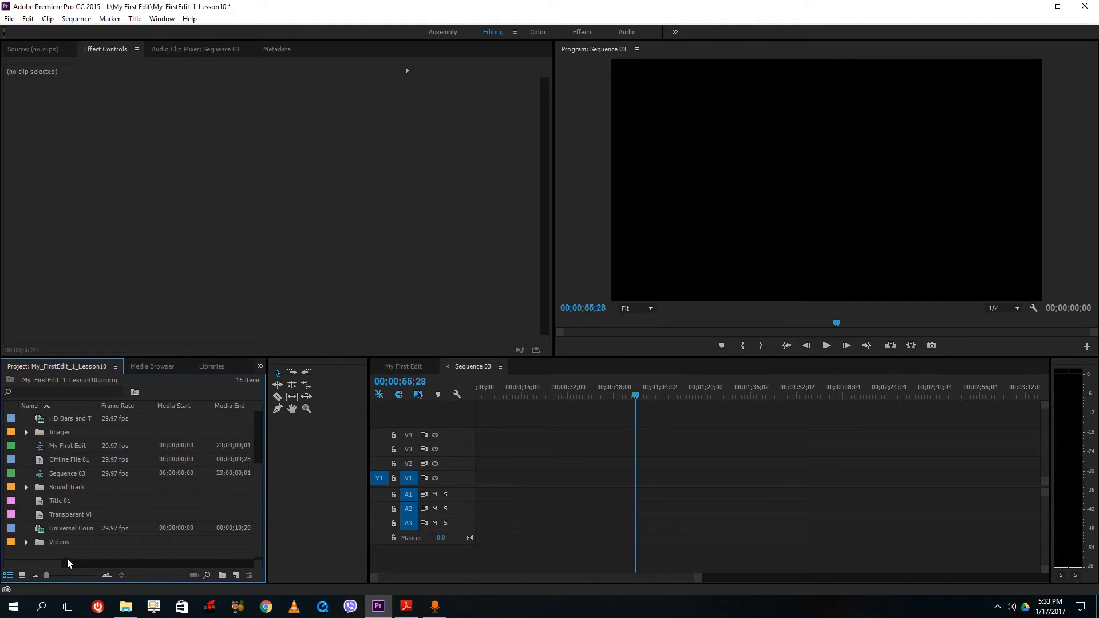
pyautogui.click(24, 575)
pyautogui.scroll(-2, 108, 522)
pyautogui.scroll(3, 111, 522)
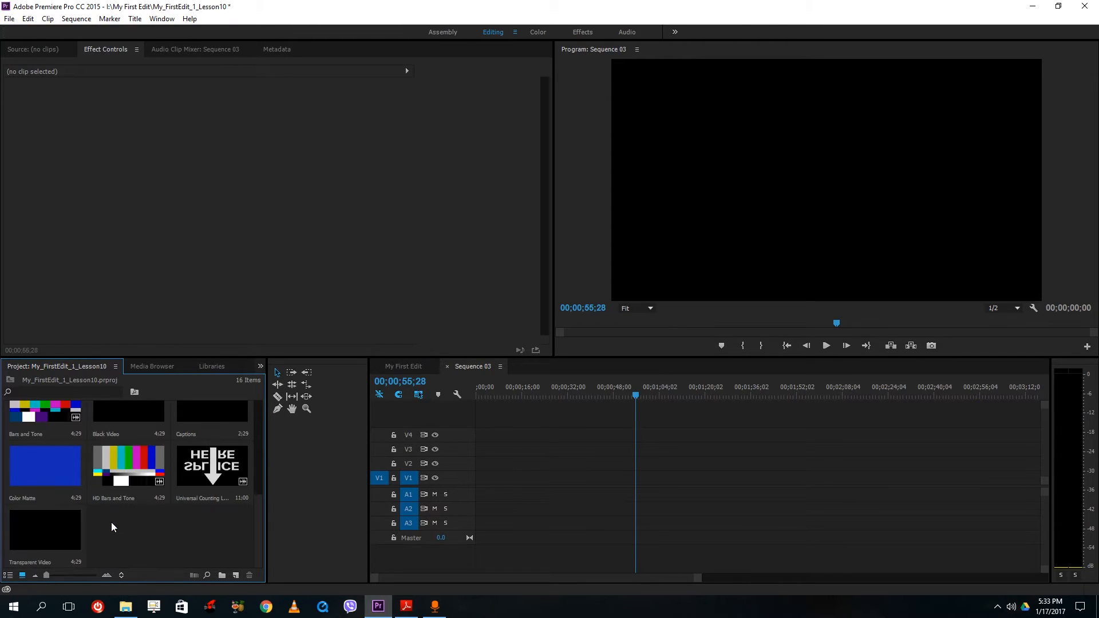
pyautogui.click(220, 436)
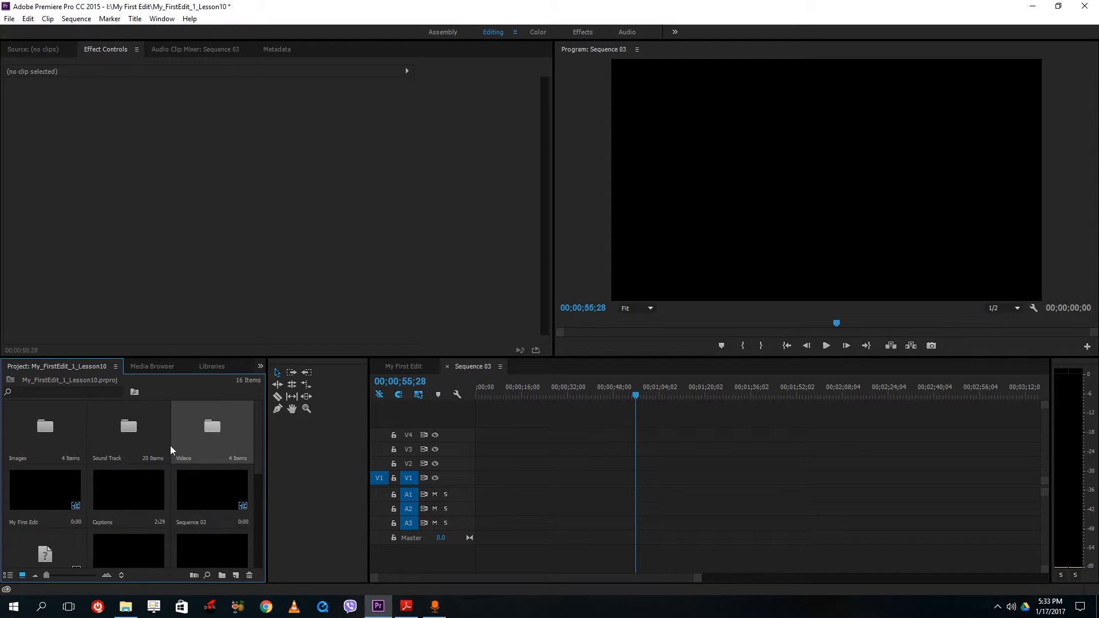
pyautogui.scroll(-3, 115, 515)
pyautogui.click(8, 575)
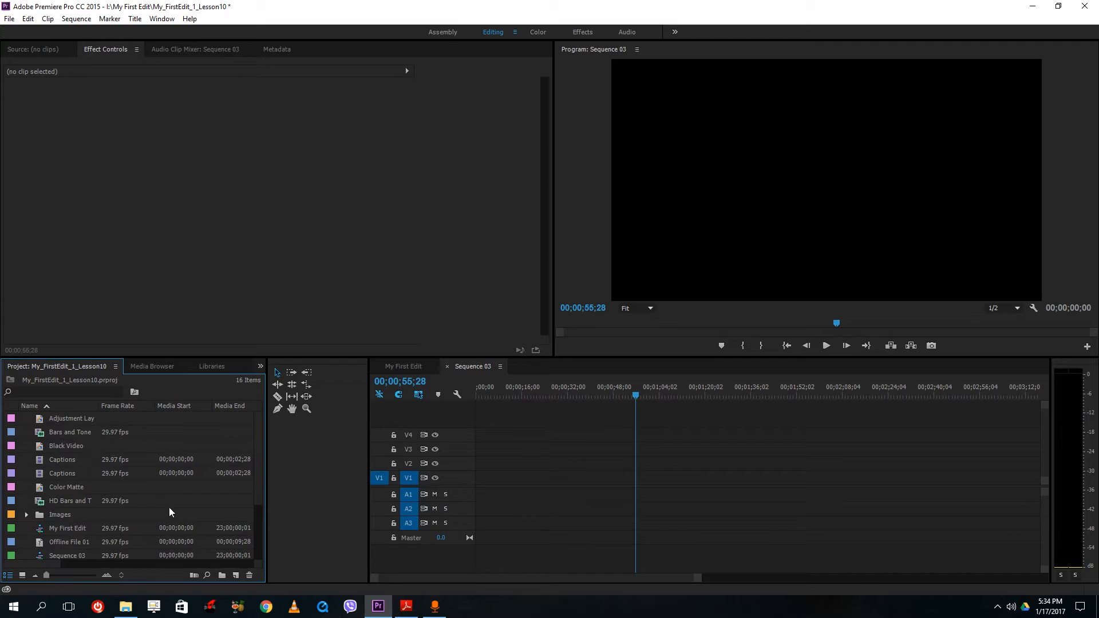
# Search the project items for "sequence" and try to expand the Sound Track bin.
pyautogui.click(98, 392)
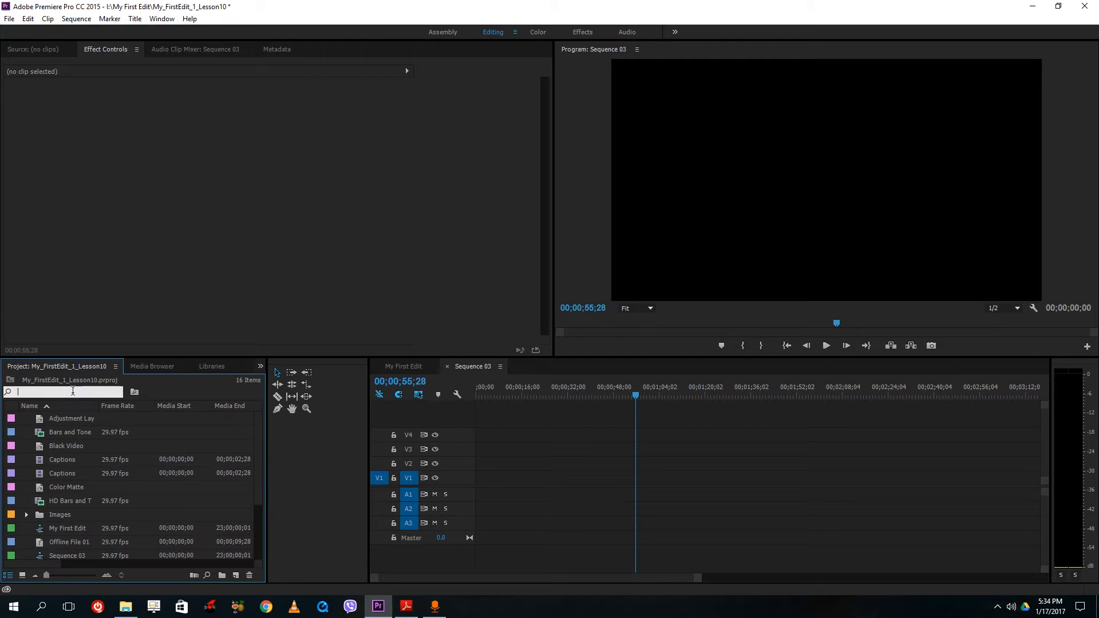
pyautogui.write('sequenc')
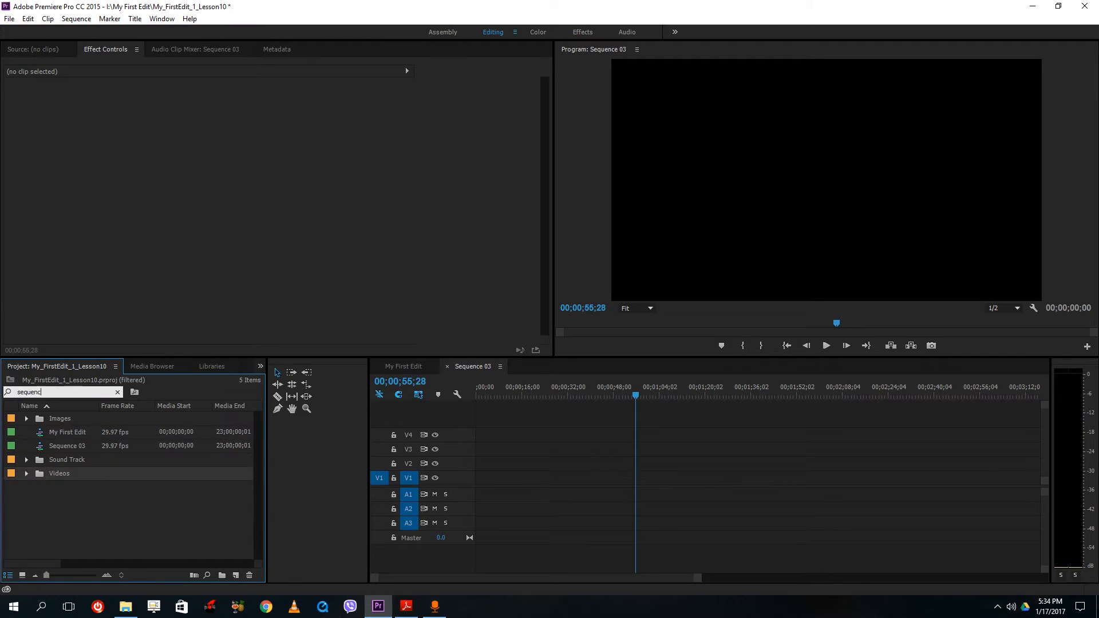
pyautogui.write('e')
pyautogui.click(27, 460)
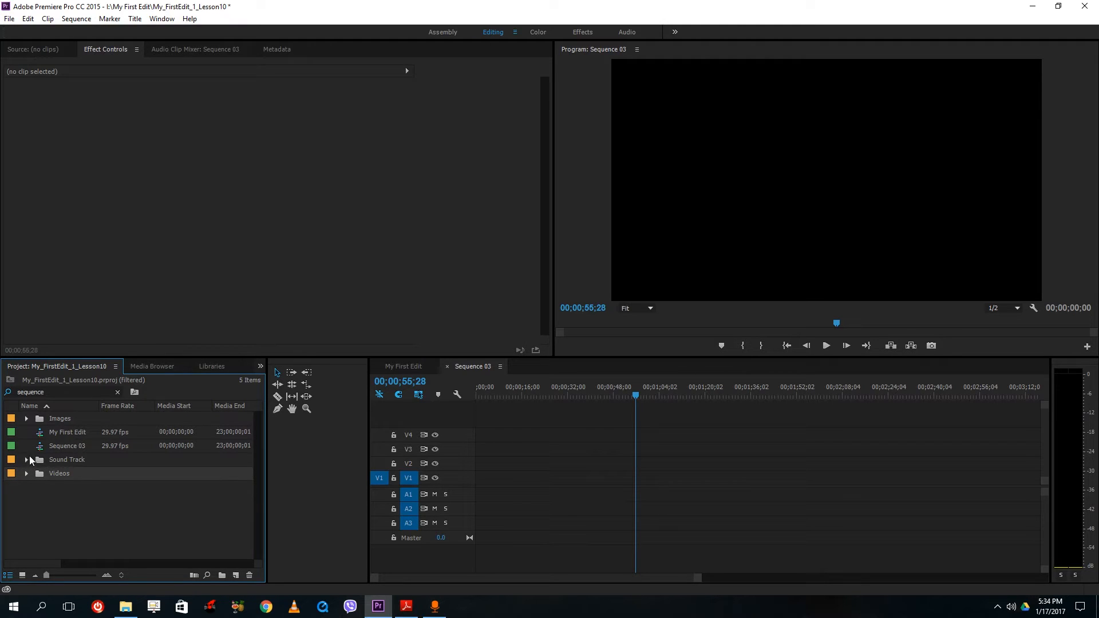
pyautogui.doubleClick(26, 460)
pyautogui.click(519, 333)
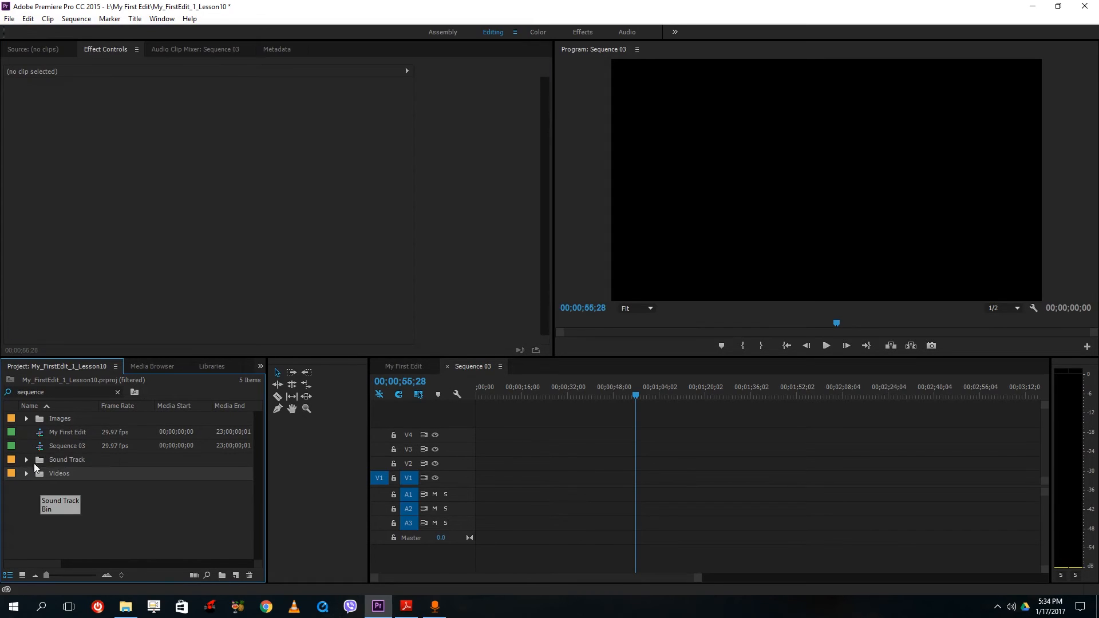
# Search the project items for "candle" and clear the search to list every item again.
pyautogui.moveTo(57, 393); pyautogui.dragTo(8, 387)
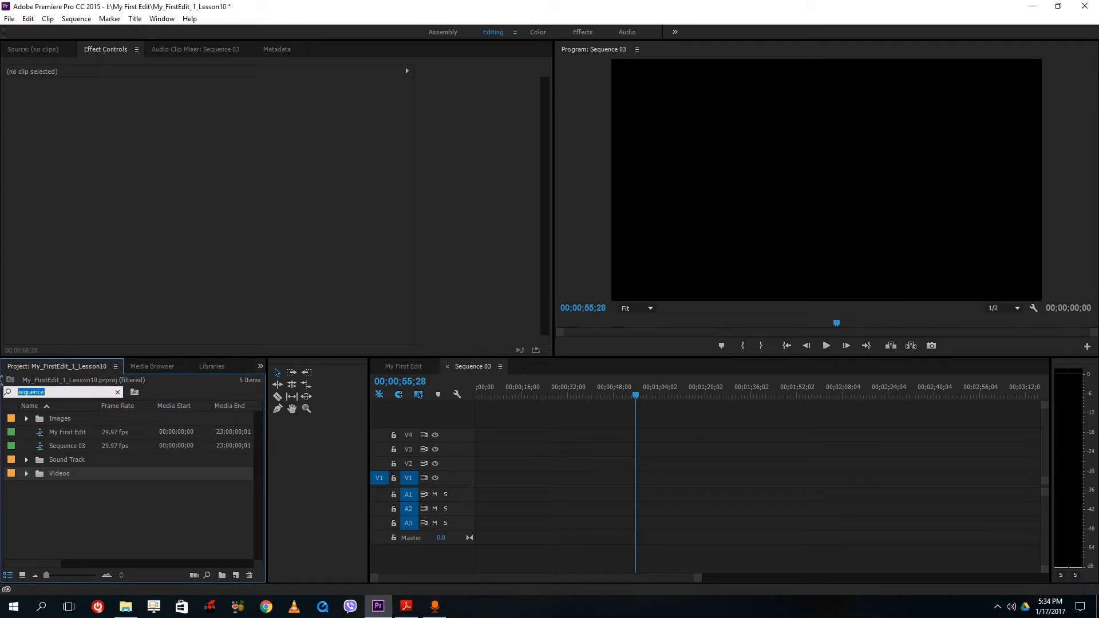
pyautogui.write('can')
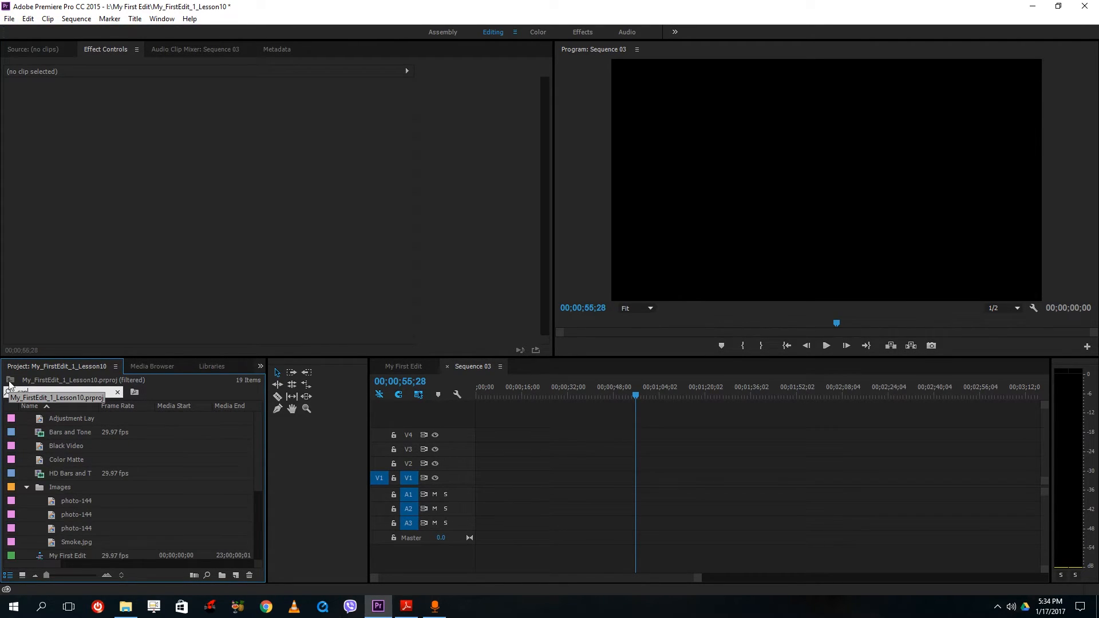
pyautogui.write('dle')
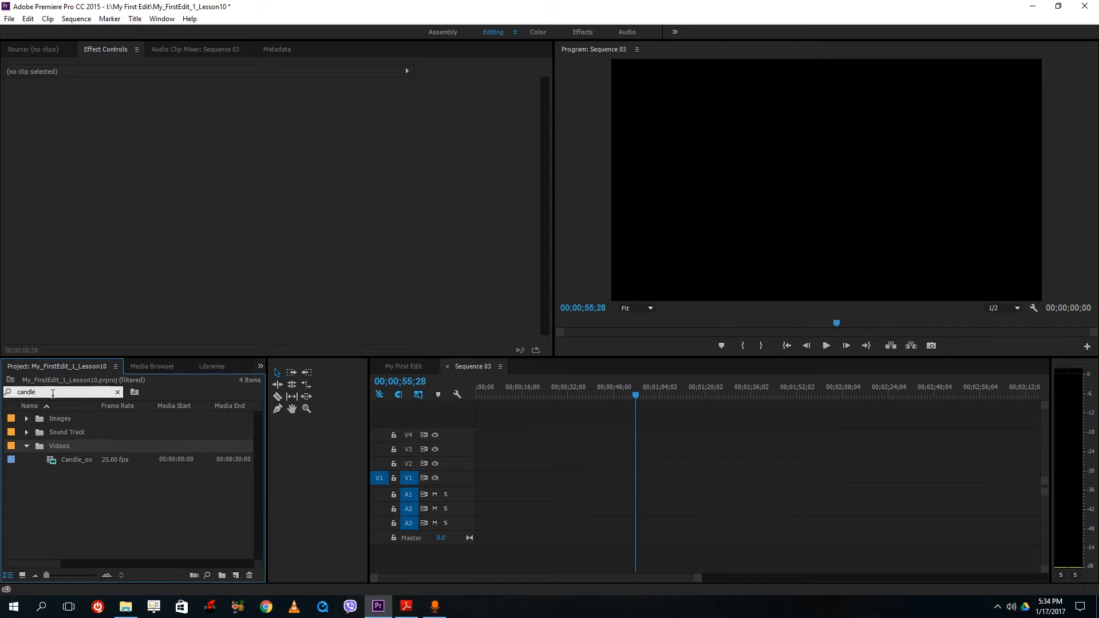
pyautogui.moveTo(49, 391); pyautogui.dragTo(3, 379)
pyautogui.press('BackSpace')
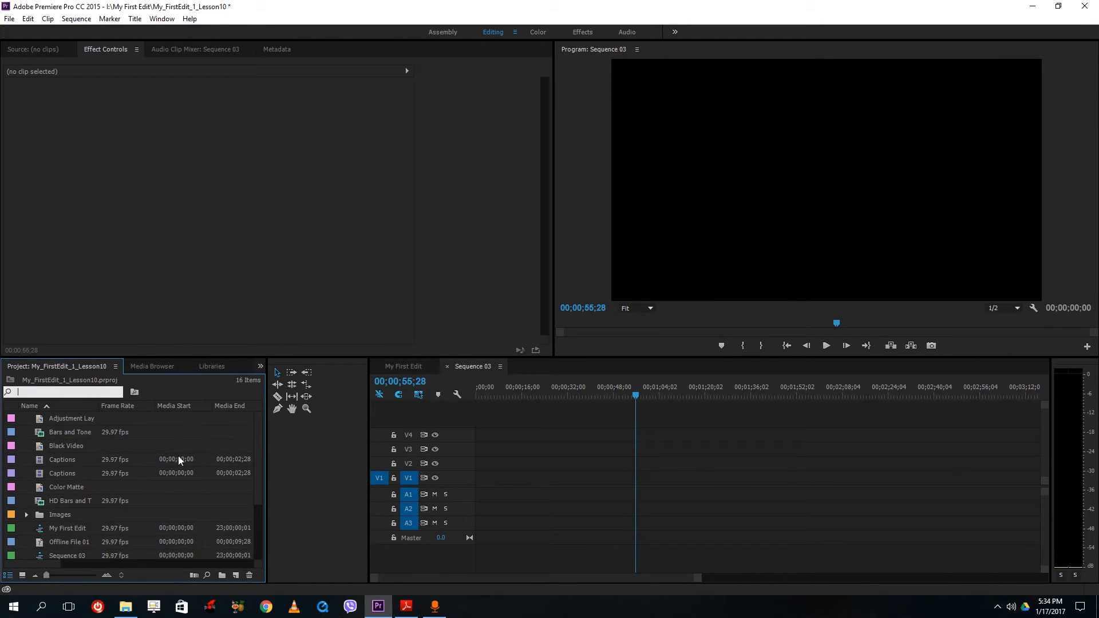
# Replace the existing Effects panel search with "lumetr", browse the matching effects and presets, and return to the project's items.
pyautogui.click(261, 366)
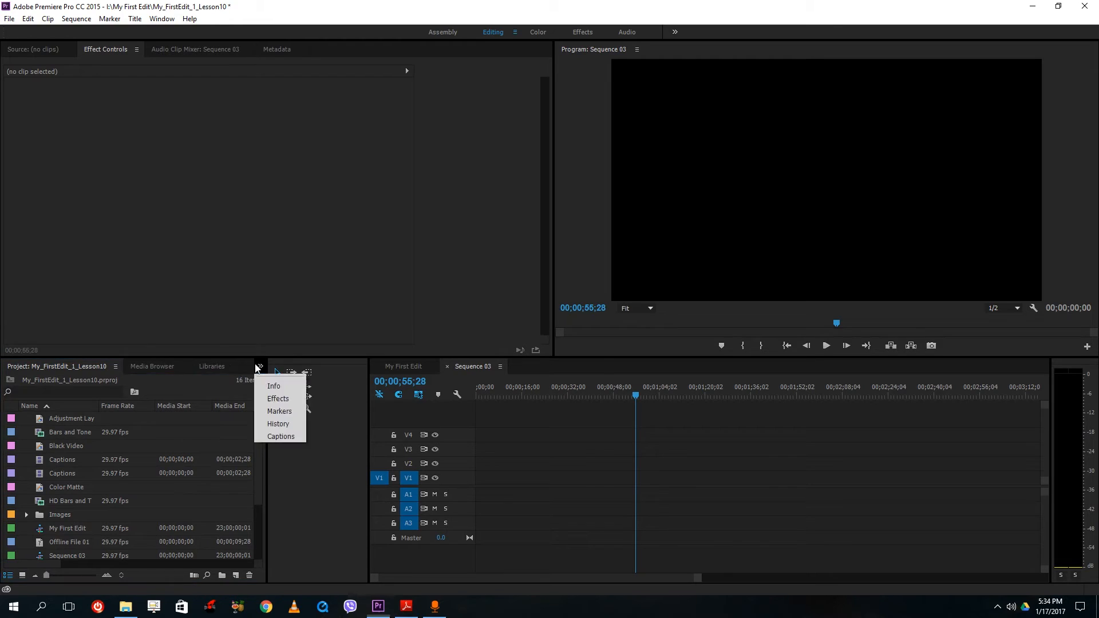
pyautogui.click(279, 399)
pyautogui.moveTo(69, 381); pyautogui.dragTo(3, 369)
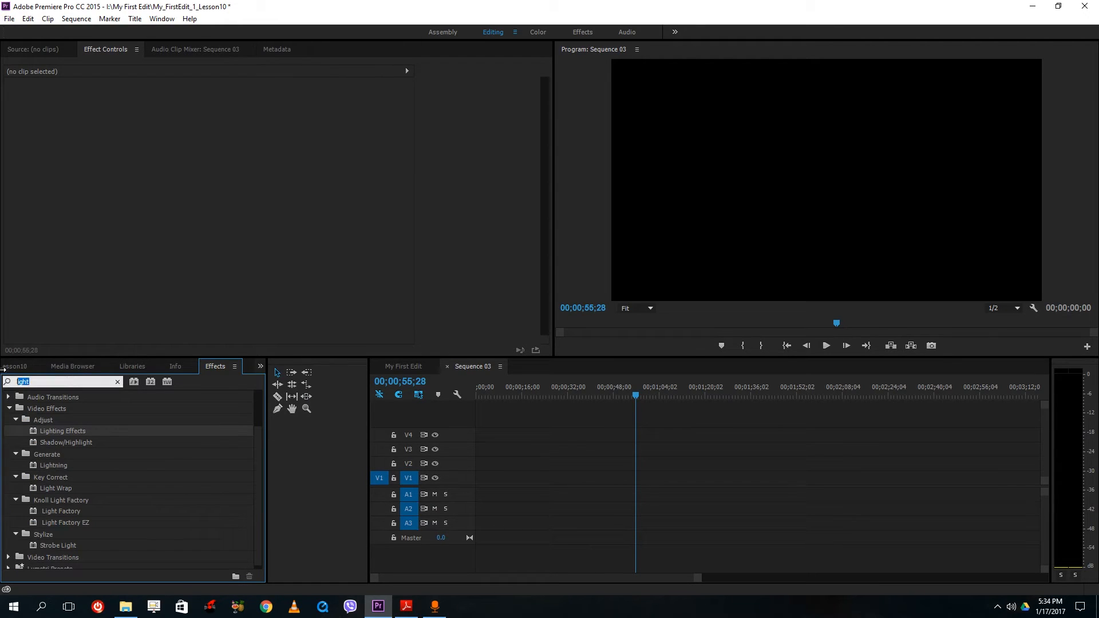
pyautogui.press('BackSpace')
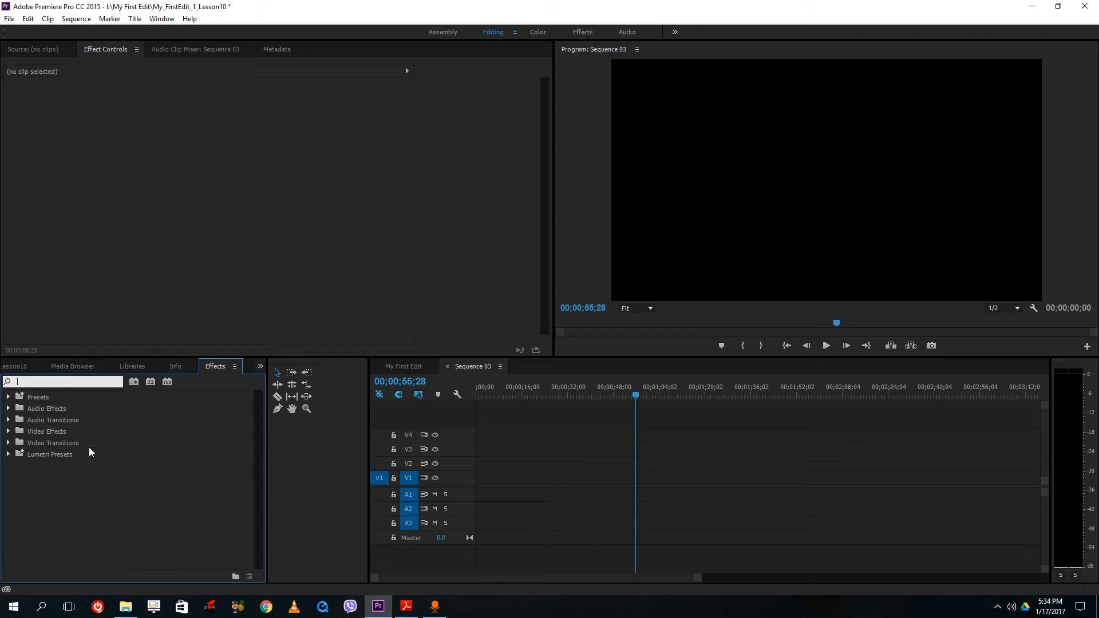
pyautogui.write('lumetr')
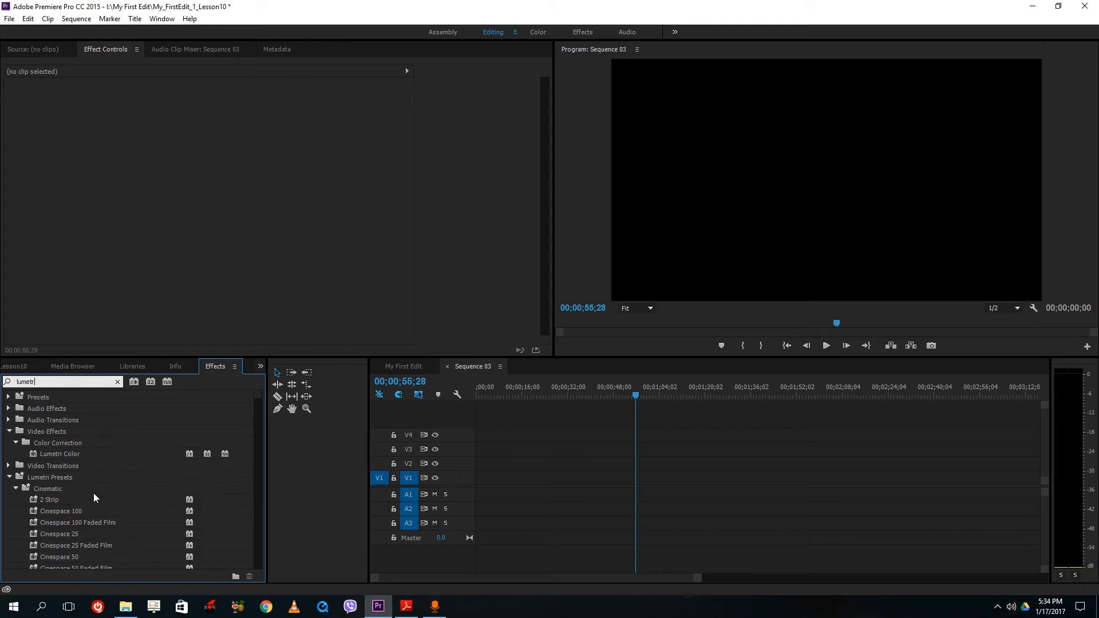
pyautogui.scroll(-15, 107, 508)
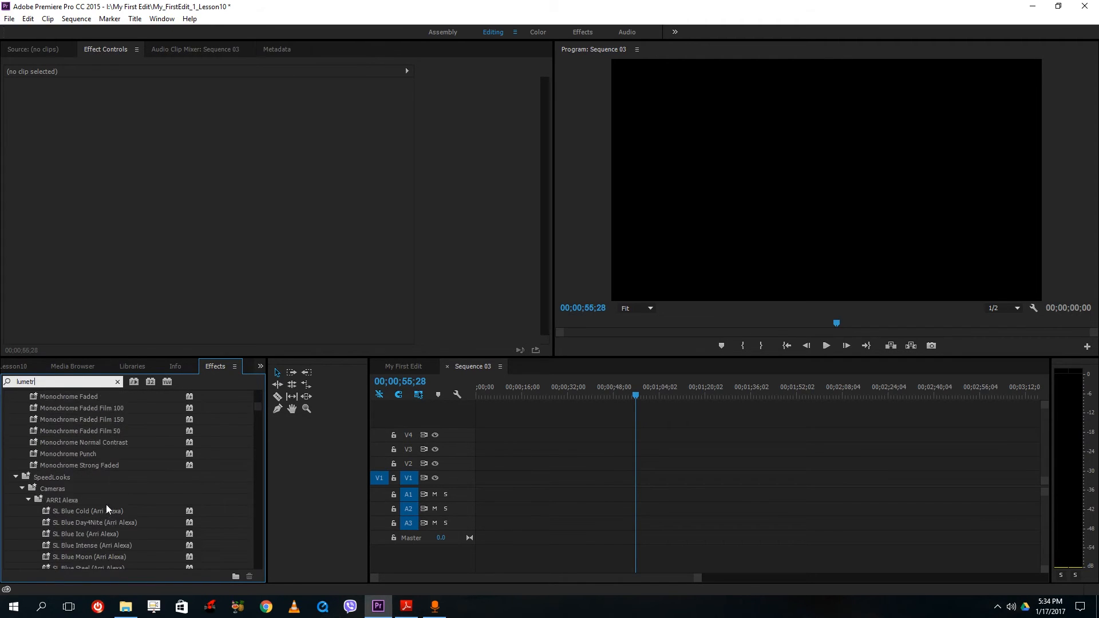
pyautogui.click(15, 367)
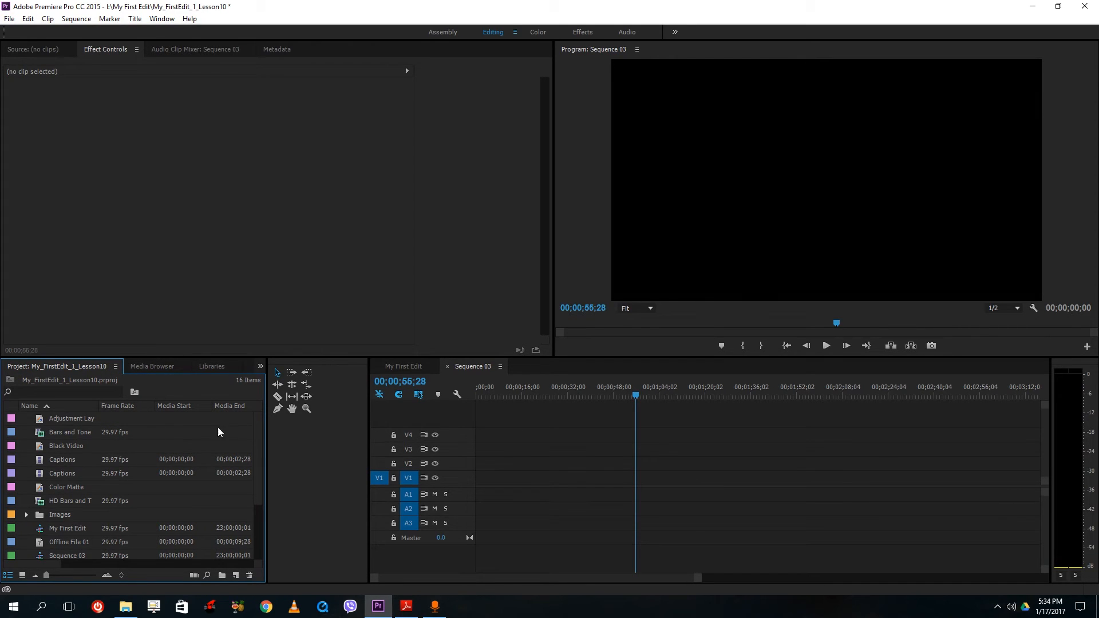
pyautogui.scroll(-2, 213, 461)
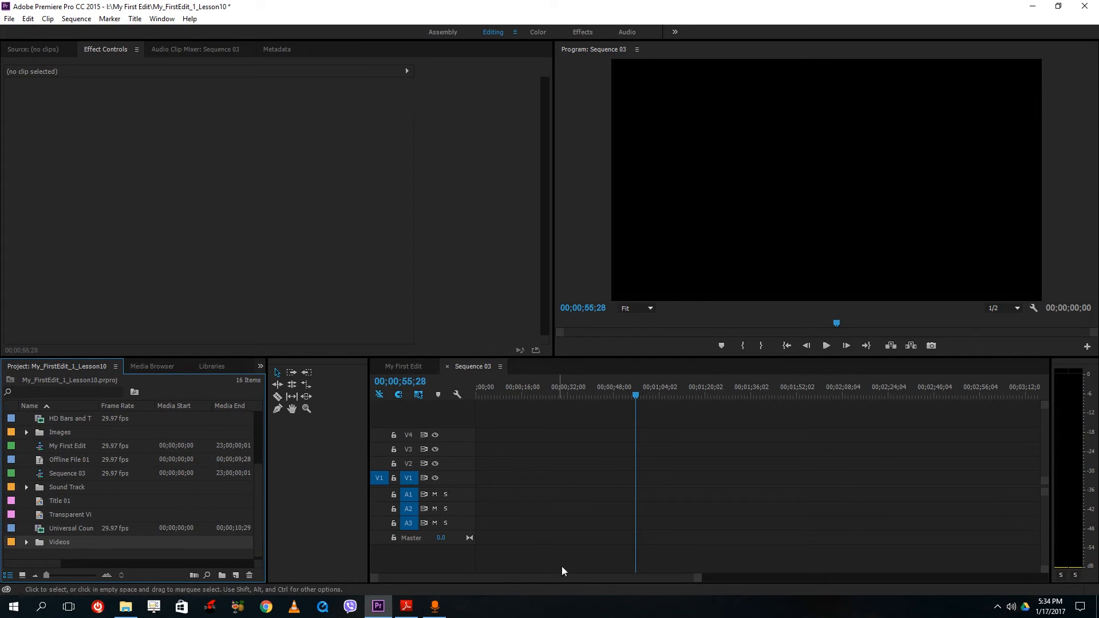
# Try to adjust the video track heights in Sequence 03's timeline, and enlarge the audio tracks to show Audio 1's keyframe controls.
pyautogui.moveTo(570, 582)
pyautogui.mouseDown()
pyautogui.moveTo(609, 585)
pyautogui.moveTo(548, 582)
pyautogui.mouseUp()
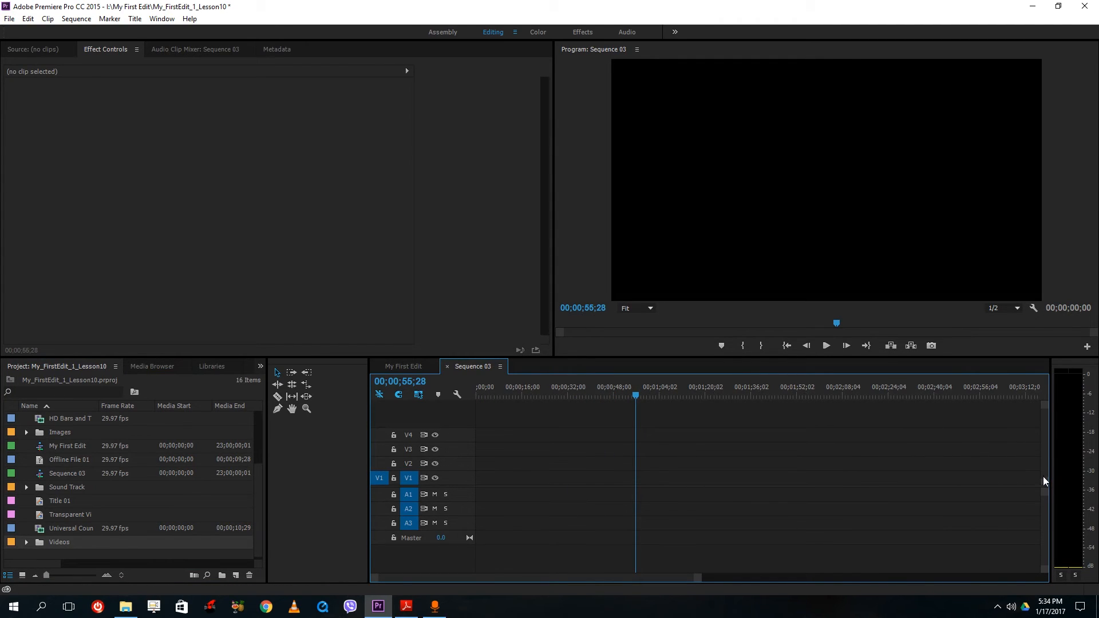
pyautogui.moveTo(1043, 476); pyautogui.dragTo(1045, 378)
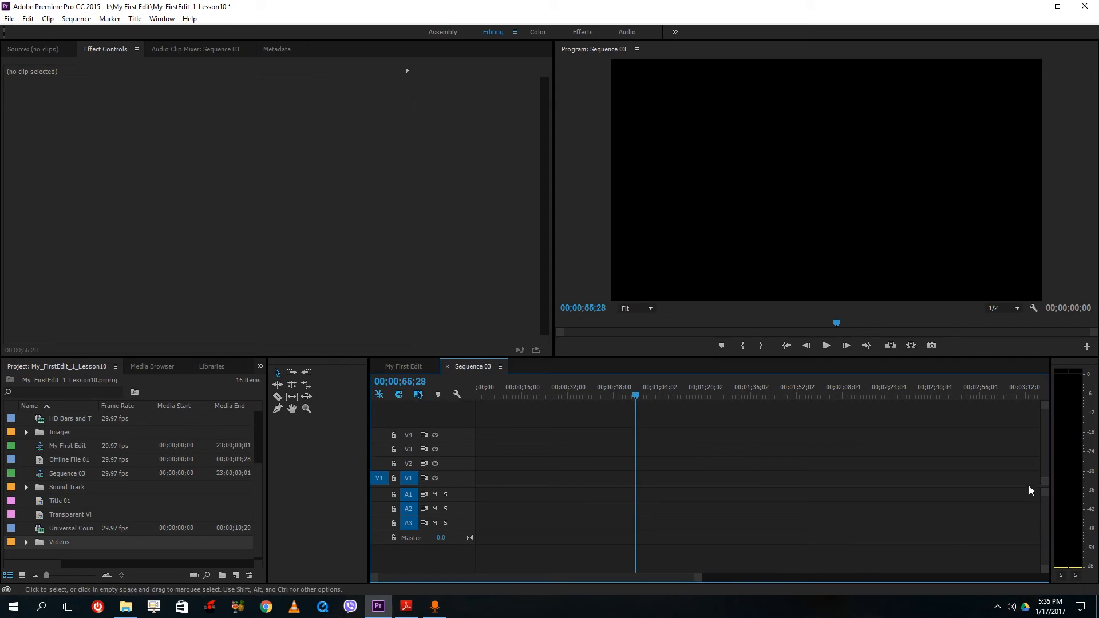
pyautogui.moveTo(1045, 491); pyautogui.dragTo(1043, 522)
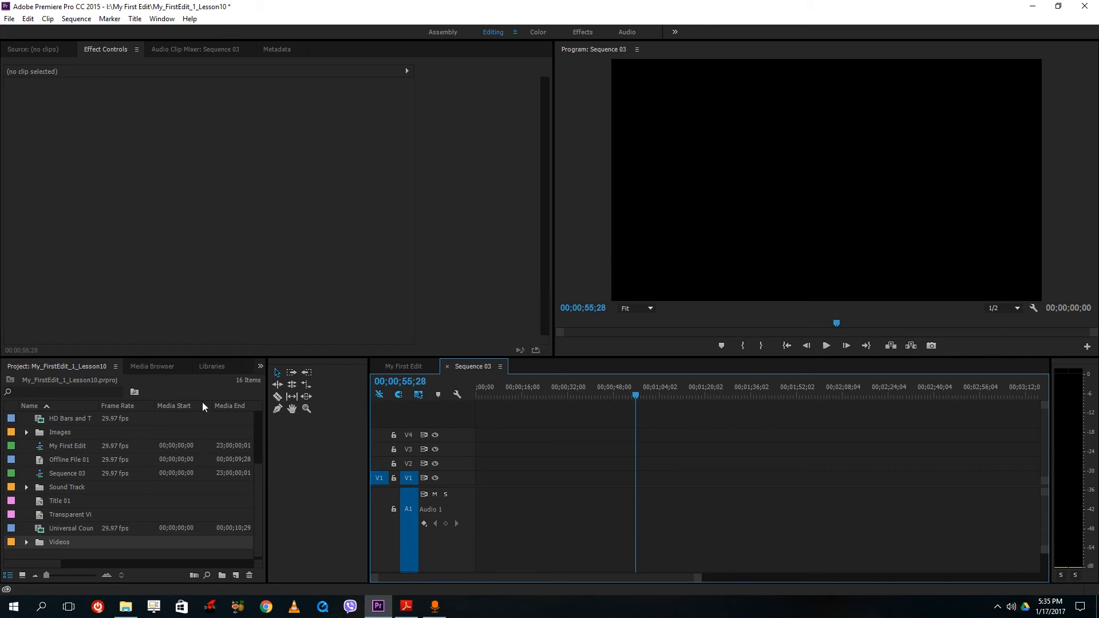
# Look through the project's item list from the adjustment layer down to the Videos bin, and clear the selection.
pyautogui.scroll(3, 129, 486)
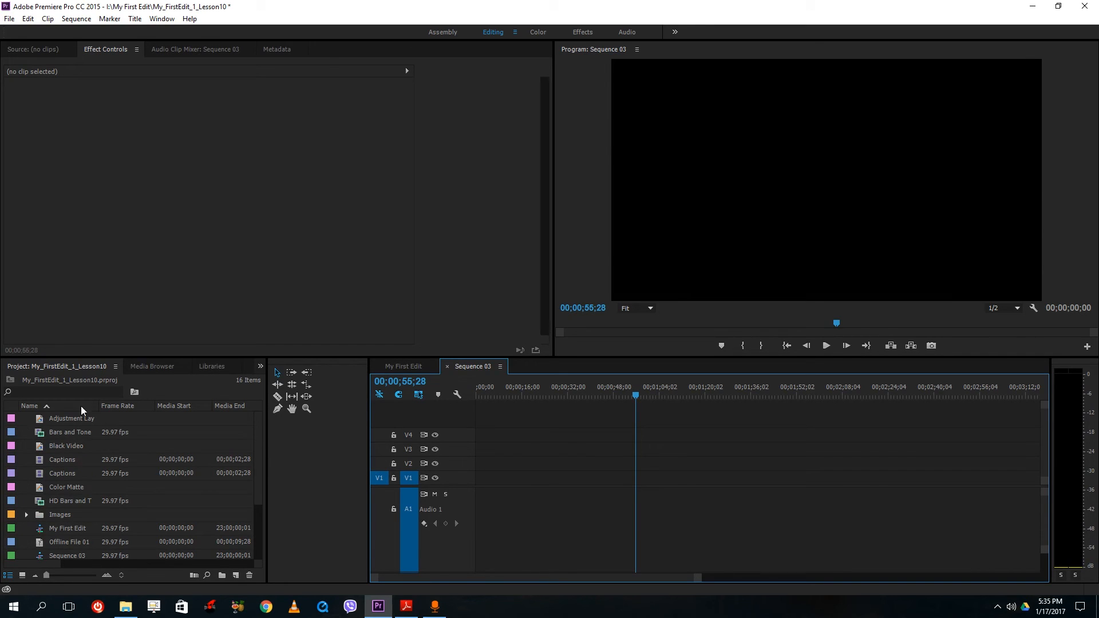
pyautogui.click(115, 508)
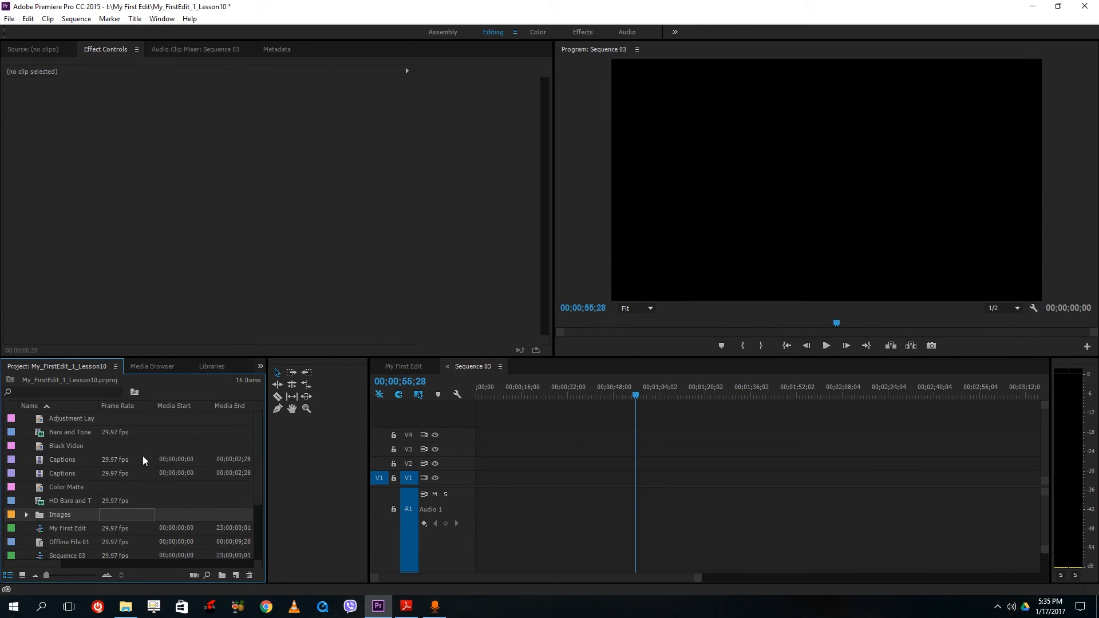
pyautogui.scroll(-3, 193, 451)
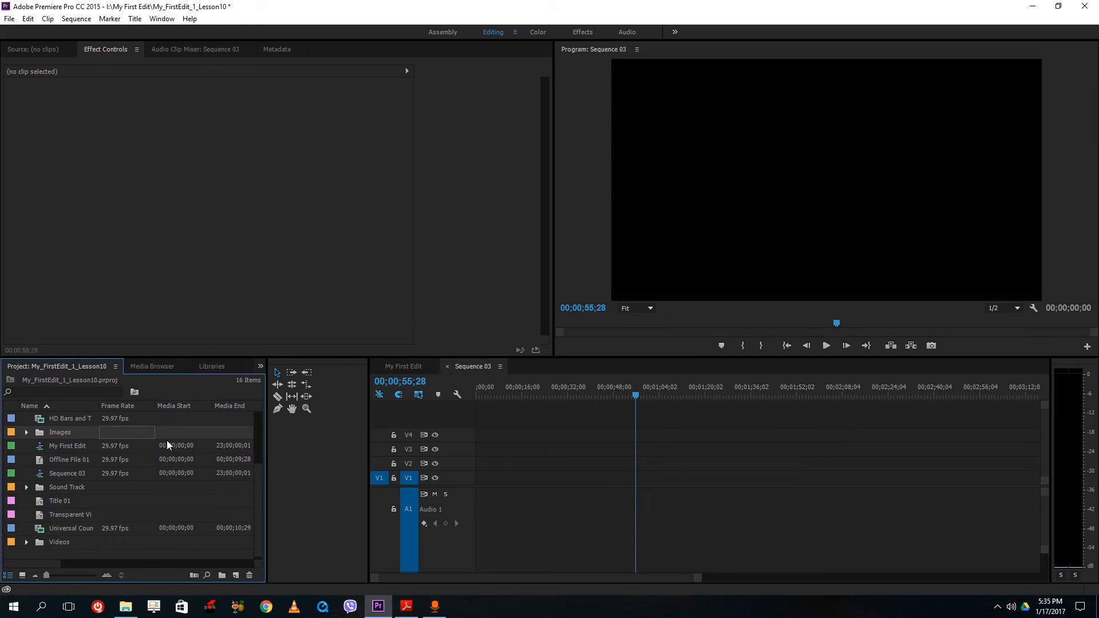
pyautogui.click(62, 552)
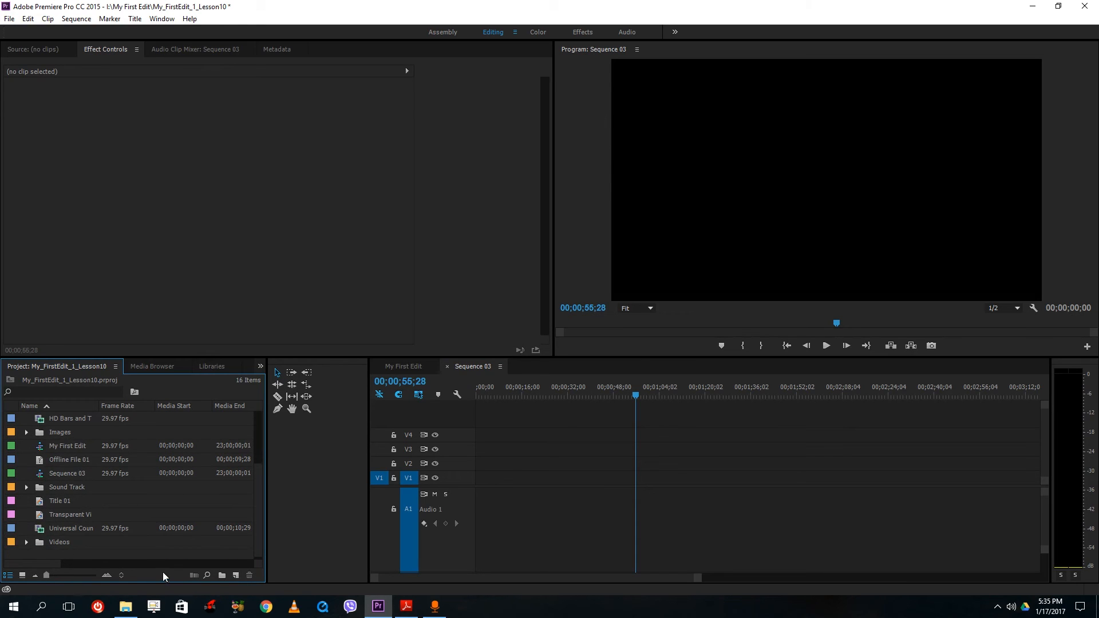